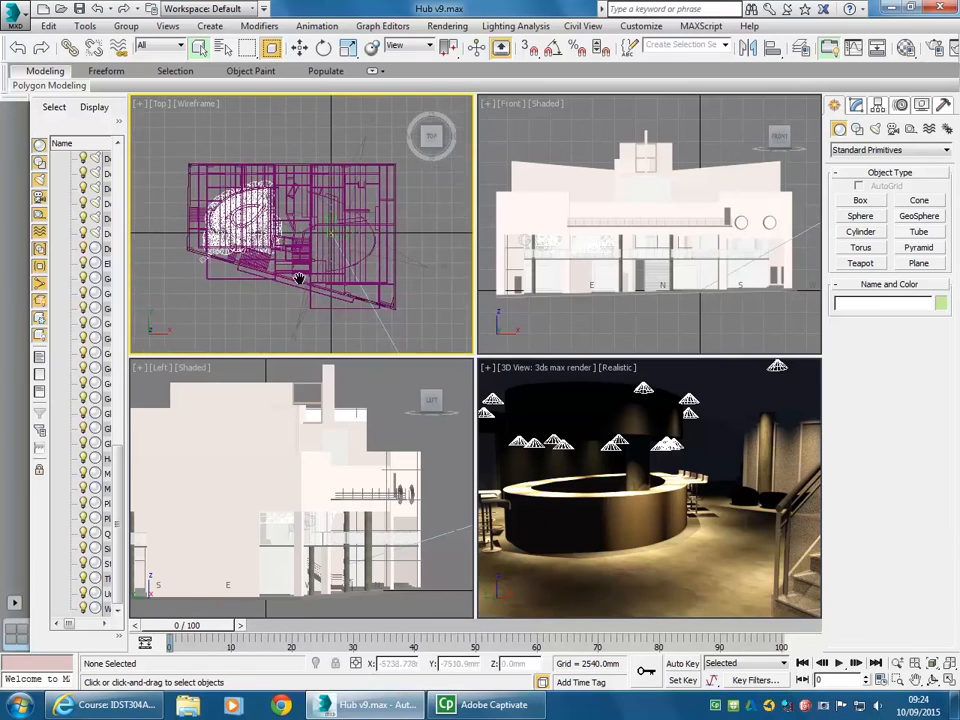
- Select a recessed can downlight beside the circular bar in the Top view and show its modifiable light parameters
scroll(270, 264, "up", 4)
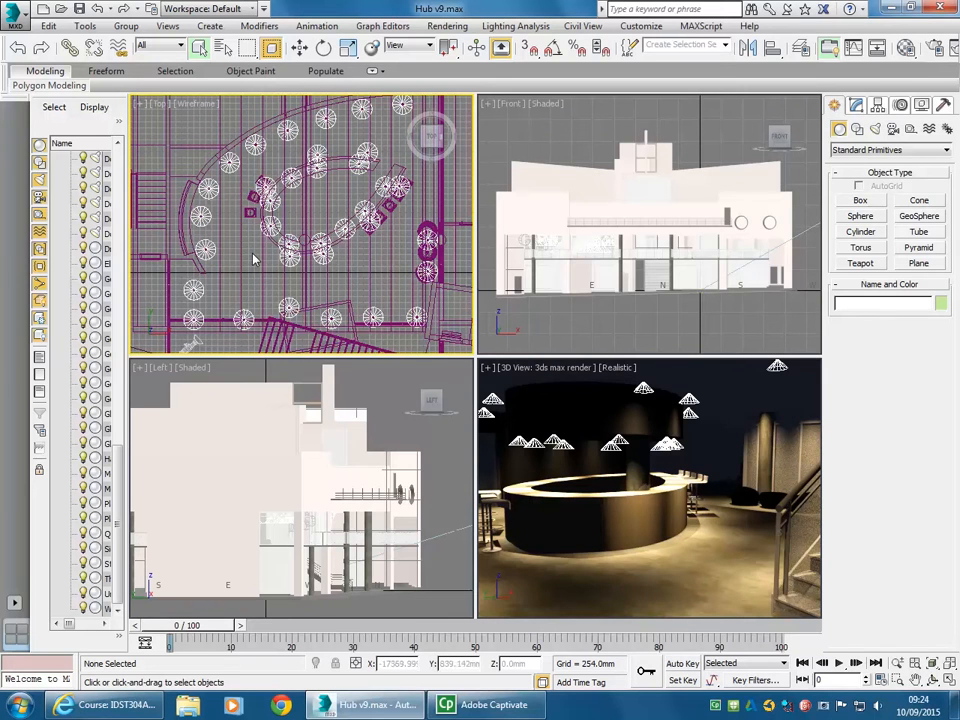
scroll(245, 260, "down", 1)
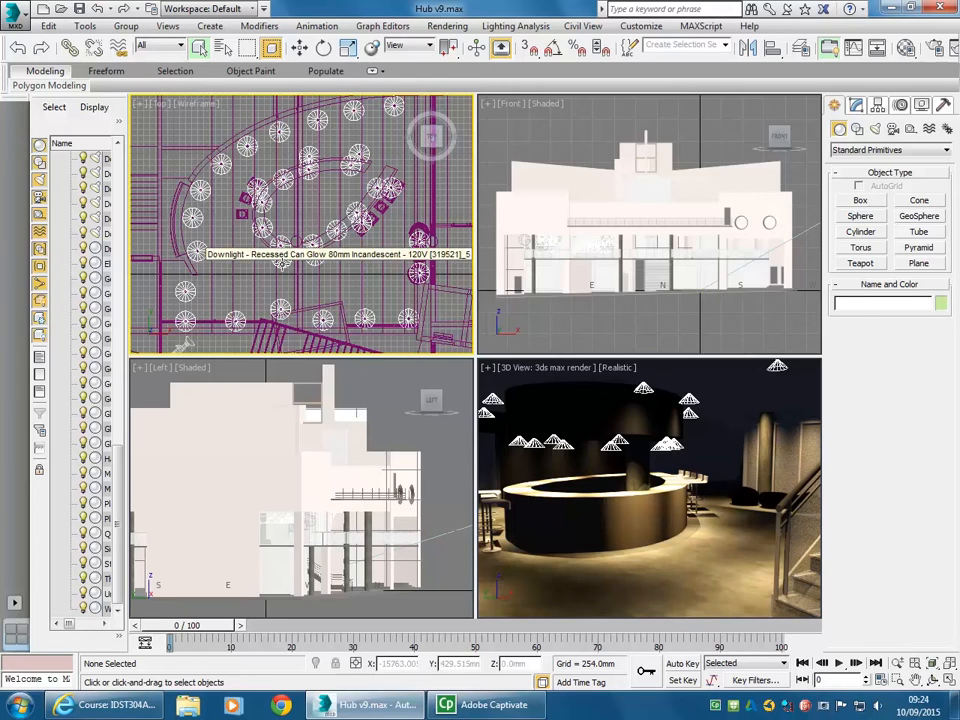
left_click(282, 258)
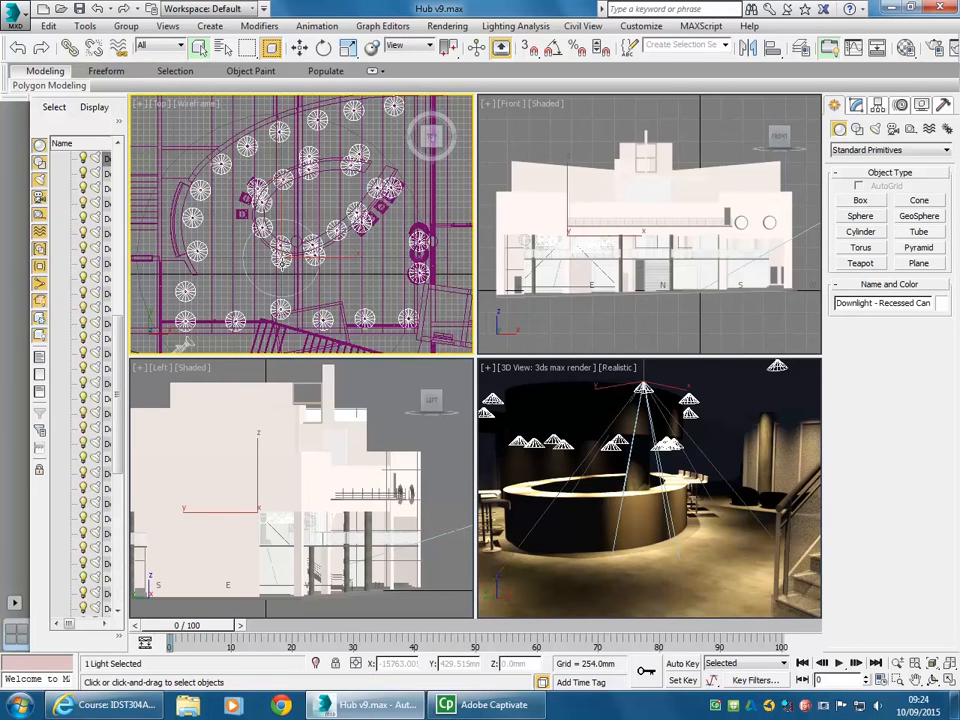
right_click(282, 262)
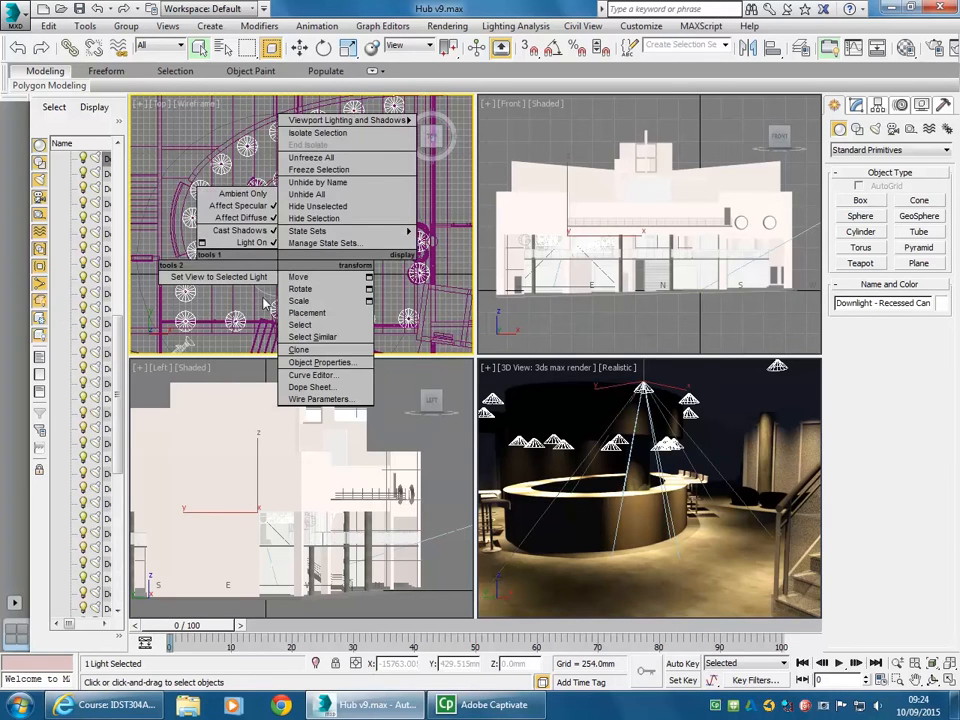
left_click(246, 291)
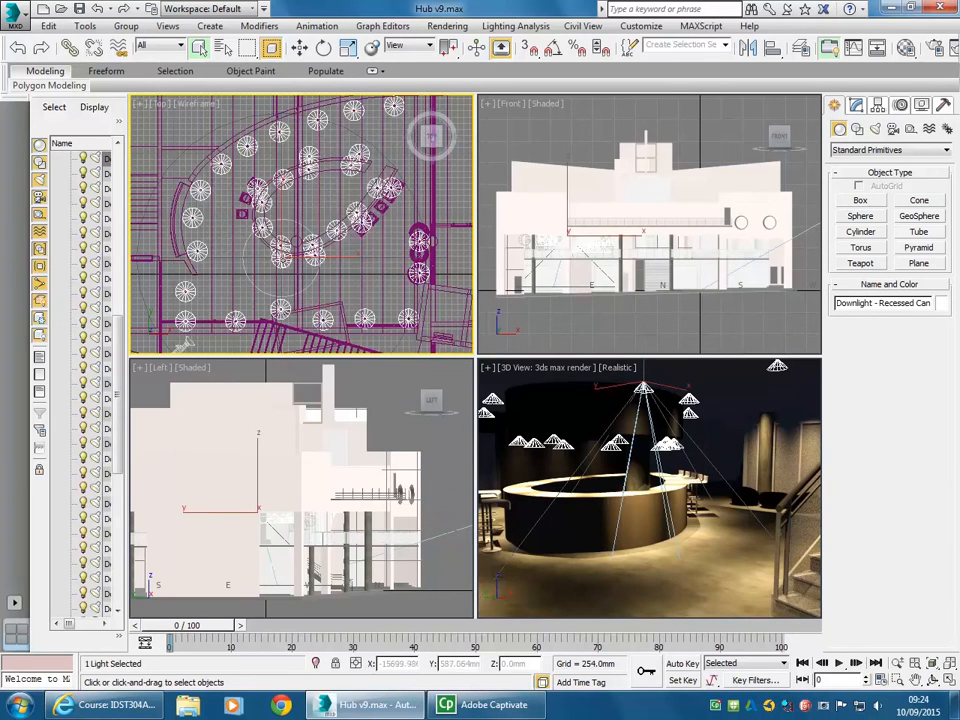
left_click(856, 105)
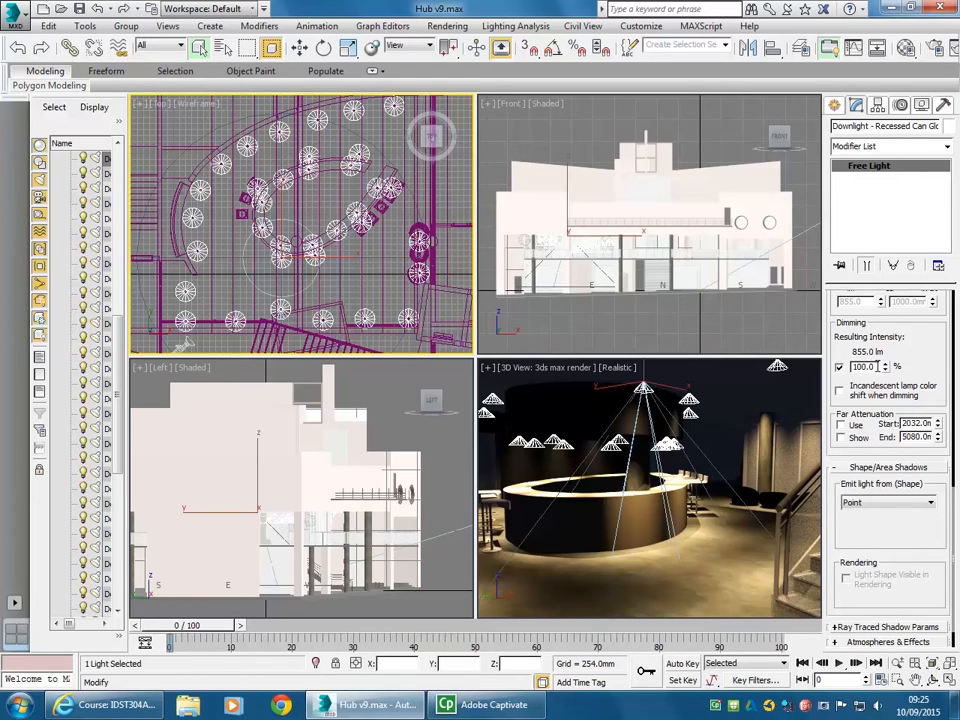
- Try dimming the selected downlight to 0 percent with the 3D view active, and undo the dimming changes
left_click(711, 434)
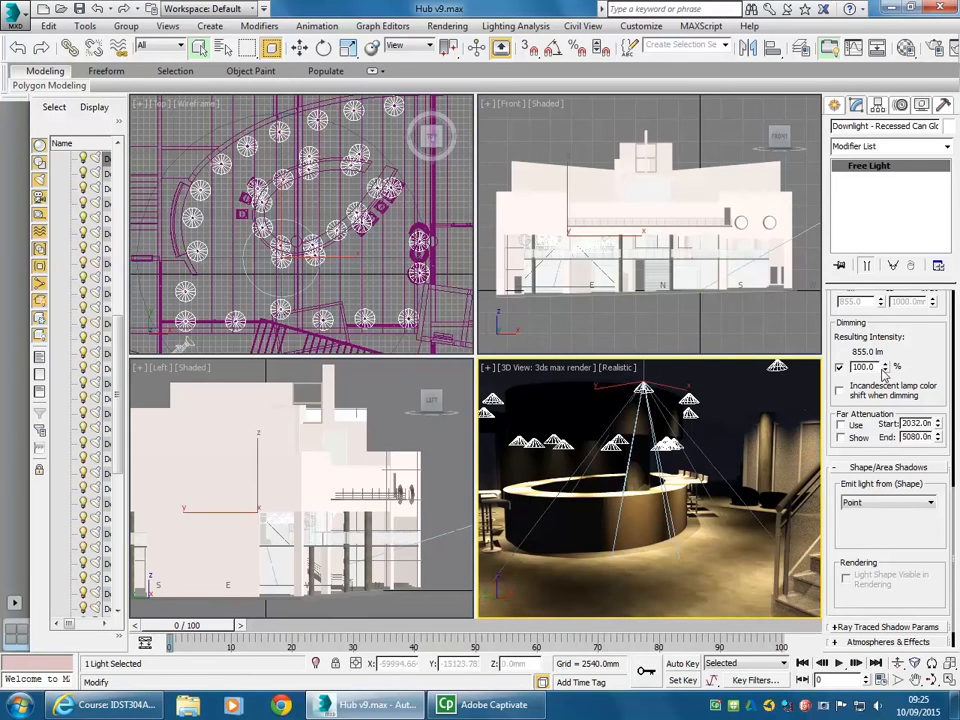
left_click_drag(888, 369, 870, 502)
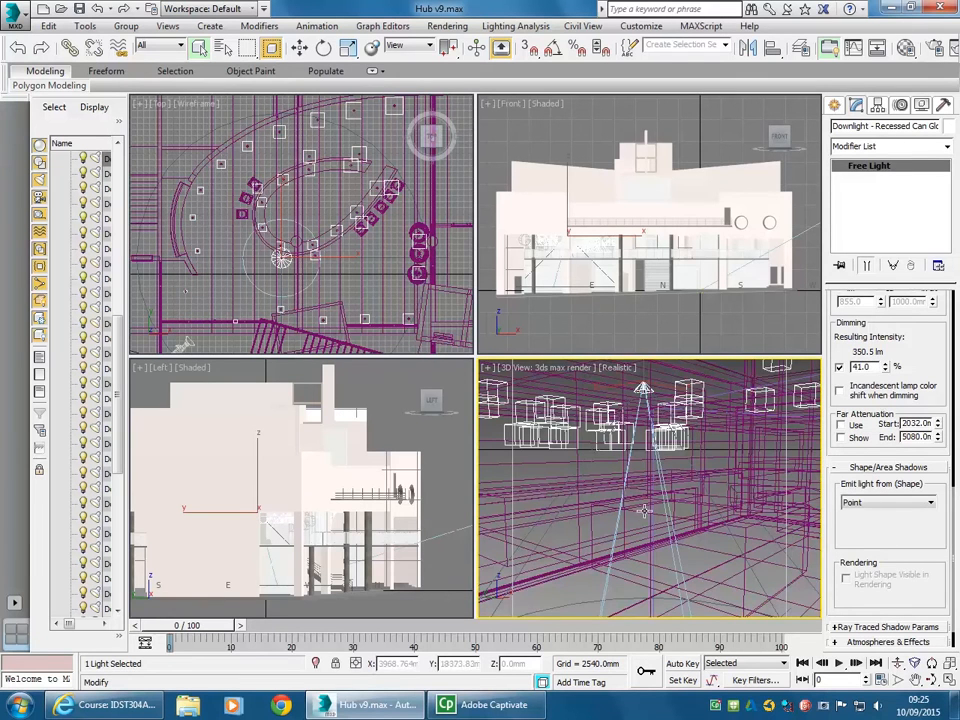
left_click_drag(886, 368, 884, 456)
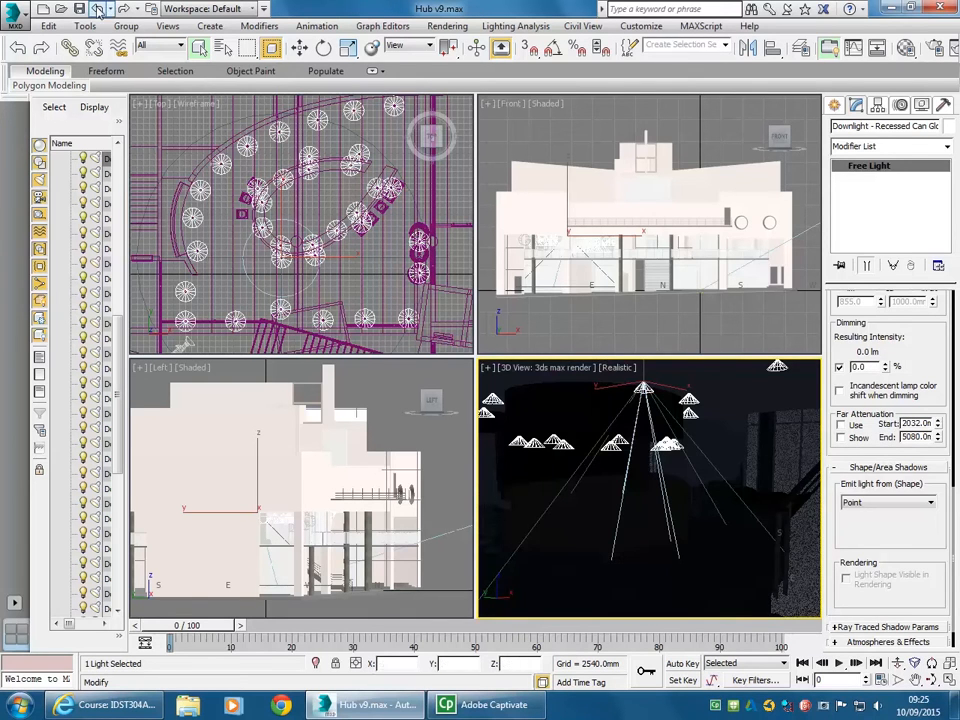
left_click(99, 9)
left_click(99, 9)
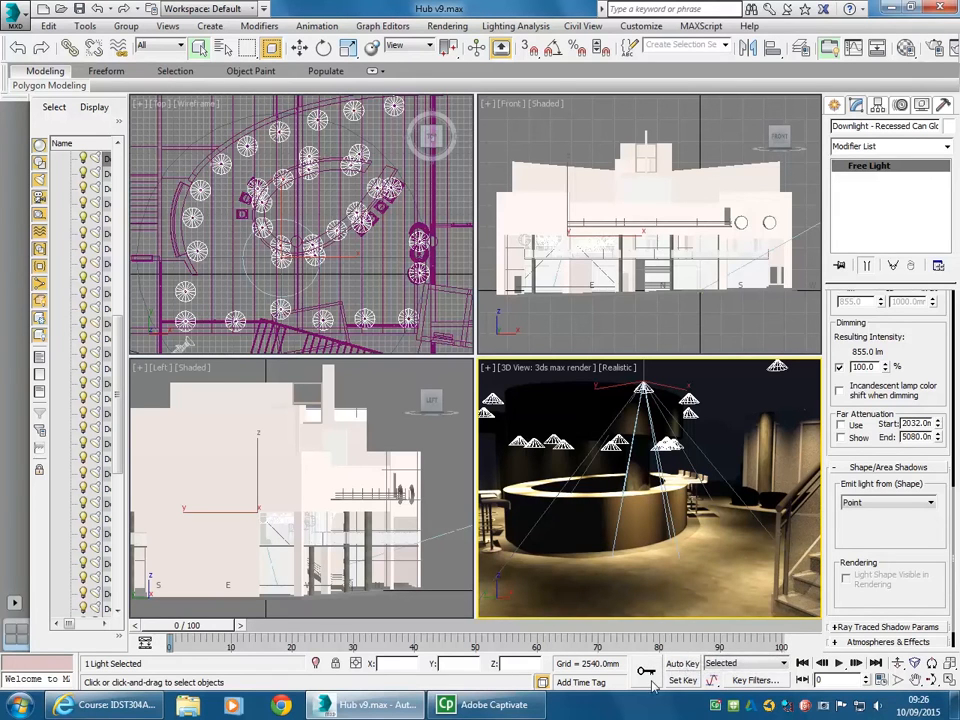
- Configure the animation's end time as frame 150, keeping the start time at 0
left_click_drag(205, 630, 170, 632)
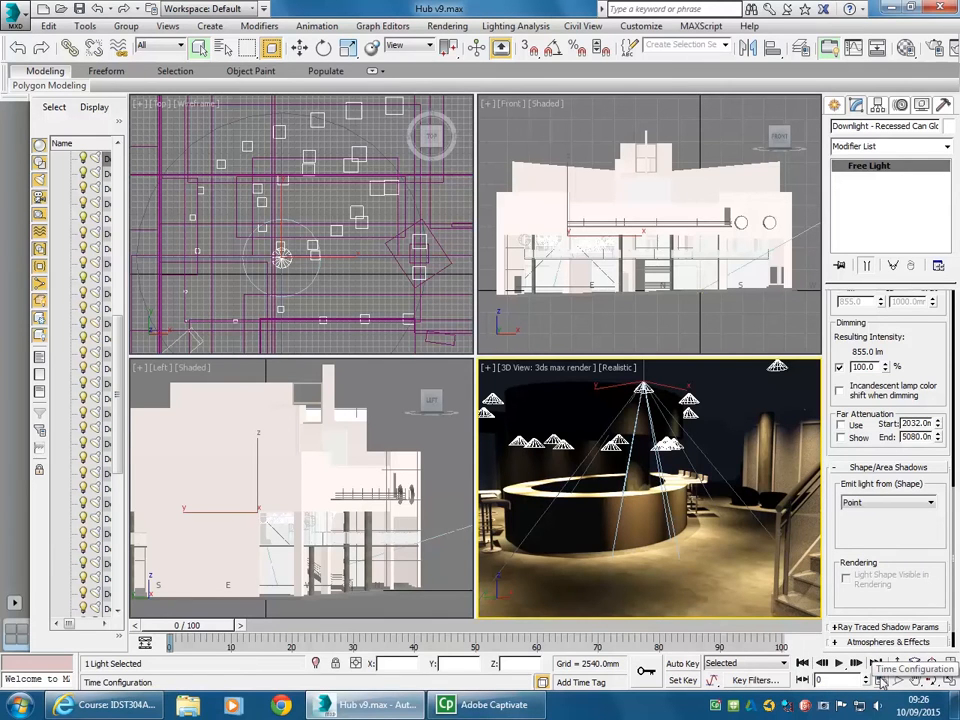
left_click(880, 680)
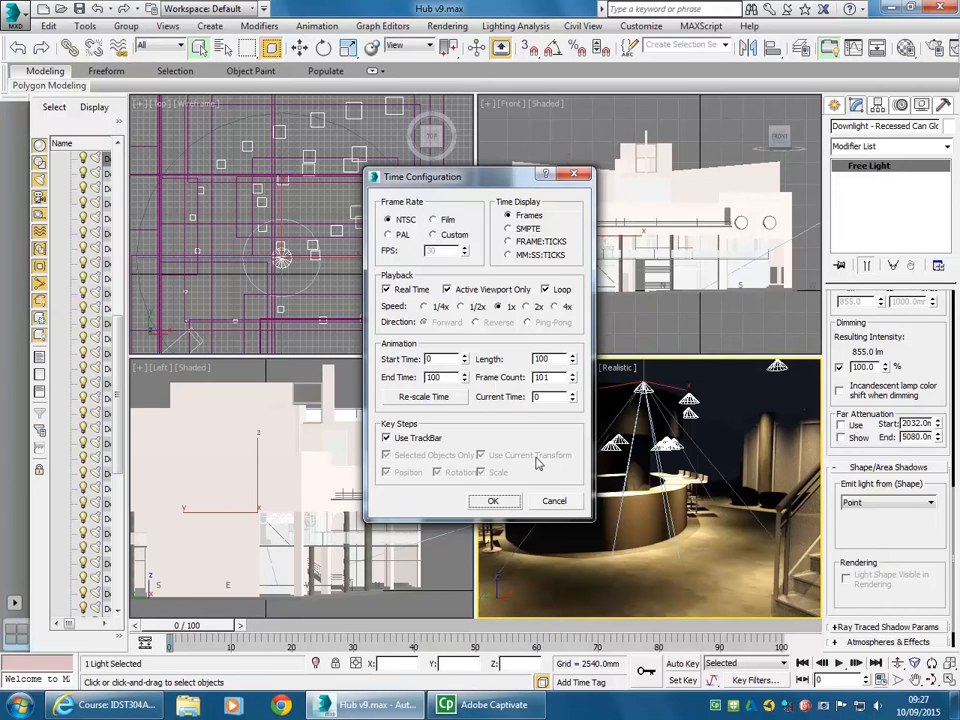
double_click(452, 379)
type("150")
left_click(443, 361)
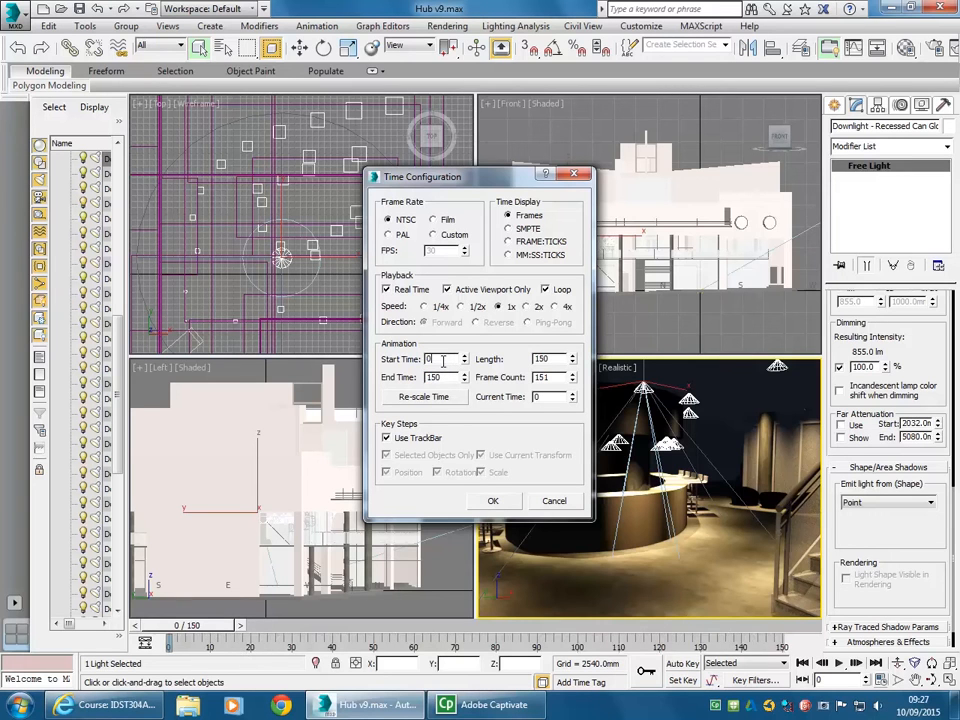
left_click(497, 503)
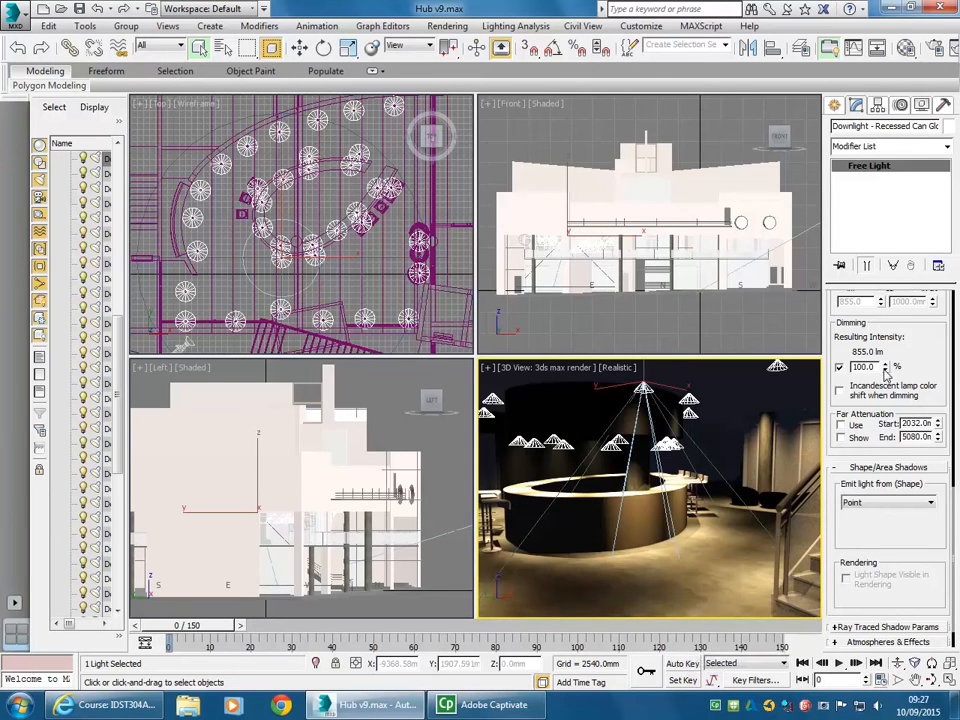
- Set the selected downlight's dimming to 0 percent at frame 0, with dimming enabled
scroll(886, 370, "up", 3)
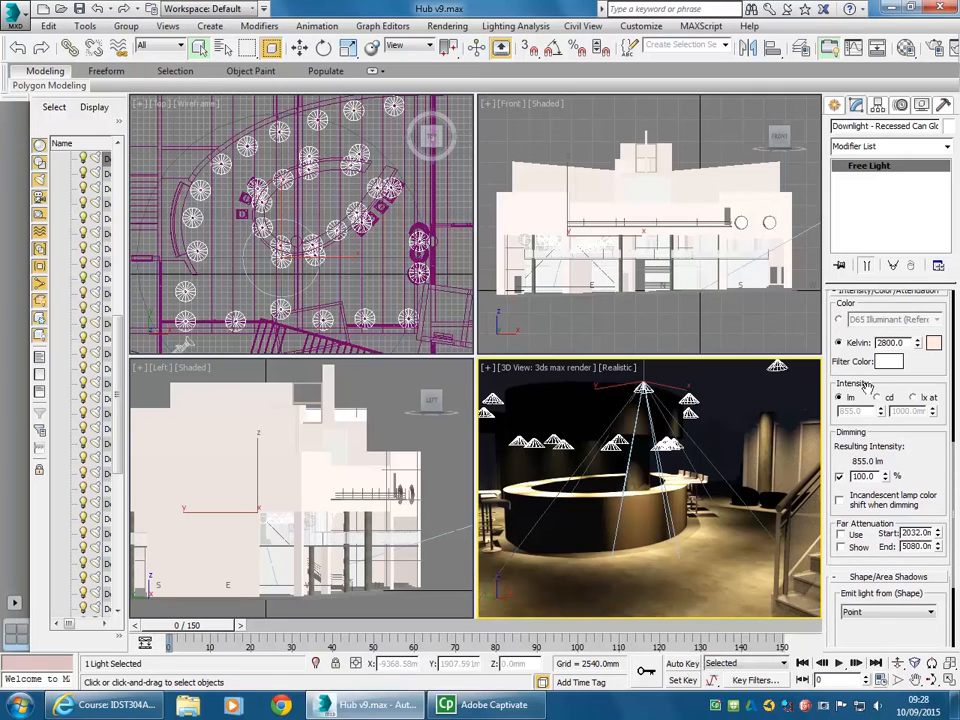
scroll(877, 390, "up", 1)
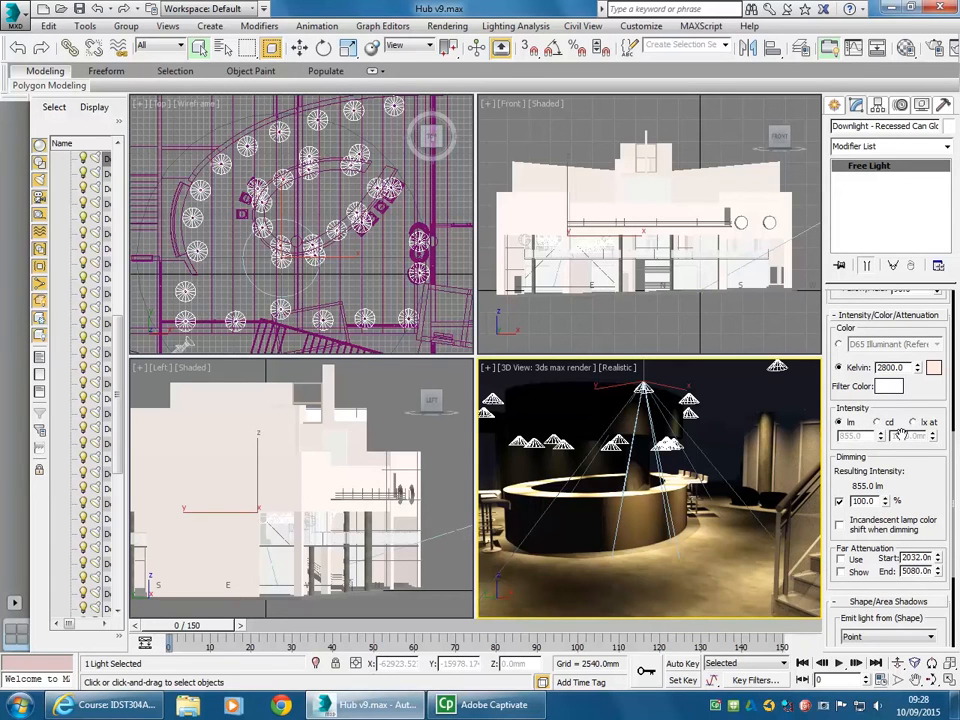
left_click(840, 502)
left_click(840, 502)
mouse_move(885, 504)
left_mouse_down()
mouse_move(885, 540)
mouse_move(877, 501)
left_mouse_up()
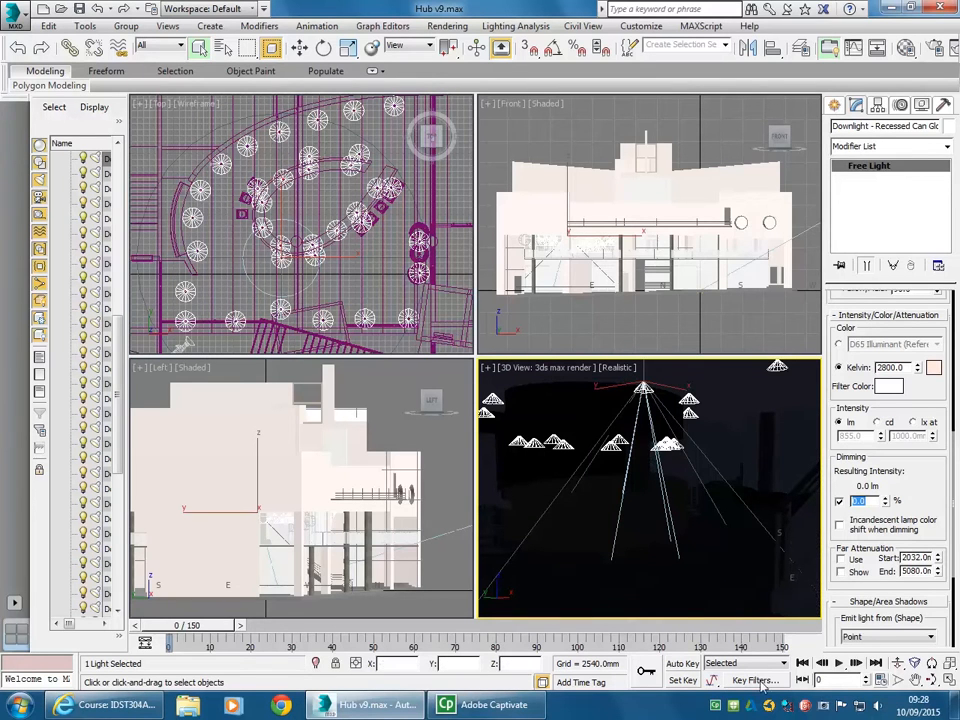
- Enable Auto Key and keyframe the downlight's dimming at 100 percent on frame 150
left_click(684, 664)
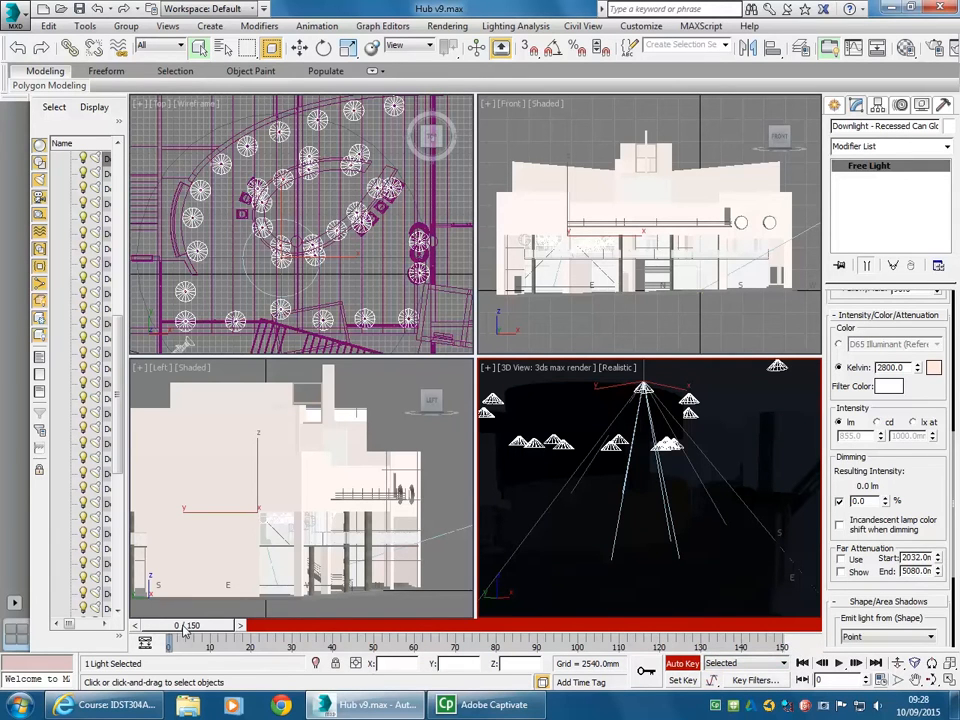
left_click_drag(183, 627, 788, 636)
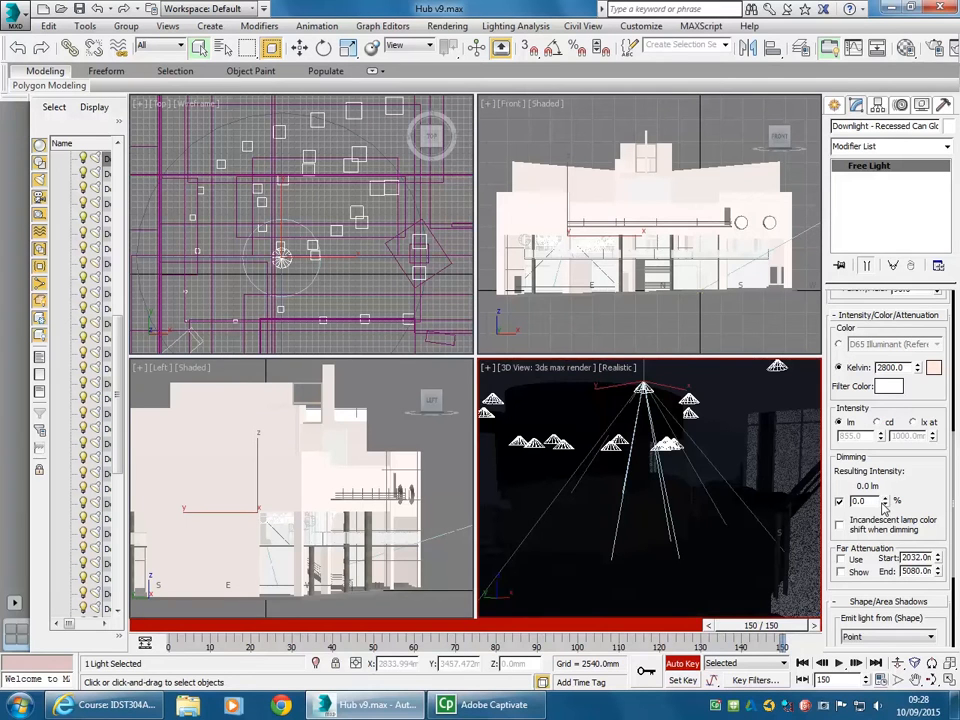
mouse_move(885, 503)
left_mouse_down()
mouse_move(892, 5)
mouse_move(908, 329)
mouse_move(908, 118)
mouse_move(719, 447)
mouse_move(641, 108)
mouse_move(599, 382)
mouse_move(809, 191)
mouse_move(815, 148)
mouse_move(845, 656)
mouse_move(845, 631)
left_mouse_up()
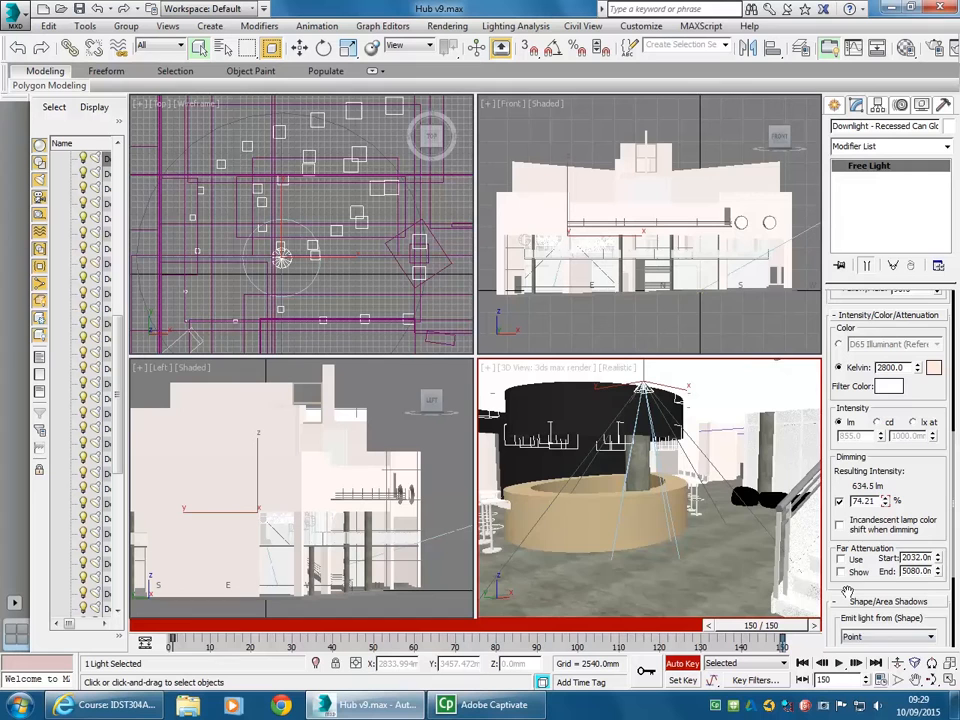
double_click(873, 500)
type("100")
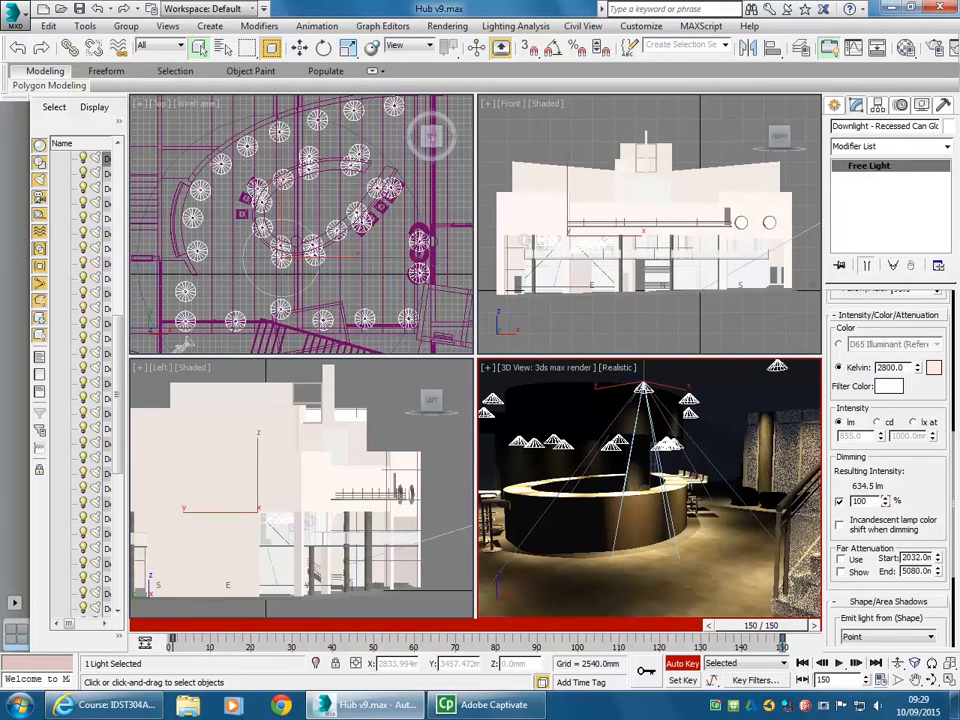
key("Return")
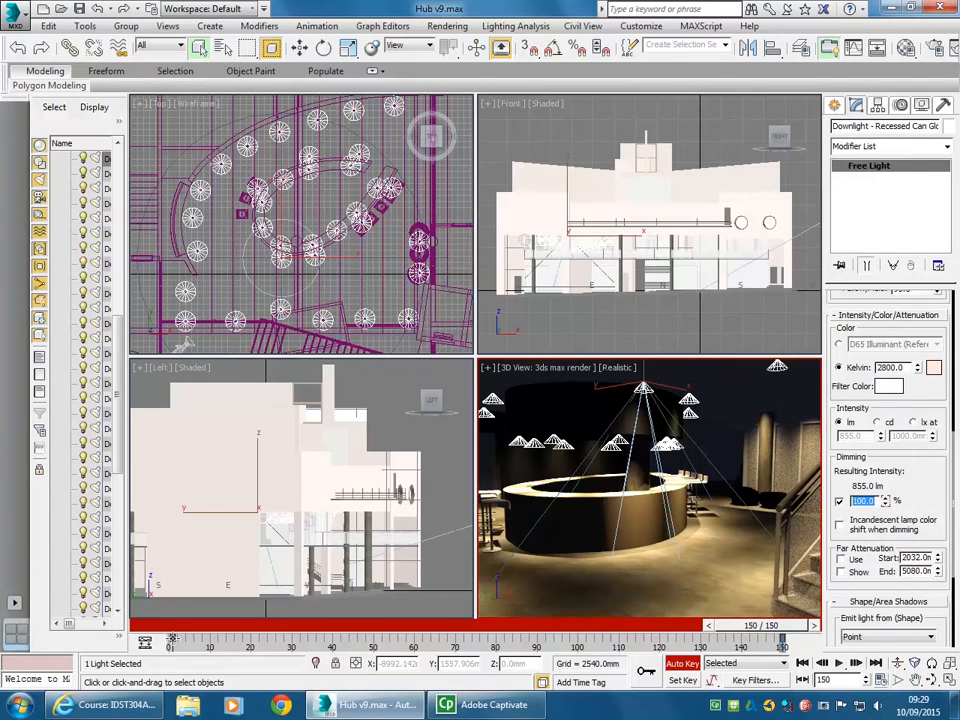
- Go to the time of the downlight's first keyframe and switch Auto Key off
right_click(174, 645)
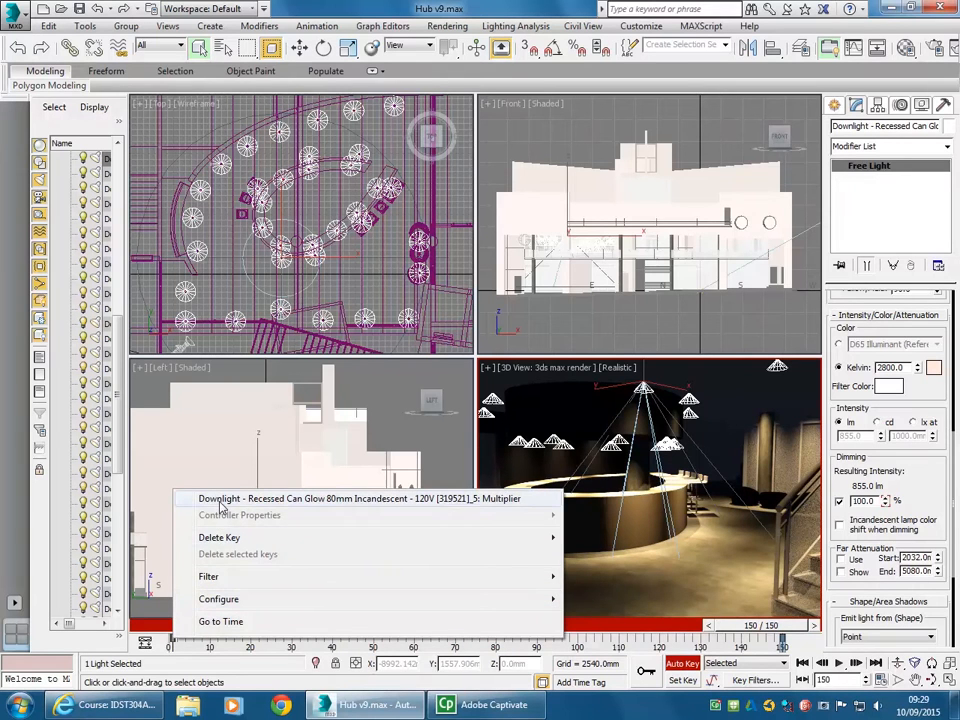
left_click(216, 624)
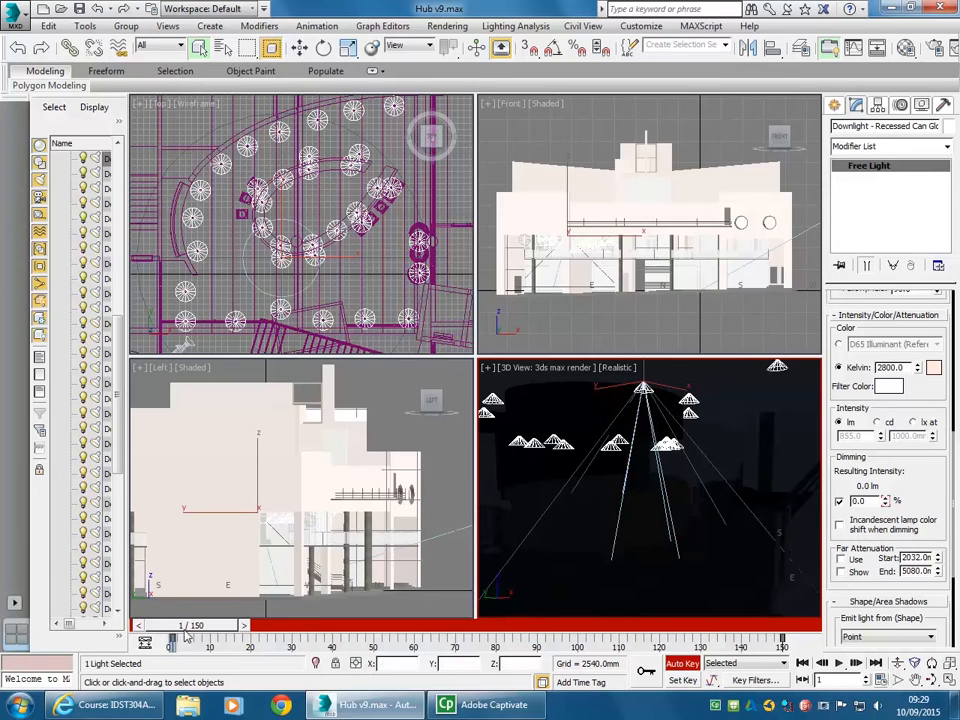
right_click(635, 457)
left_click(588, 557)
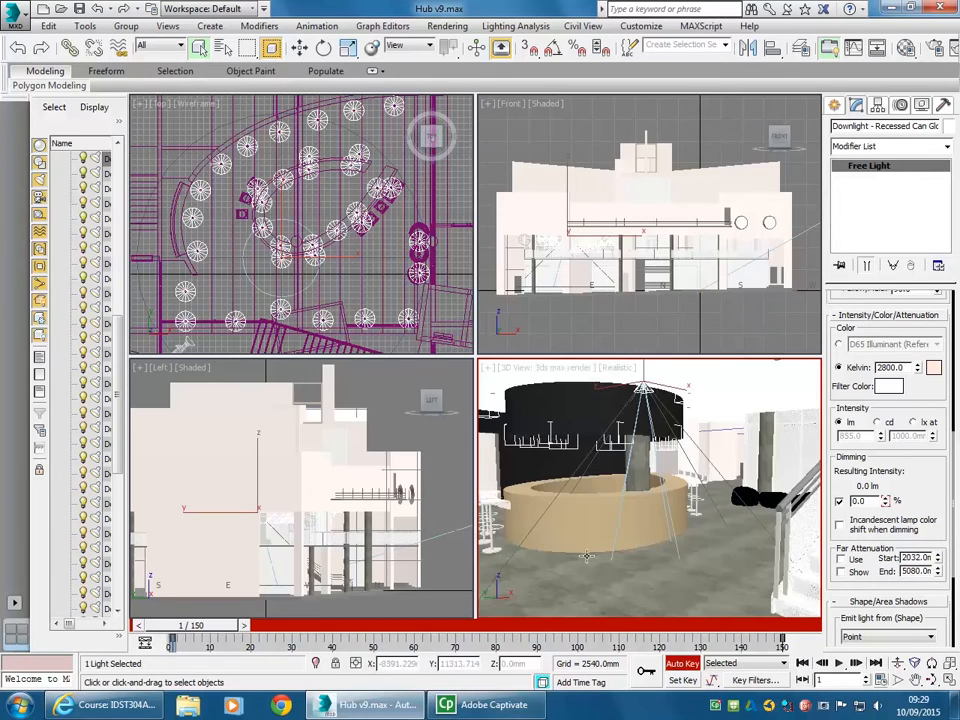
left_click(683, 663)
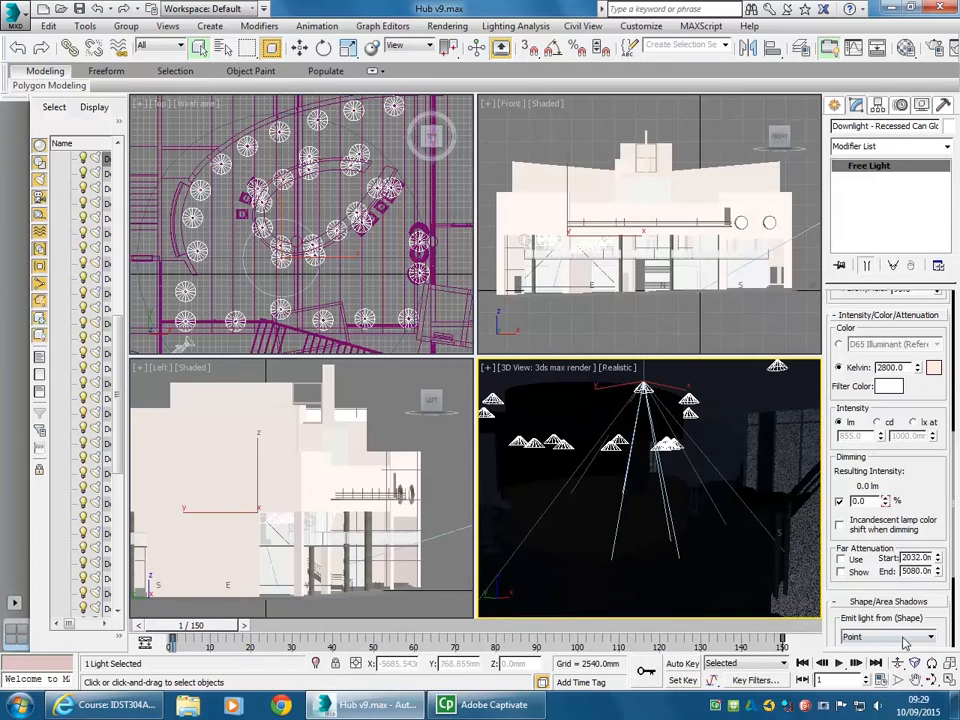
- Maximize the 3D view and play the light dimming animation, replaying it from frame 0 before stopping playback
key("alt+w")
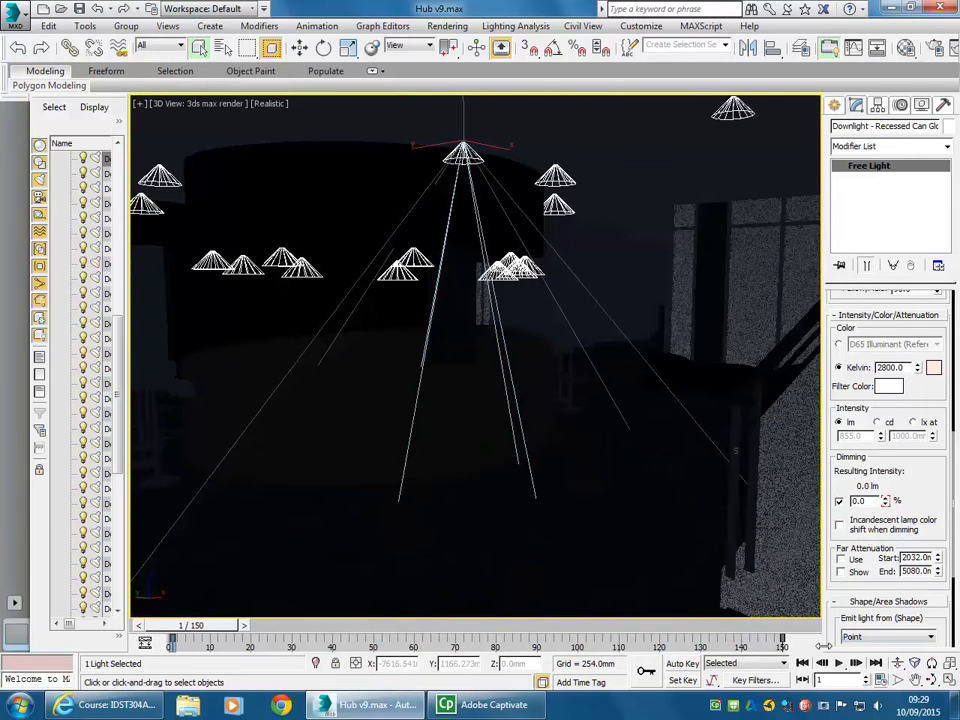
key("/")
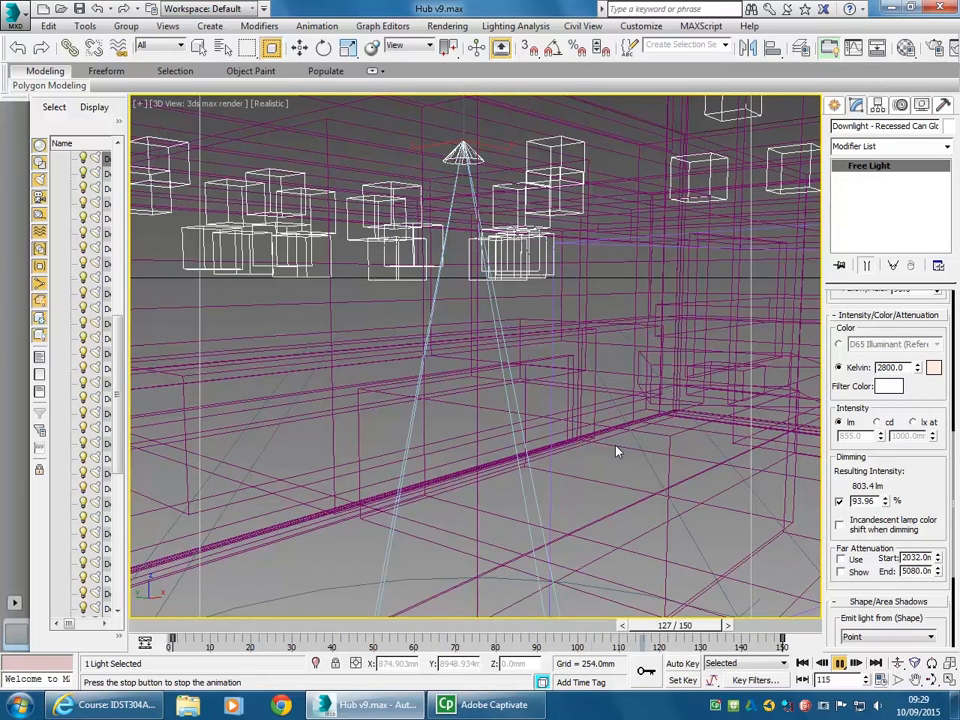
left_click(839, 662)
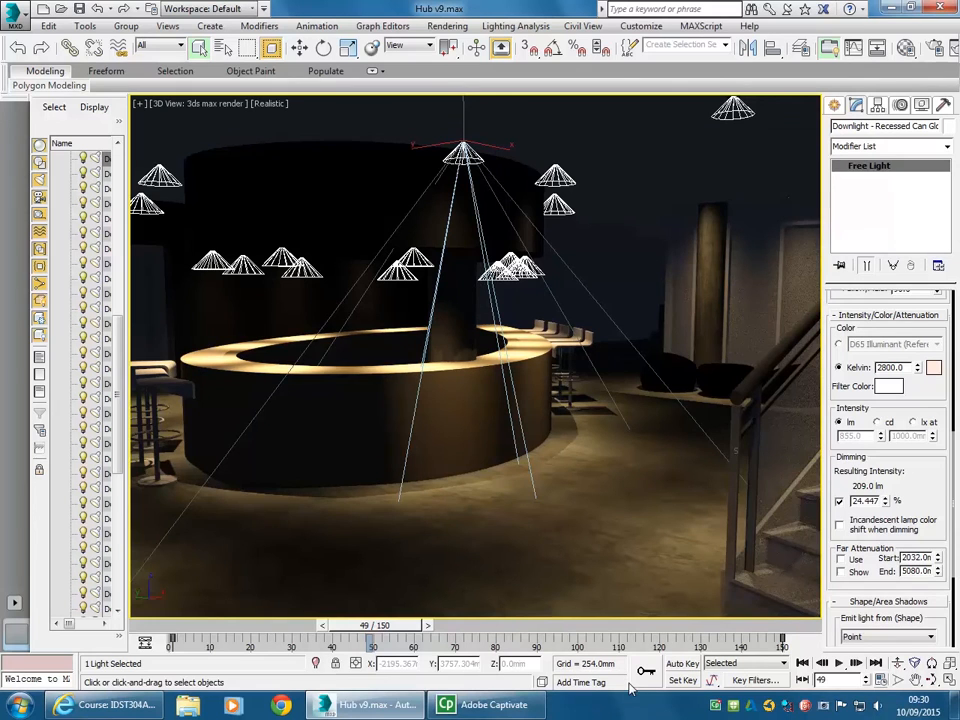
left_click_drag(385, 627, 157, 632)
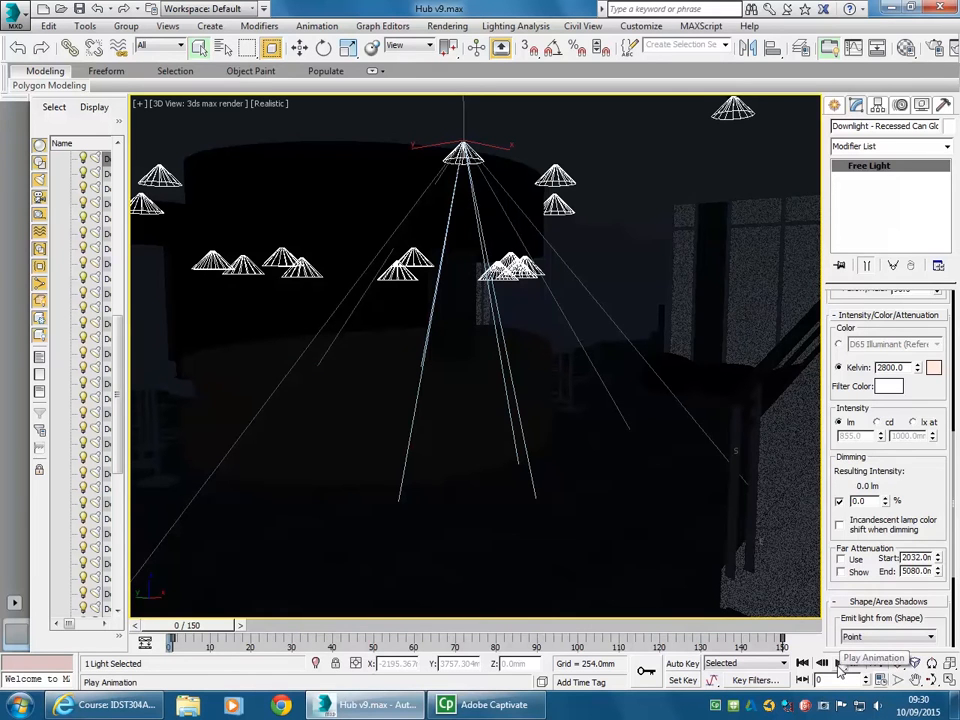
left_click(839, 666)
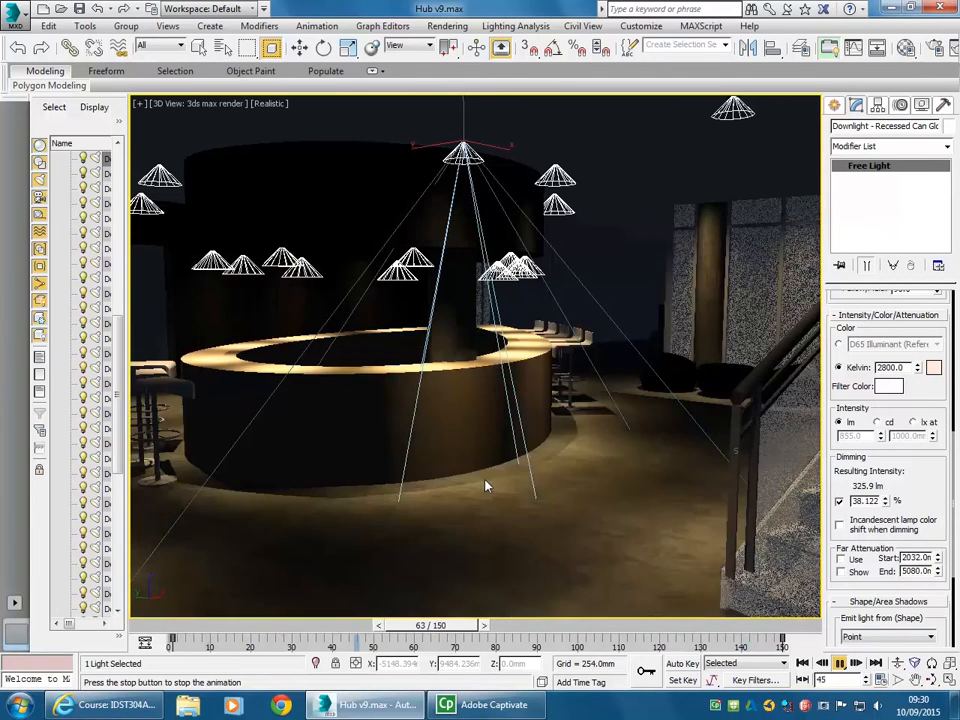
left_click(840, 664)
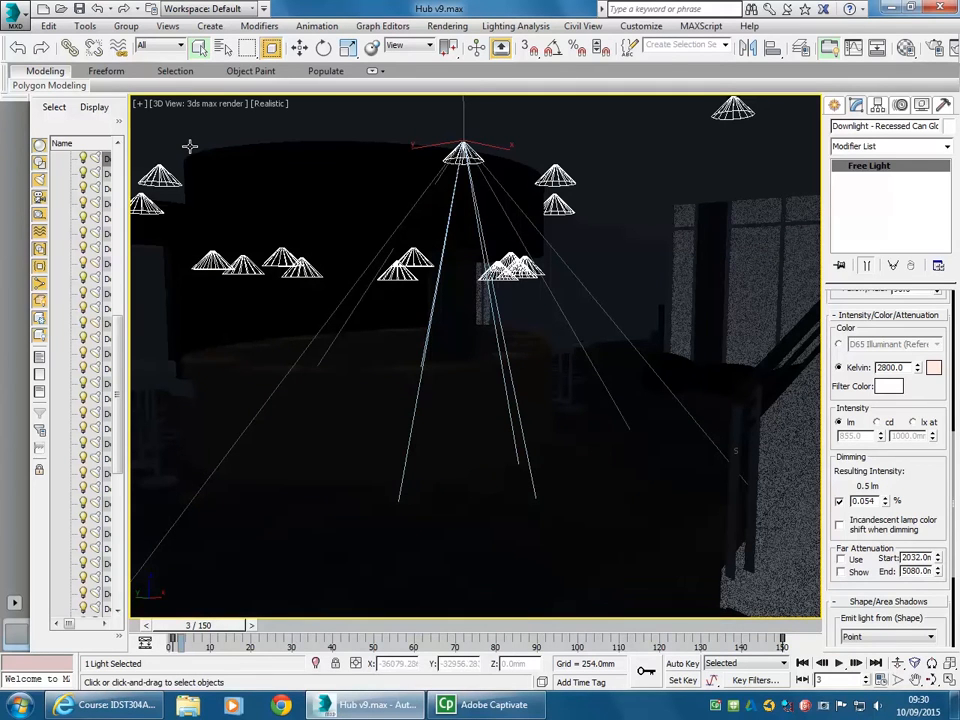
- Set up a preview animation of the viewport that outputs to a custom file, and begin choosing that file
left_click(86, 27)
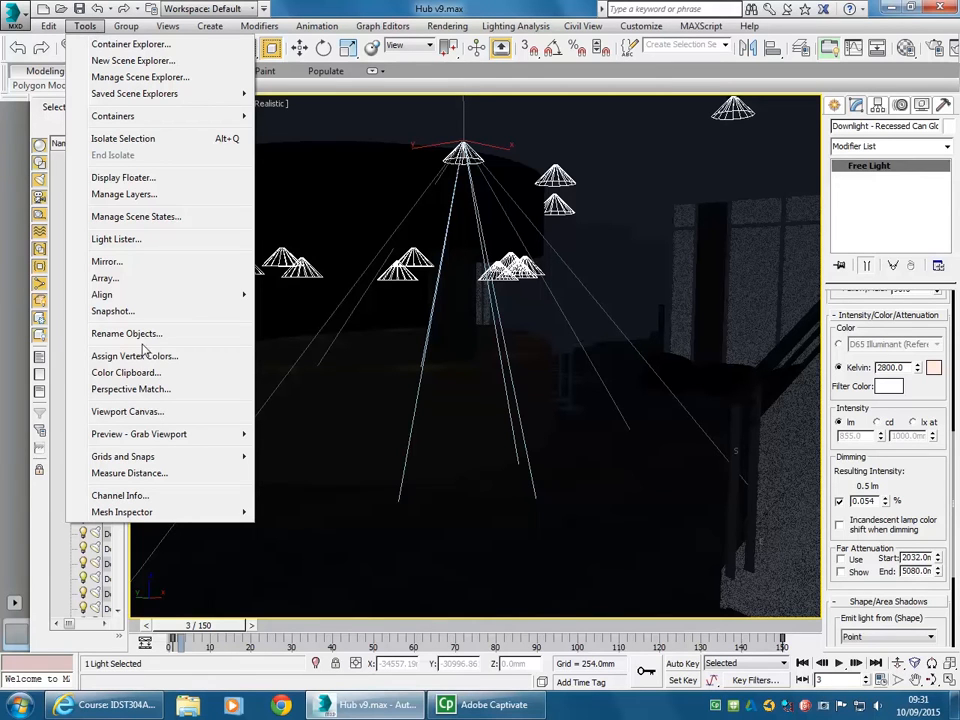
mouse_move(125, 440)
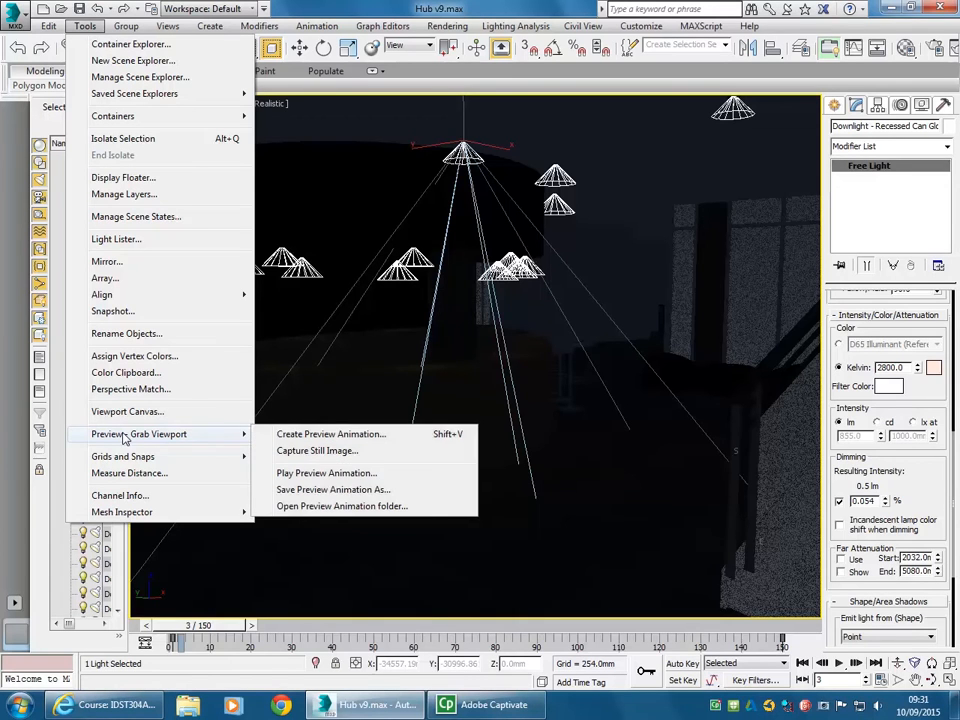
left_click(333, 434)
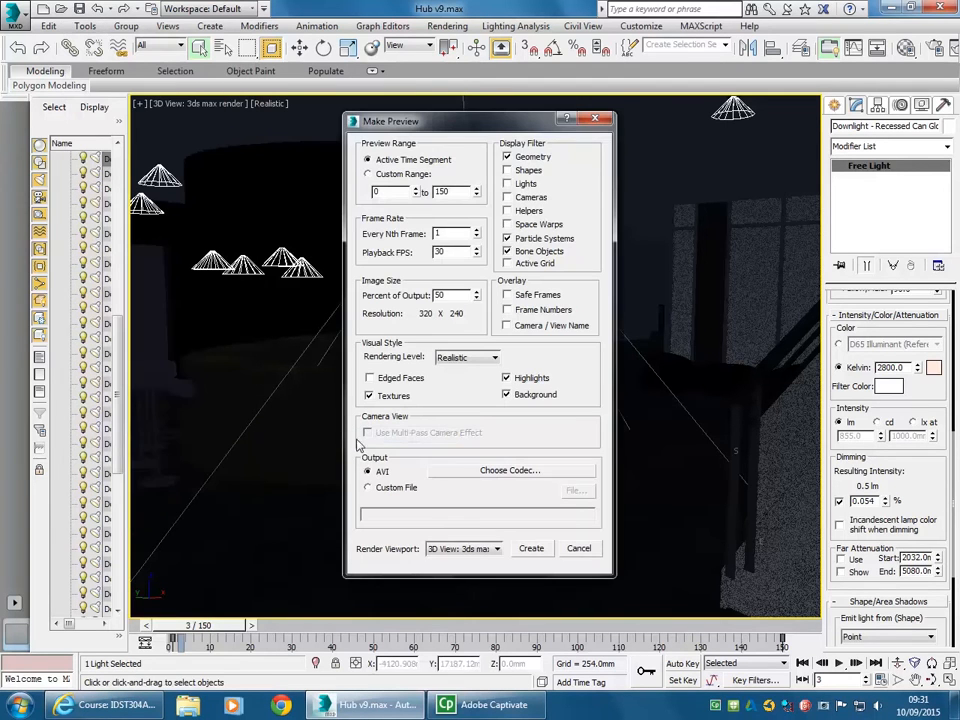
left_click_drag(431, 126, 321, 111)
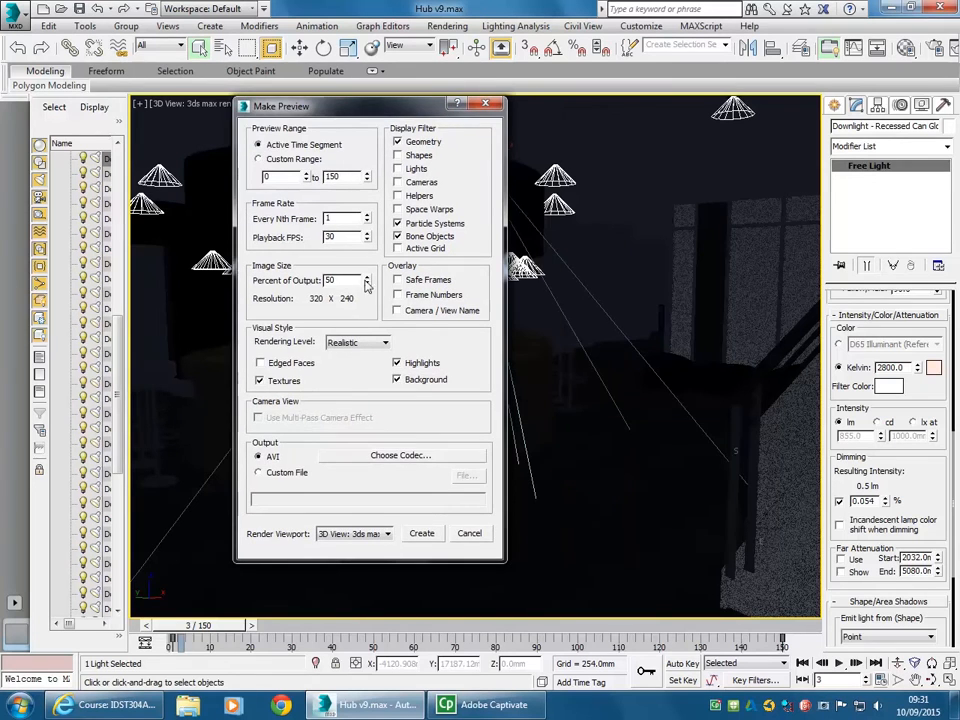
left_click(260, 474)
left_click(466, 475)
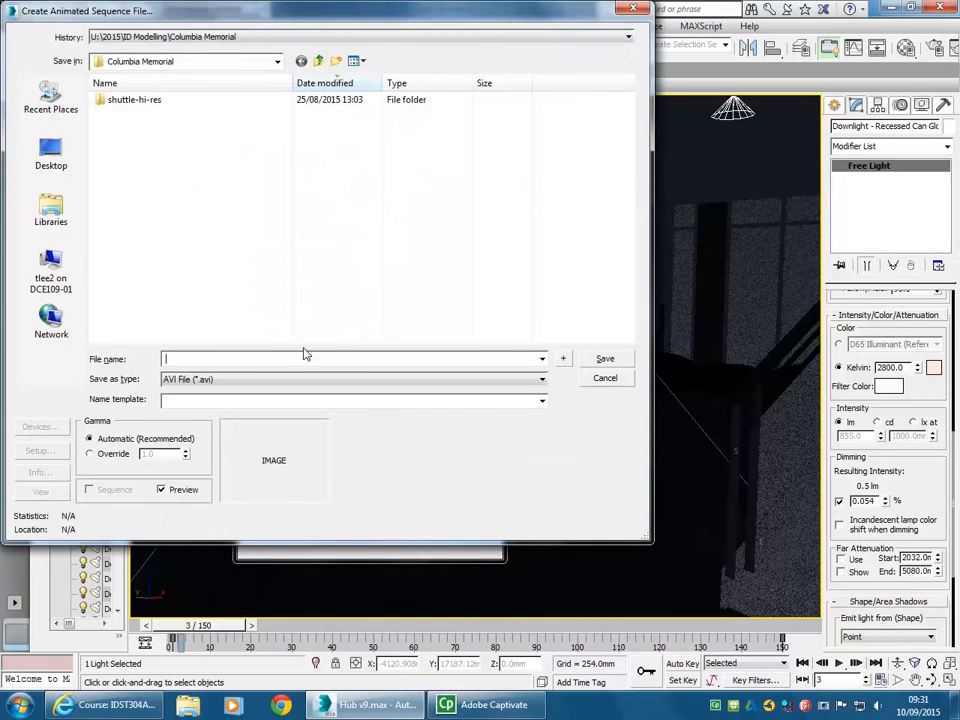
- Name the preview AVI Hub-test-lights-on in the Documents subfolder that holds the Hub v8 Walkthrough videos
left_click(250, 65)
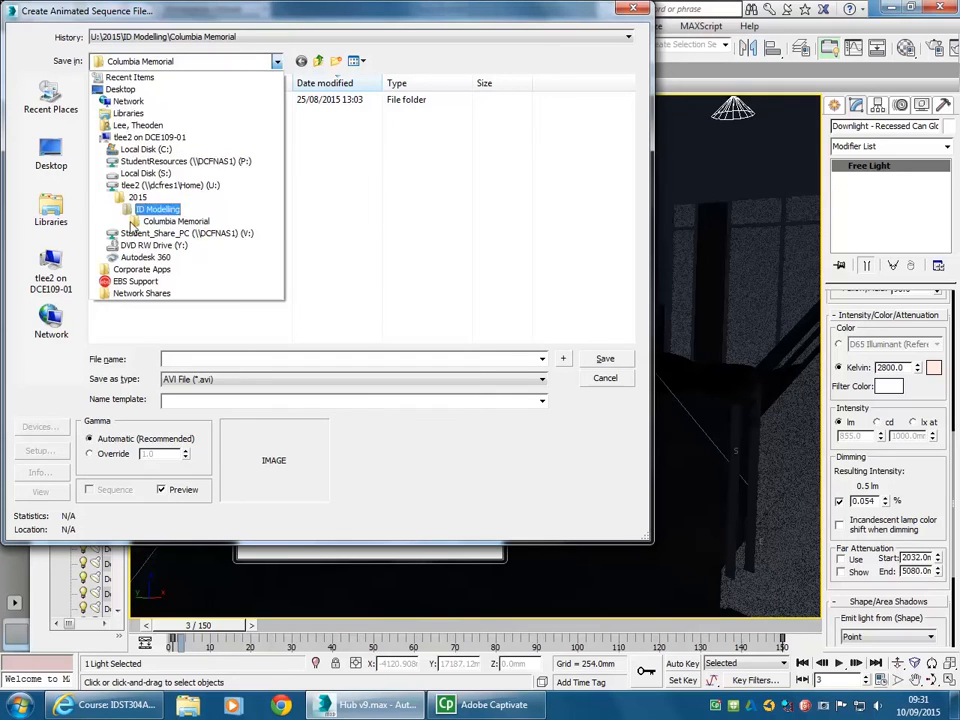
left_click(127, 113)
double_click(128, 96)
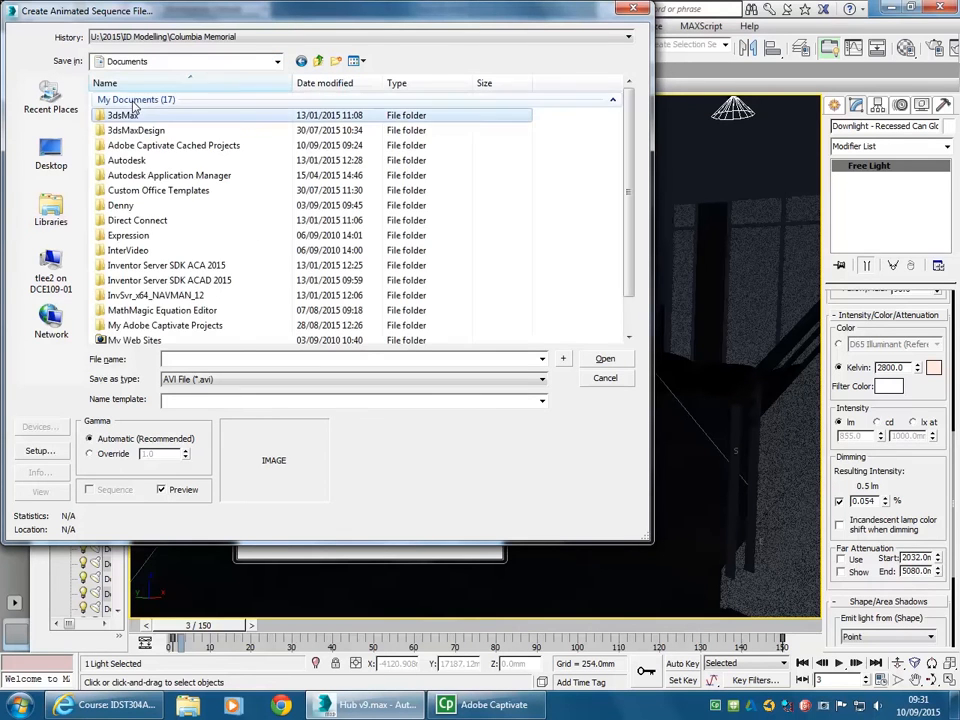
double_click(123, 206)
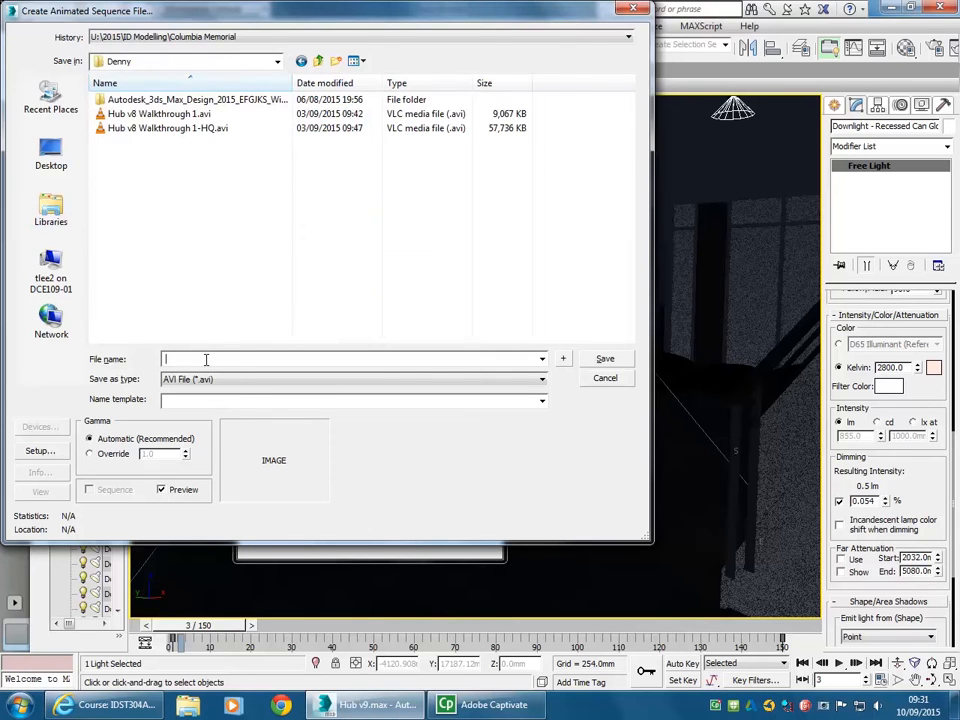
type("H")
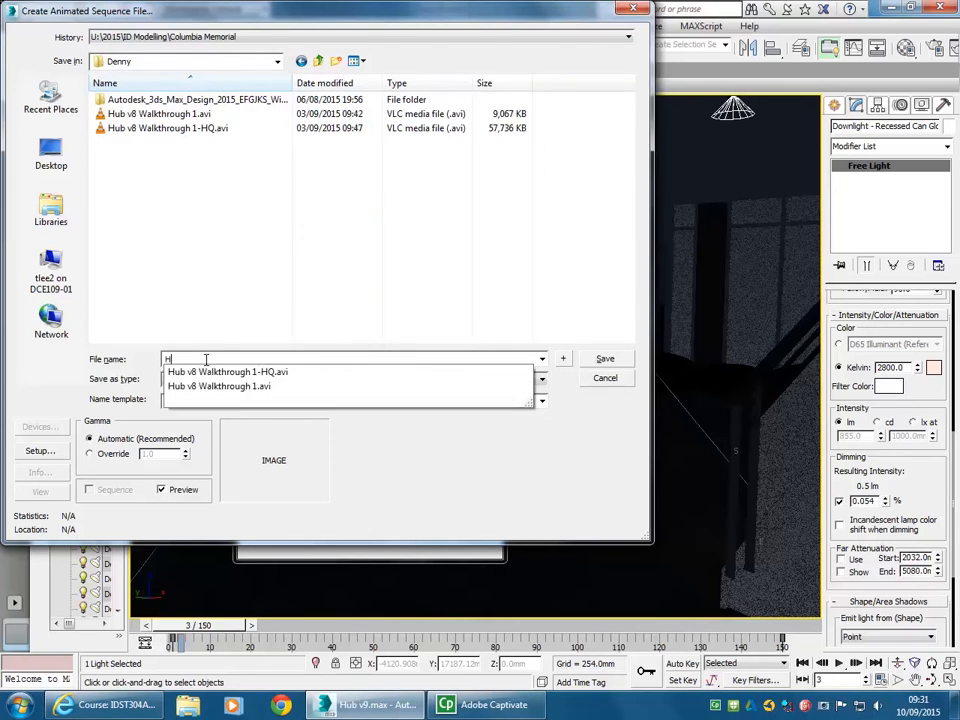
type("ub-test-lights-on")
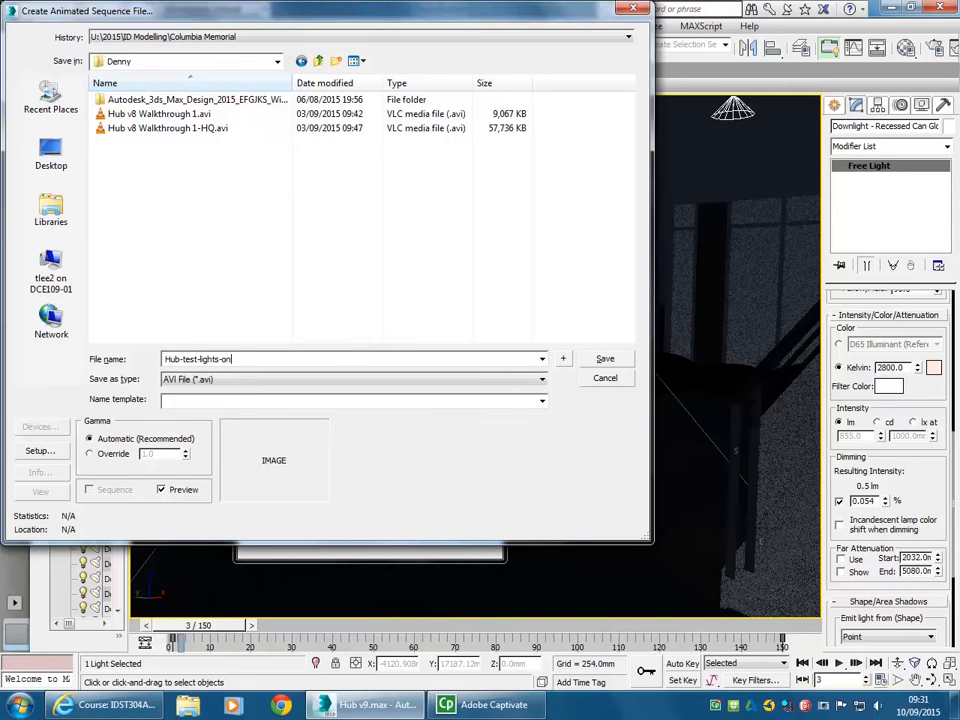
- Save the preview's AVI output file with the DV Video Encoder as compressor
left_click(605, 358)
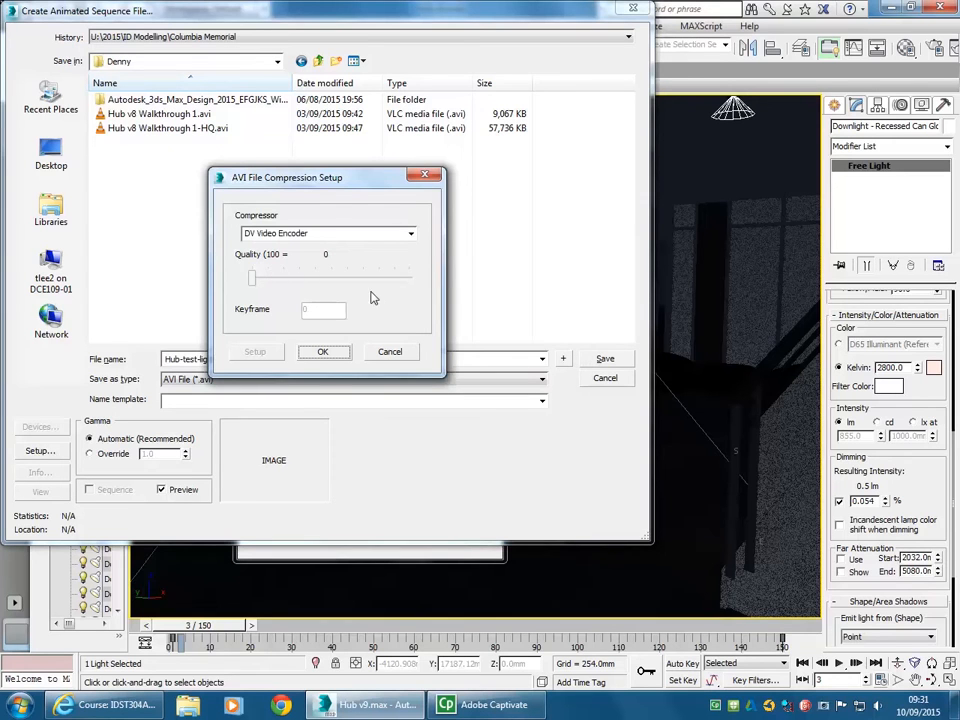
left_click(411, 234)
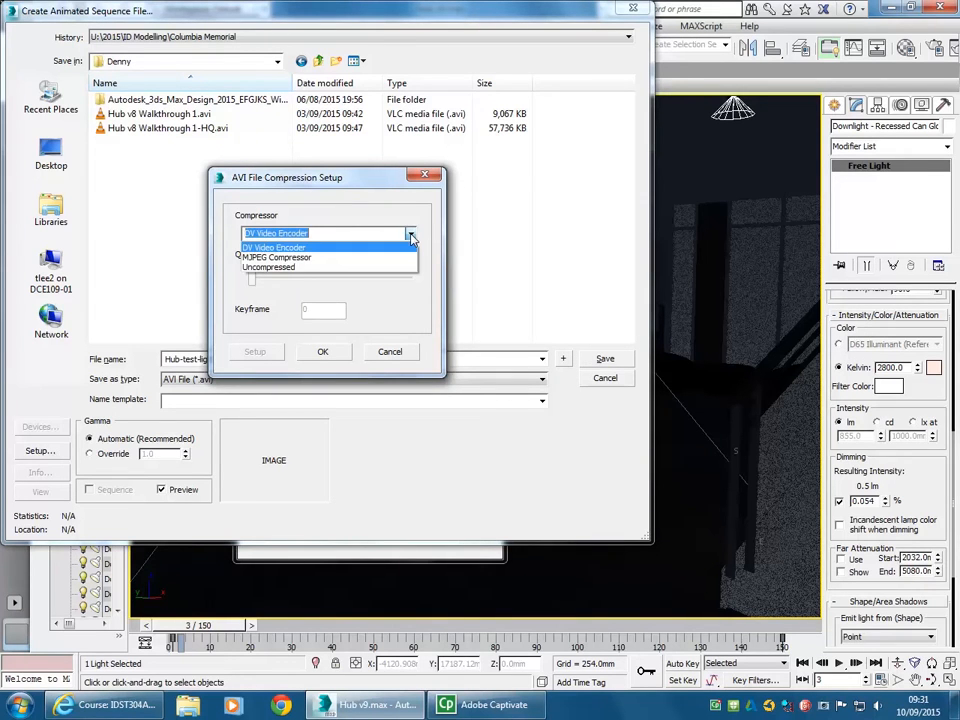
left_click(411, 236)
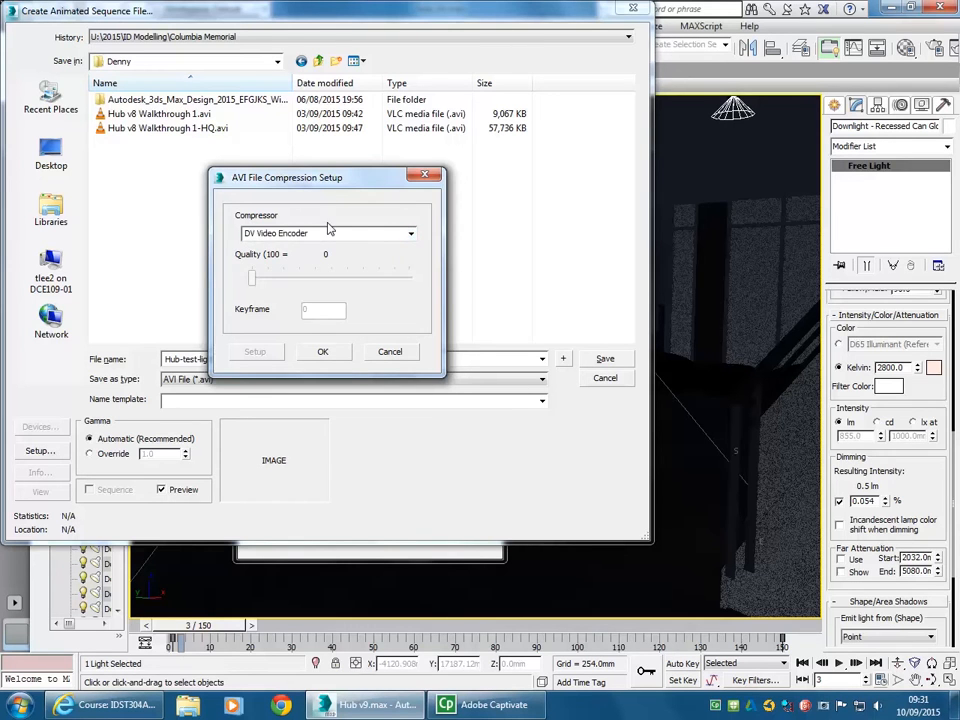
left_click(320, 351)
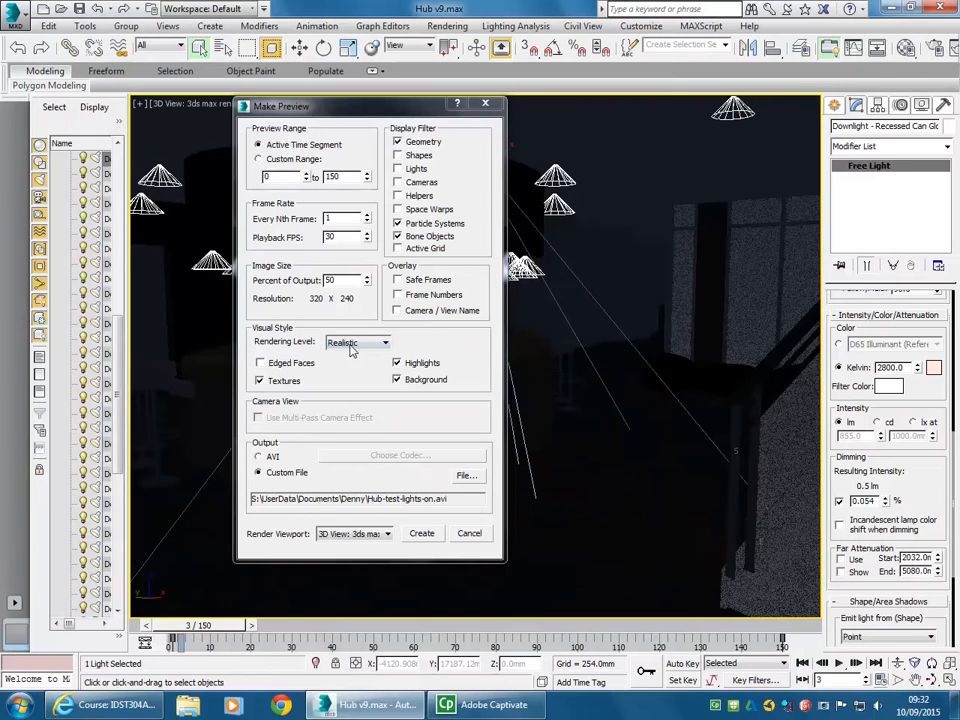
- Create the preview animation of the 3D view with the Realistic rendering level, and close the resulting video after it plays
left_click(357, 344)
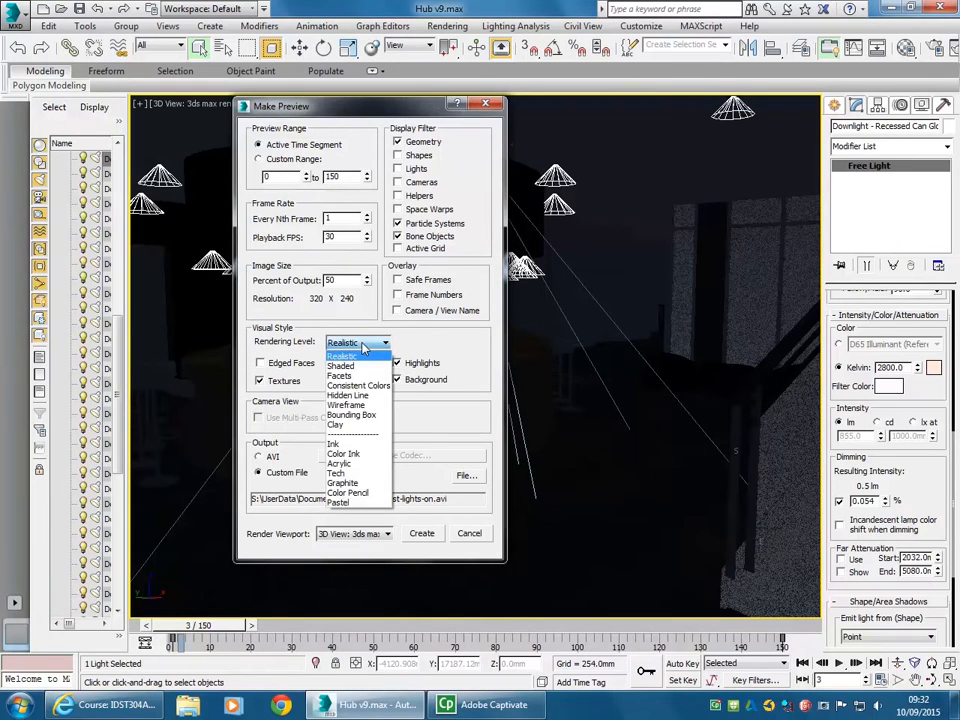
left_click(363, 345)
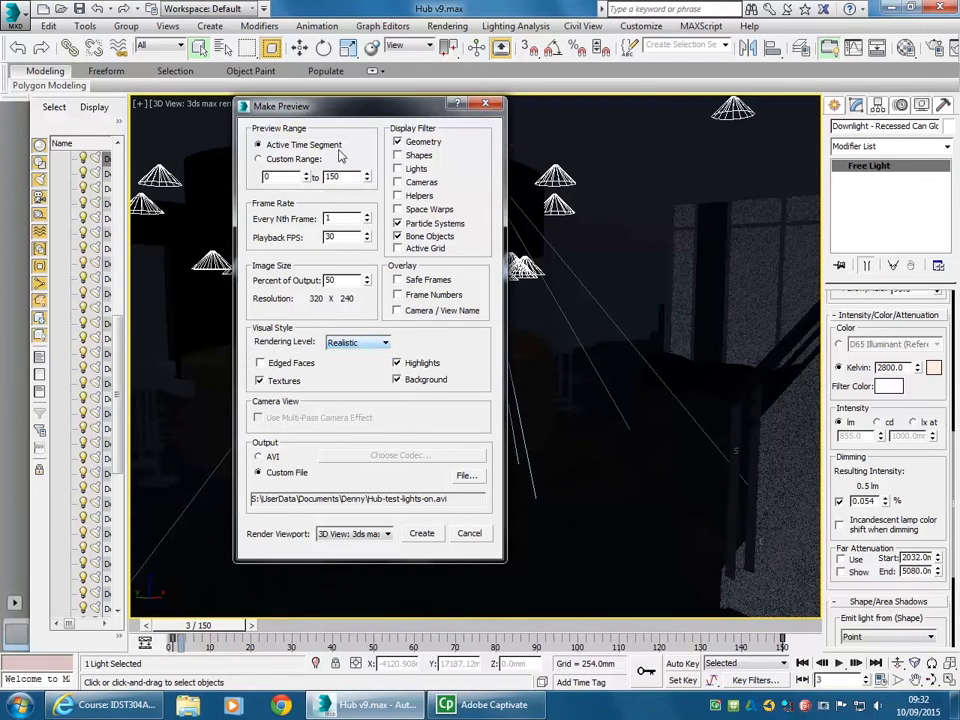
left_click_drag(346, 110, 476, 100)
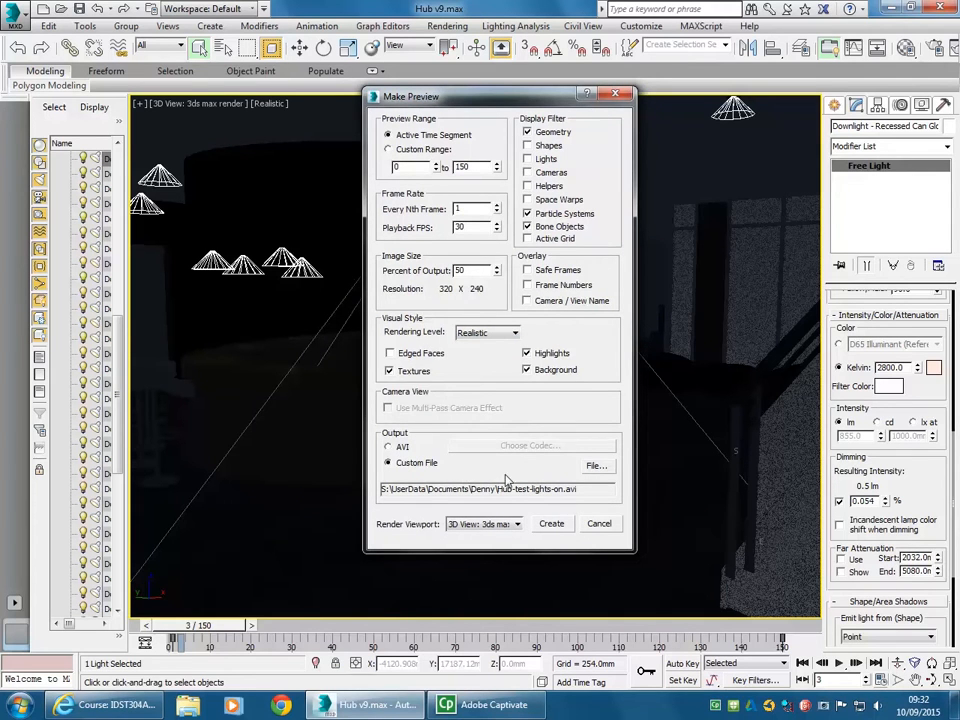
left_click(551, 524)
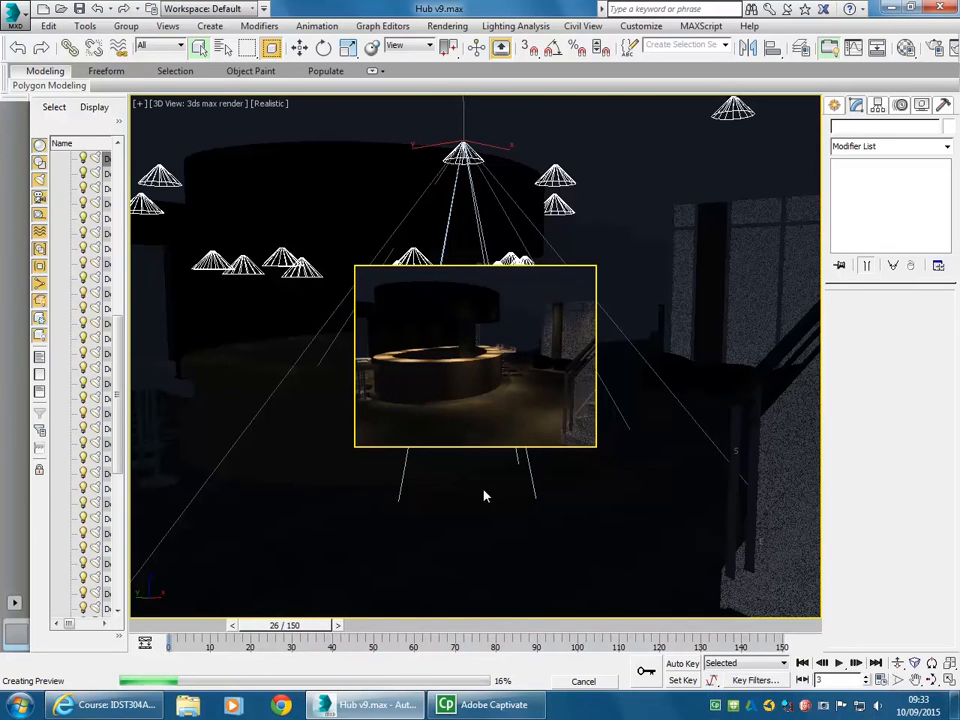
mouse_move(483, 708)
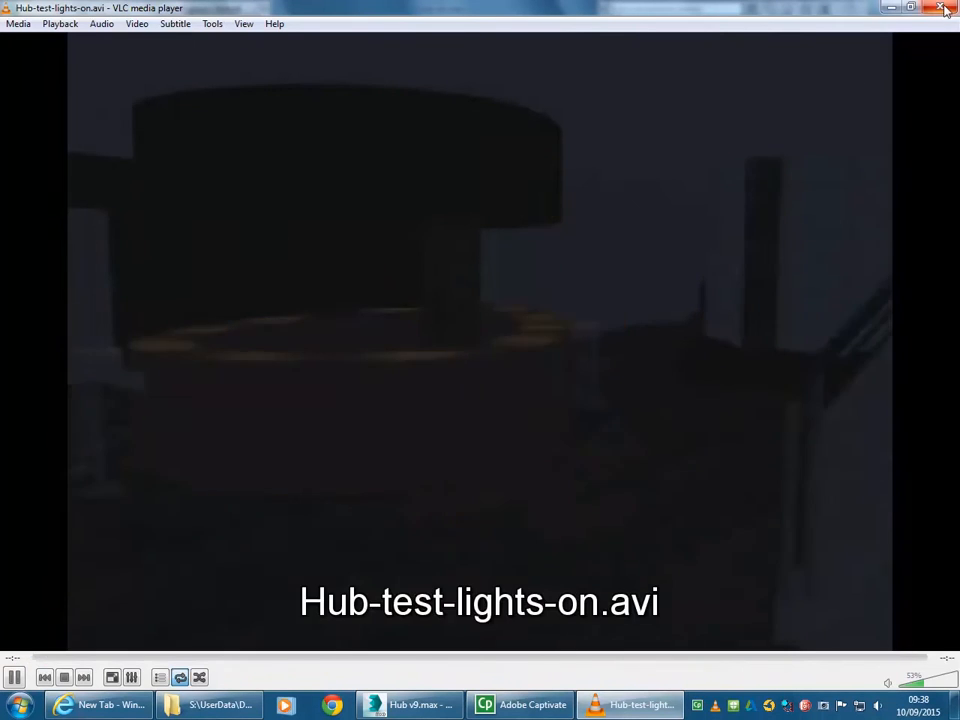
left_click(943, 7)
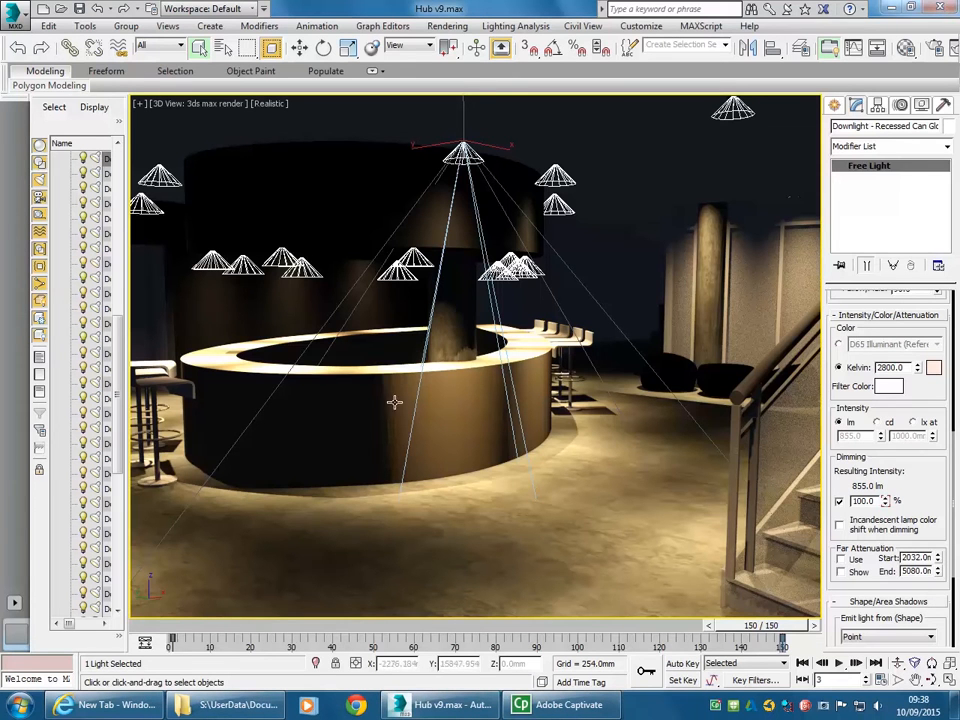
left_click(85, 26)
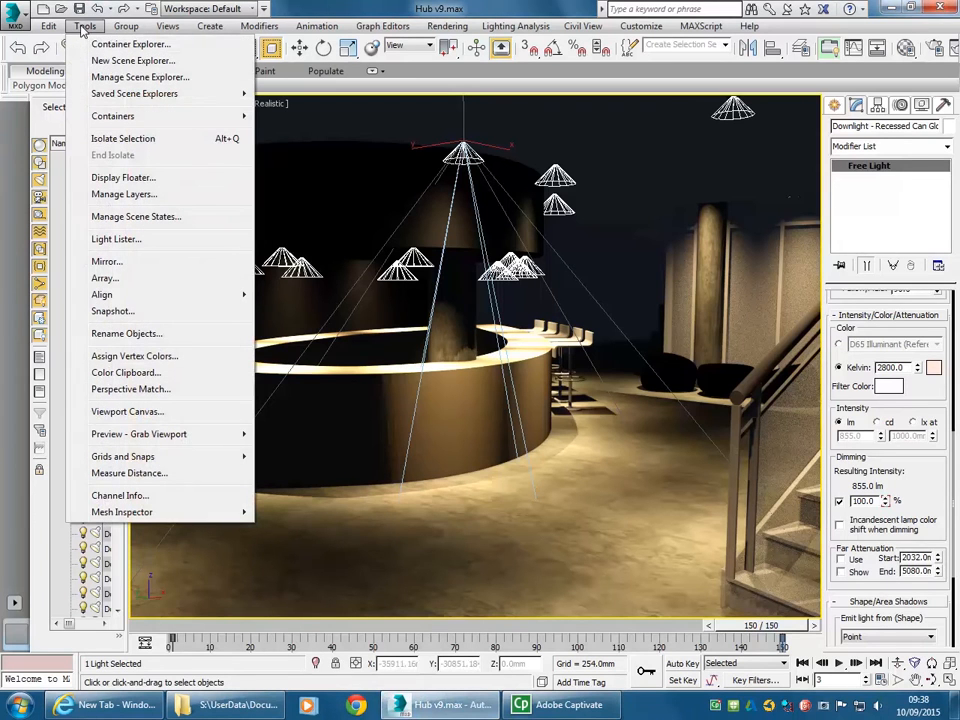
mouse_move(139, 434)
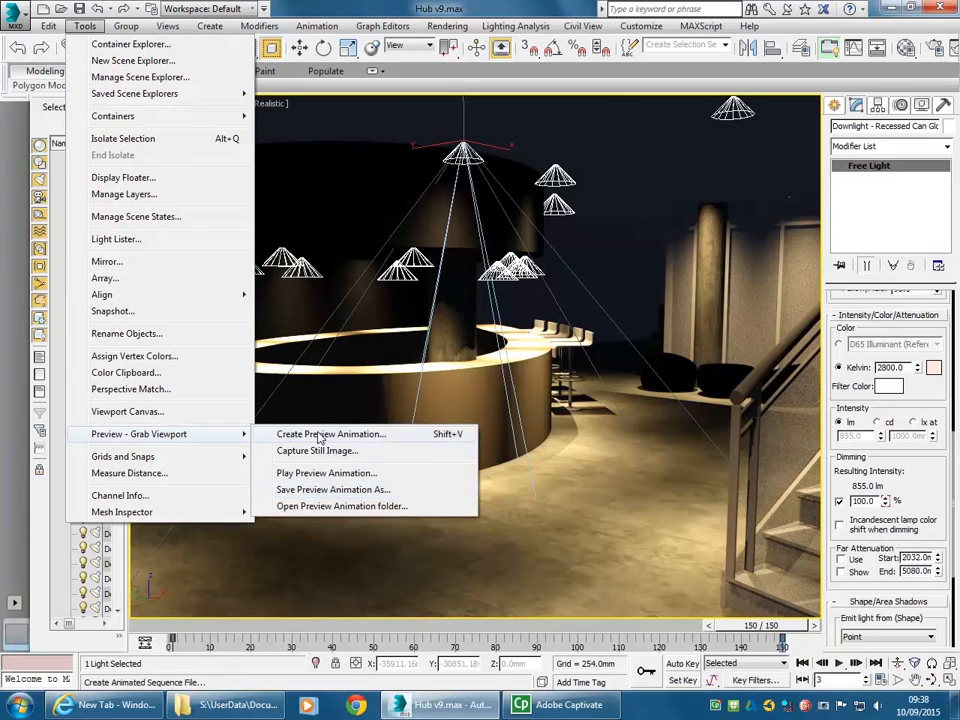
left_click(320, 437)
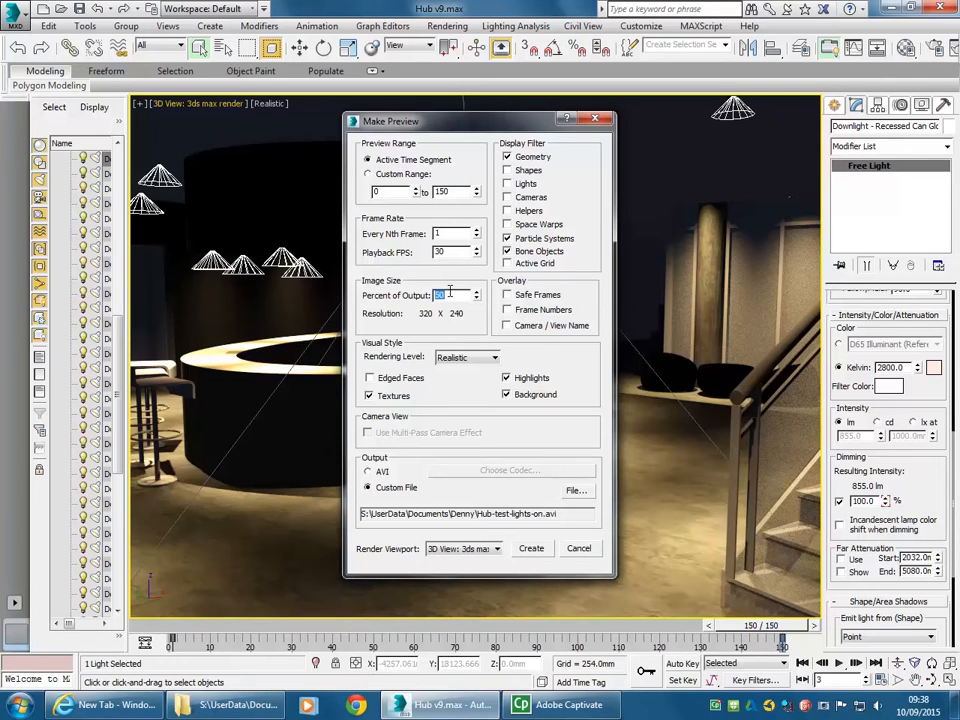
key("Tab")
double_click(453, 295)
type("144")
key("Tab")
left_click_drag(455, 294, 389, 292)
type("50")
left_click(579, 549)
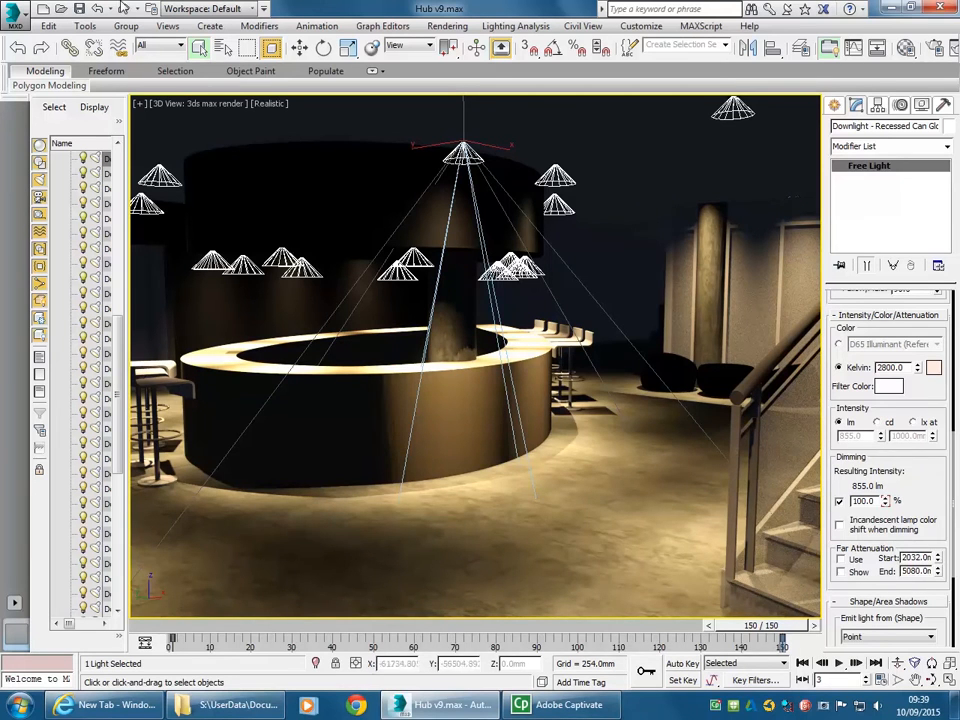
- Turn off the downlights and turn on the Sky002 and Sun002 daylight lights through the Light Lister
left_click(84, 26)
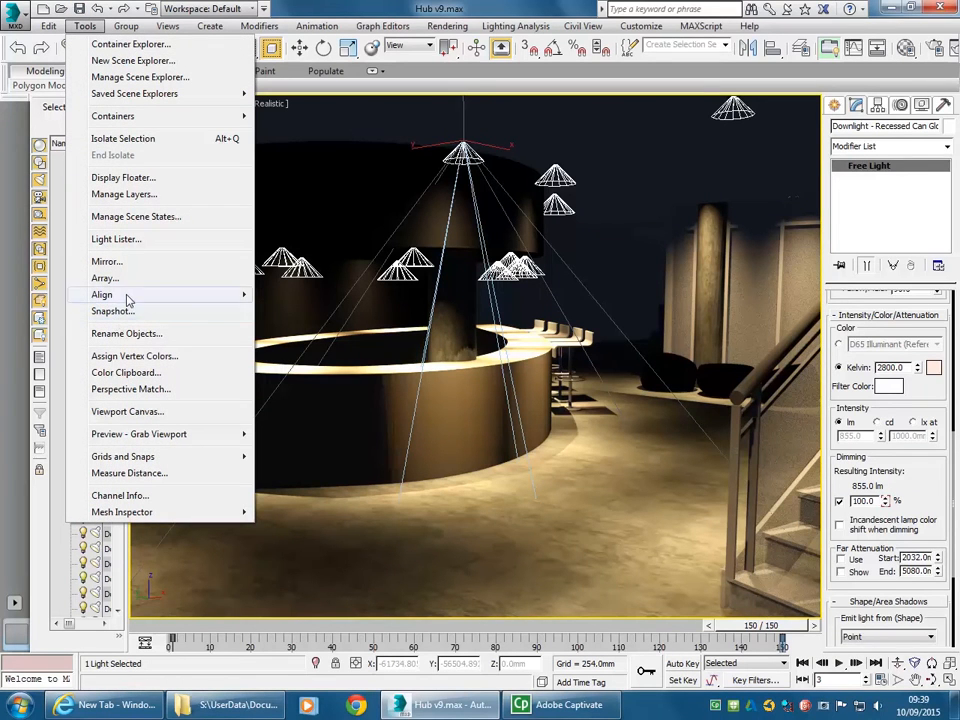
left_click(118, 239)
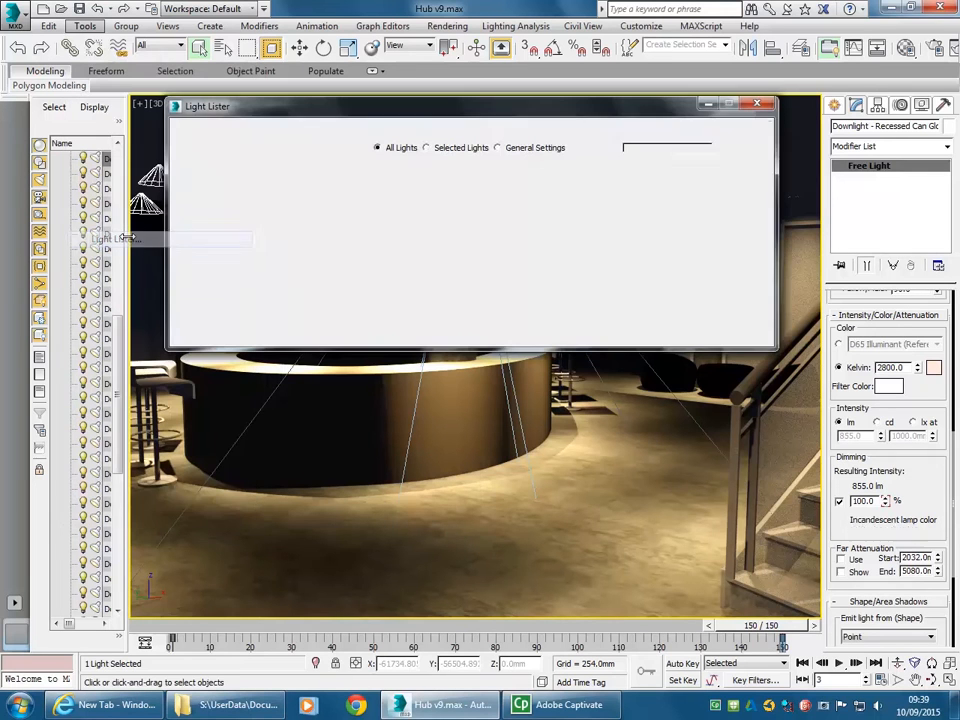
left_click(196, 213)
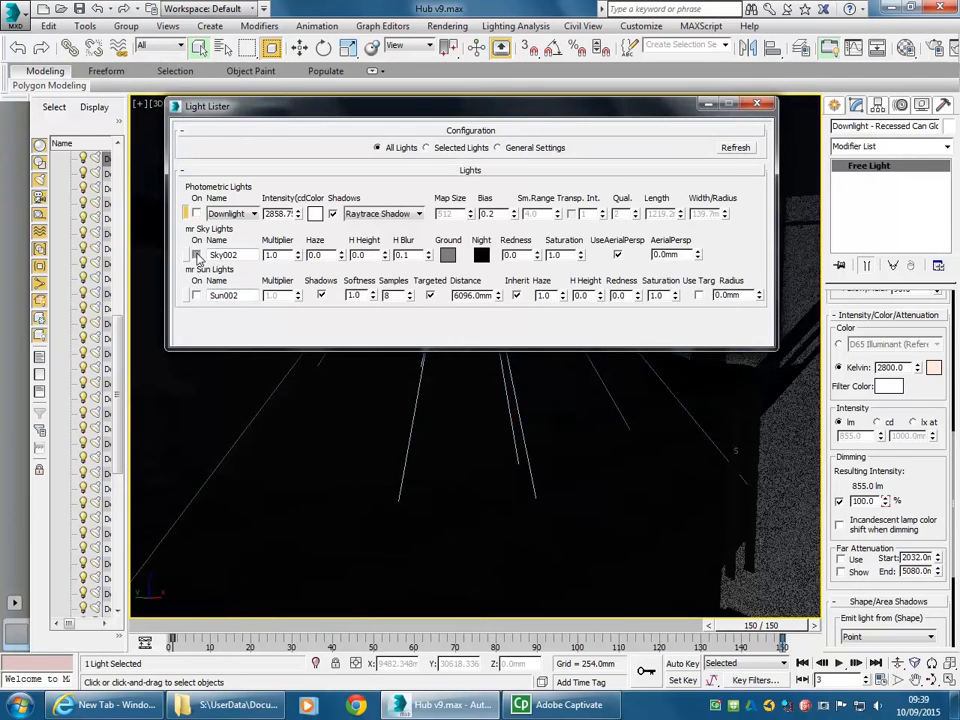
left_click(196, 295)
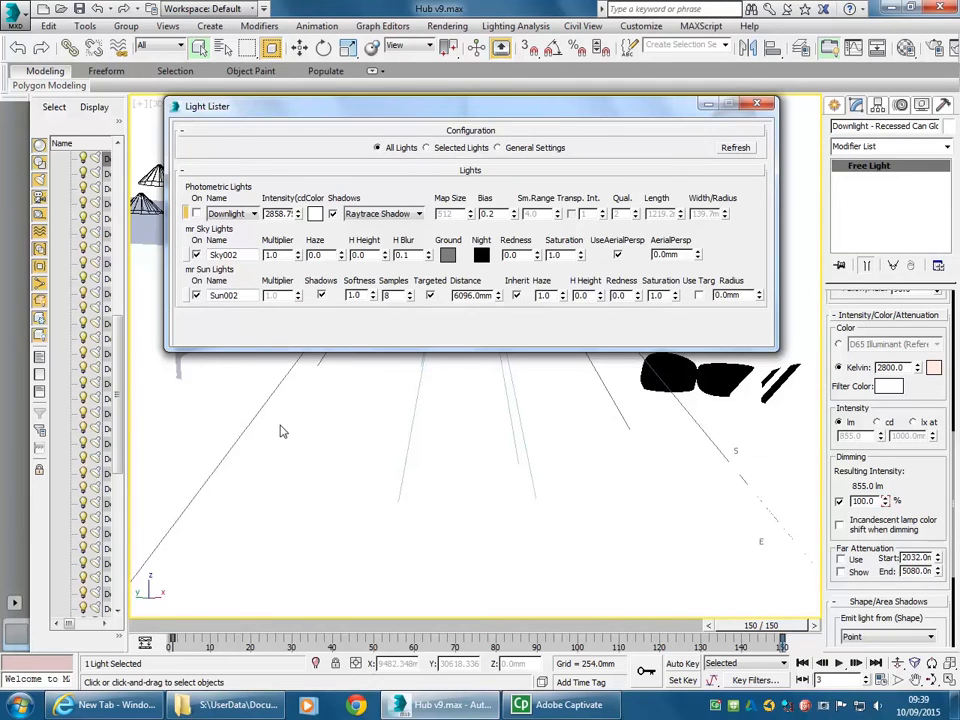
left_click(758, 105)
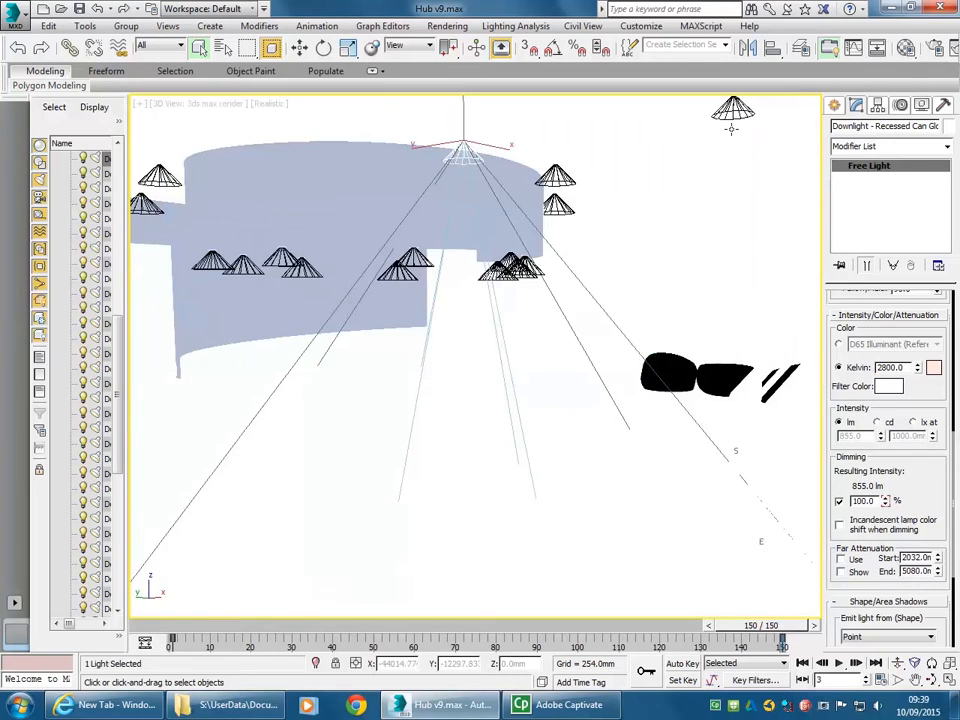
- Set the mr Photographic Exposure Control's exposure value to 10 EV and close the environment settings
left_click(448, 27)
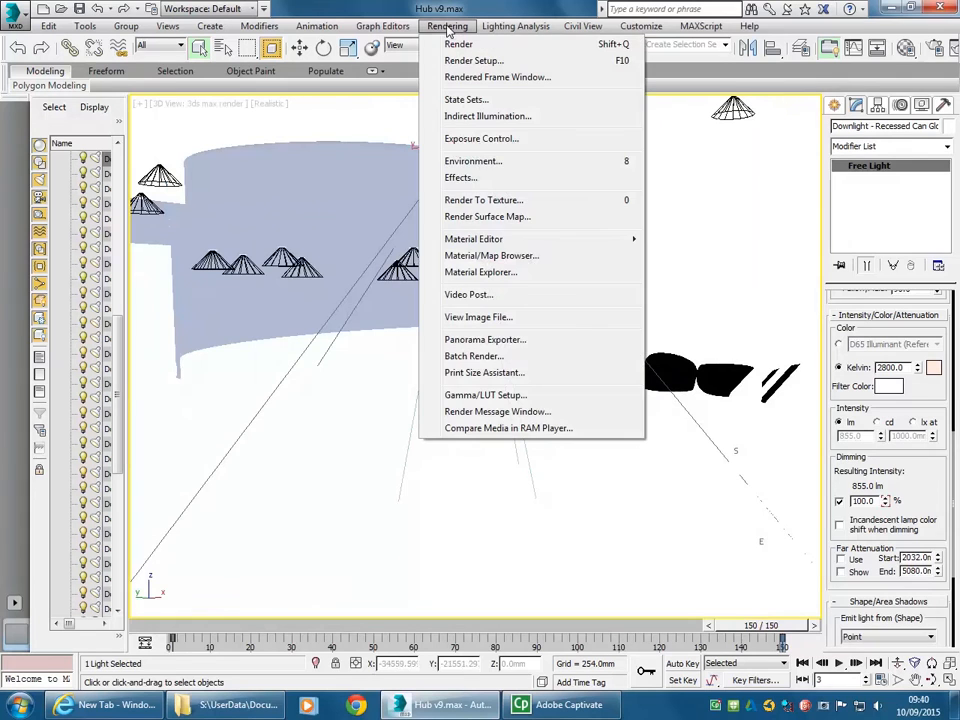
left_click(481, 138)
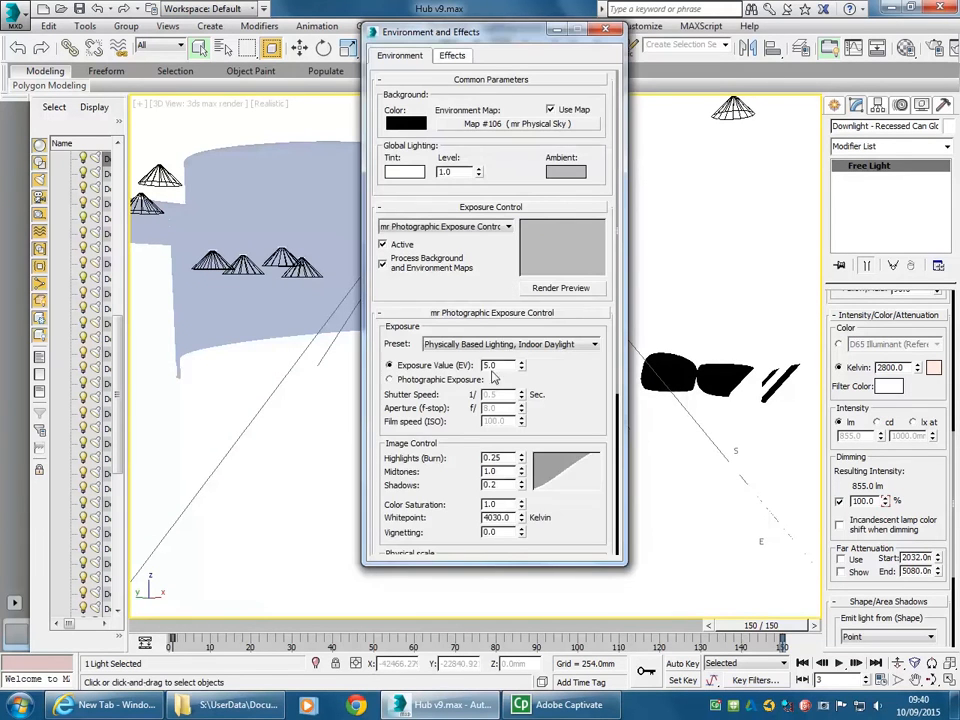
mouse_move(522, 367)
left_mouse_down()
mouse_move(521, 345)
mouse_move(522, 372)
left_mouse_up()
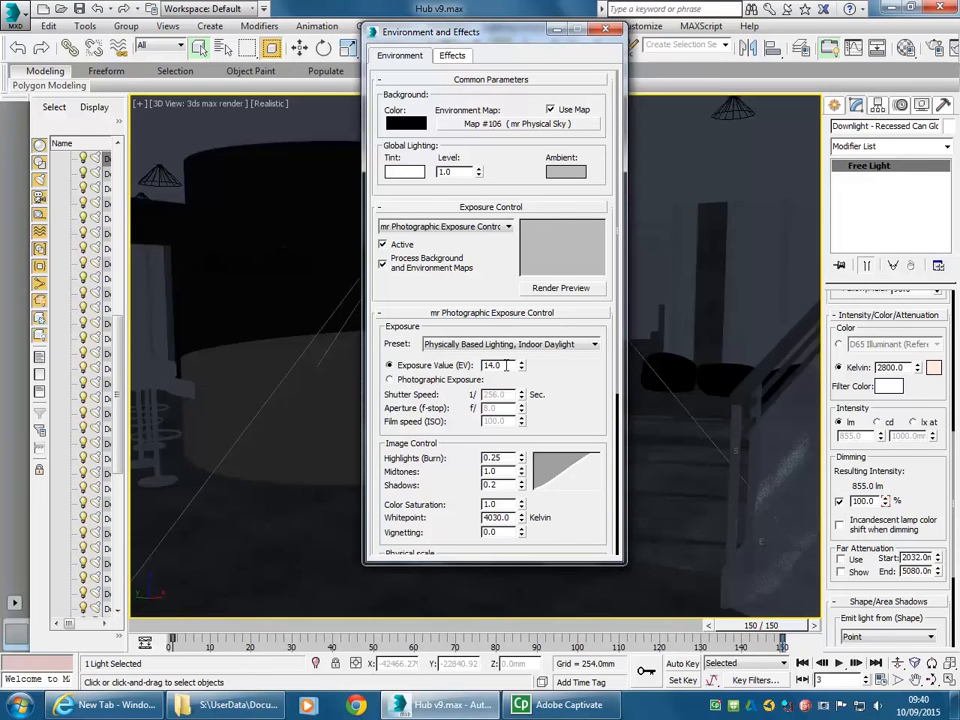
left_click(523, 370)
left_click(523, 370)
left_click(522, 370)
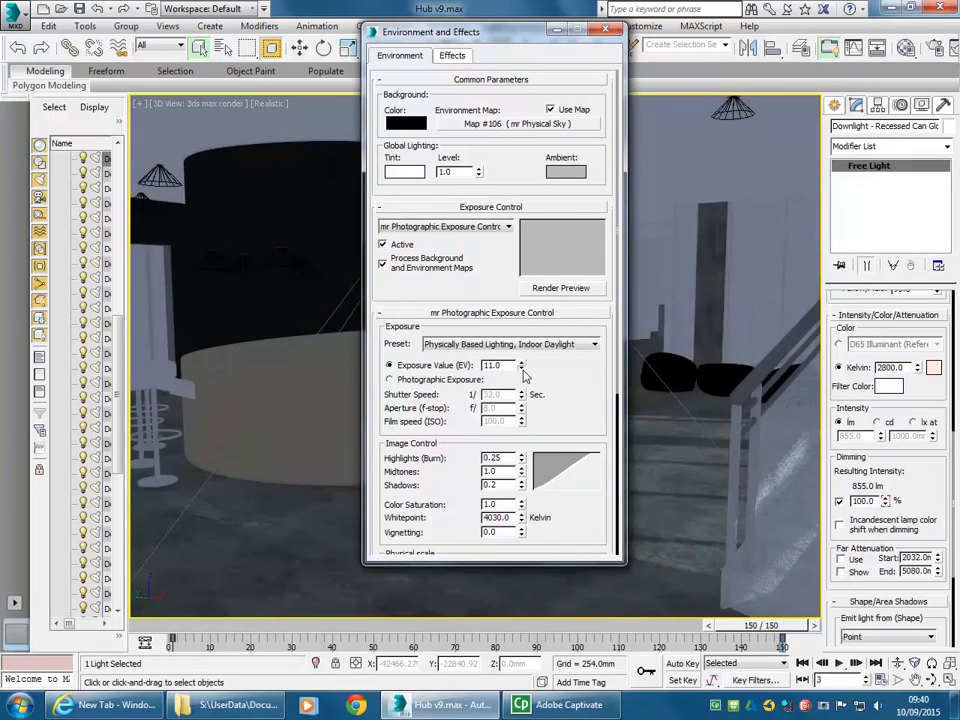
left_click(522, 370)
left_click_drag(395, 30, 241, 62)
left_click_drag(364, 70, 422, 53)
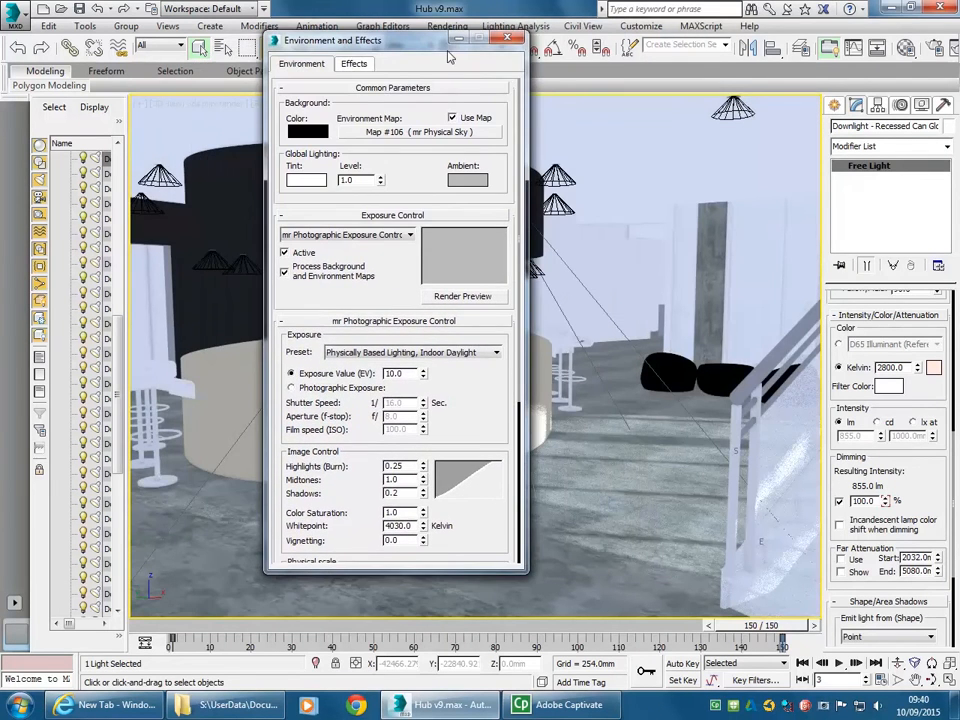
left_click(507, 46)
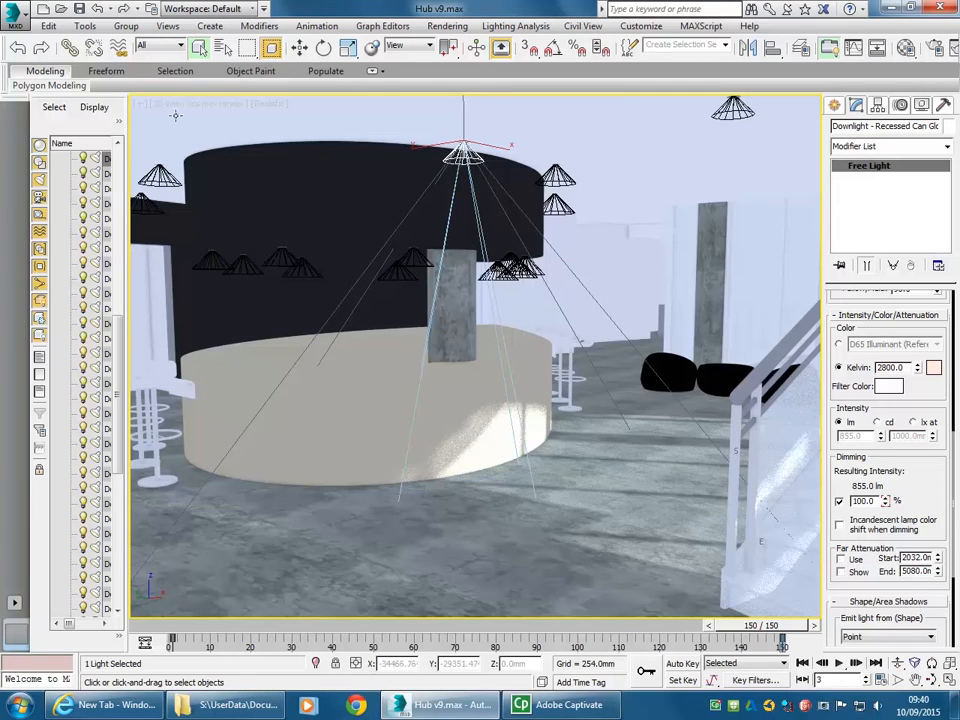
- Check which lights are on in the Light Lister and close it
left_click(82, 27)
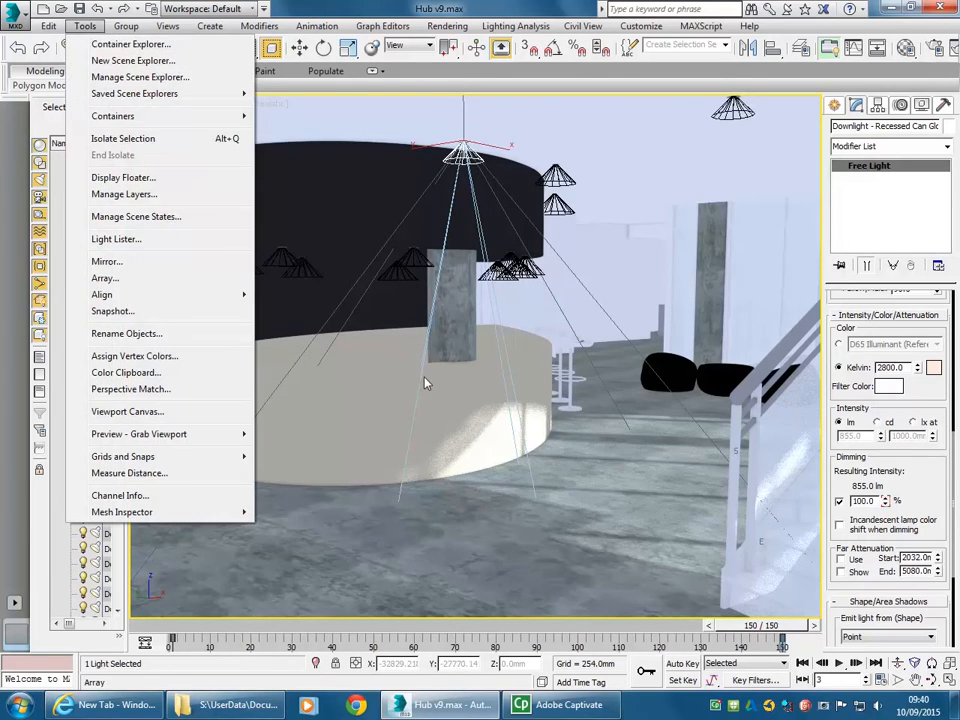
left_click(117, 239)
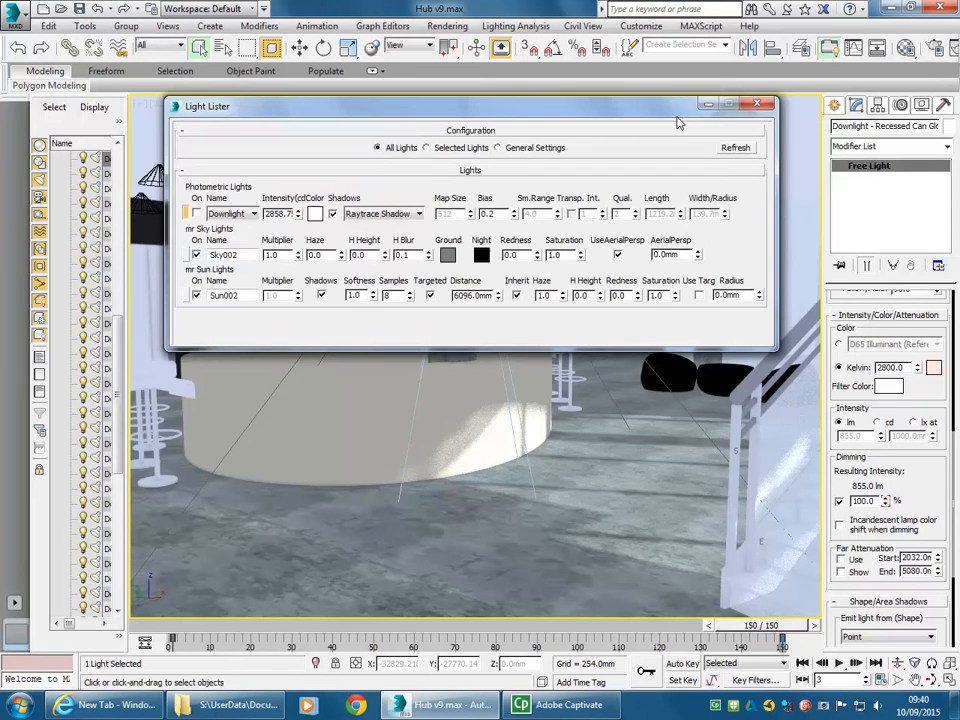
left_click(757, 106)
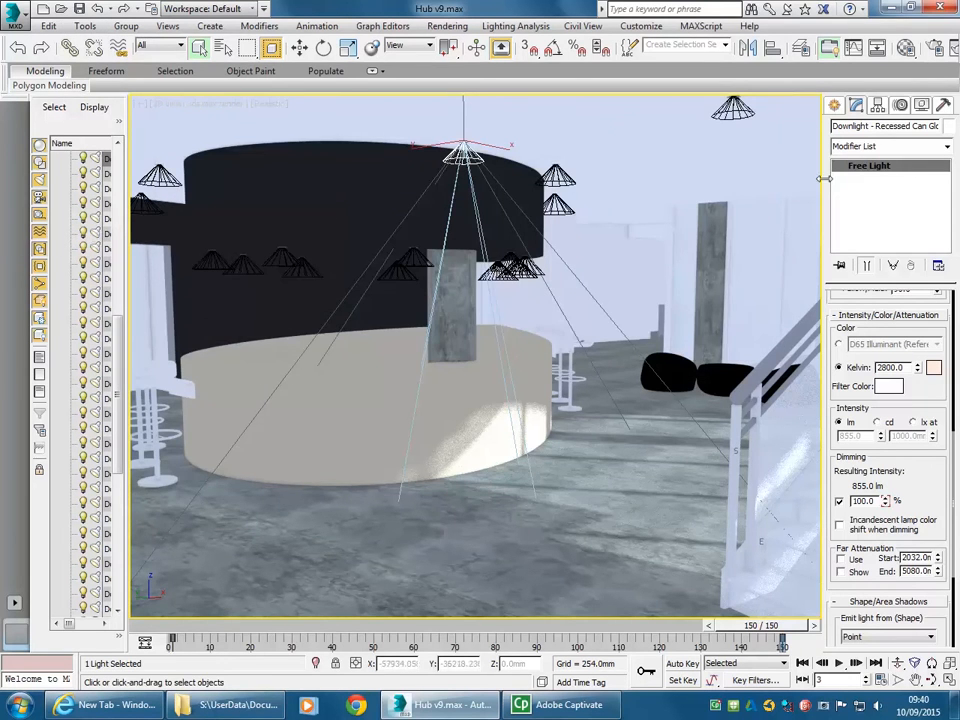
- Hide all lights in the 3D view by category and show them again
left_click(921, 106)
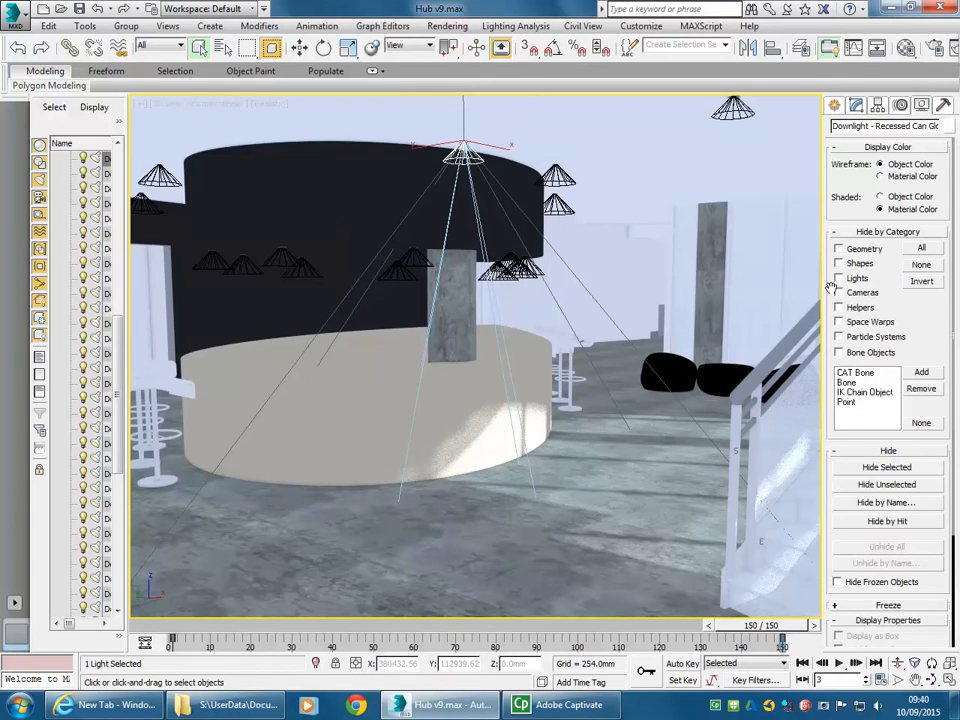
left_click(839, 279)
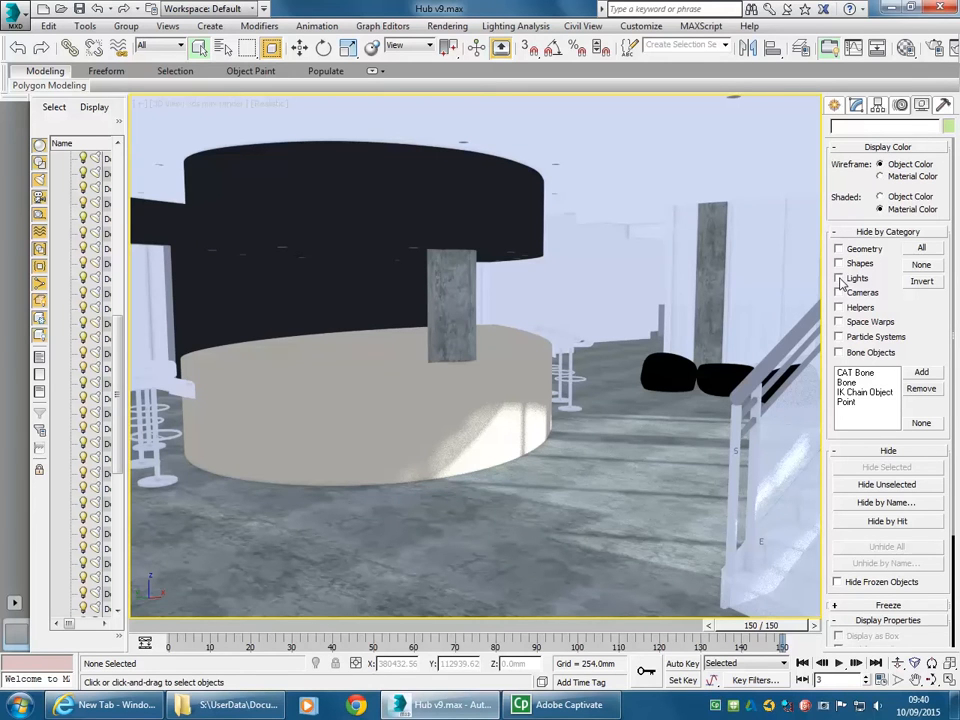
left_click(839, 279)
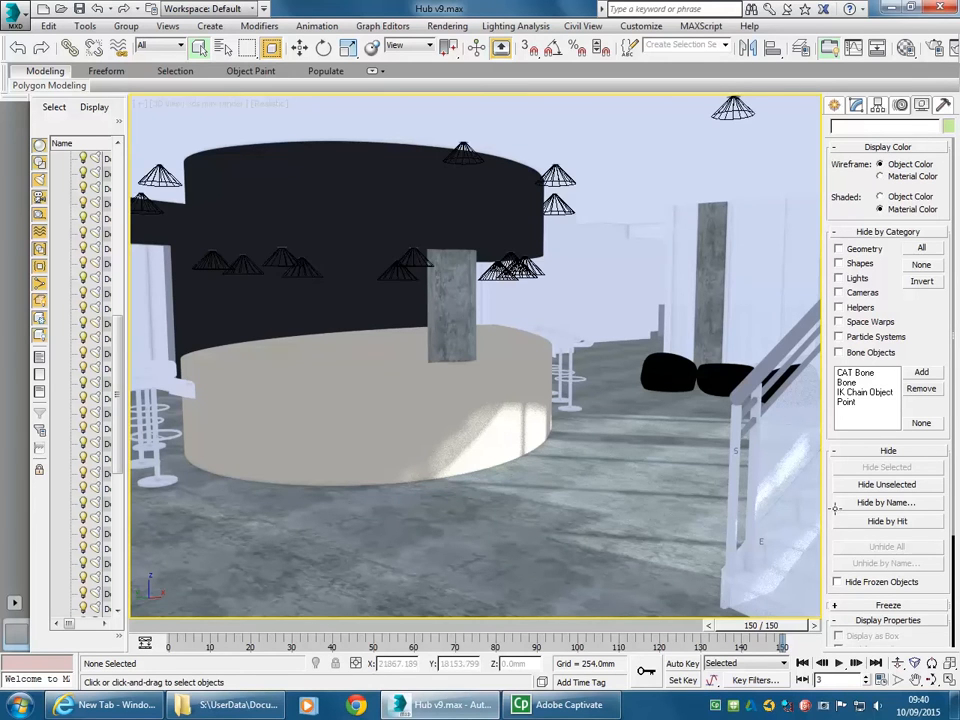
- Switch to the four-viewport layout and bring the building and the daylight system into view in the Top viewport
left_click(950, 680)
left_click(255, 250)
scroll(255, 250, "down", 10)
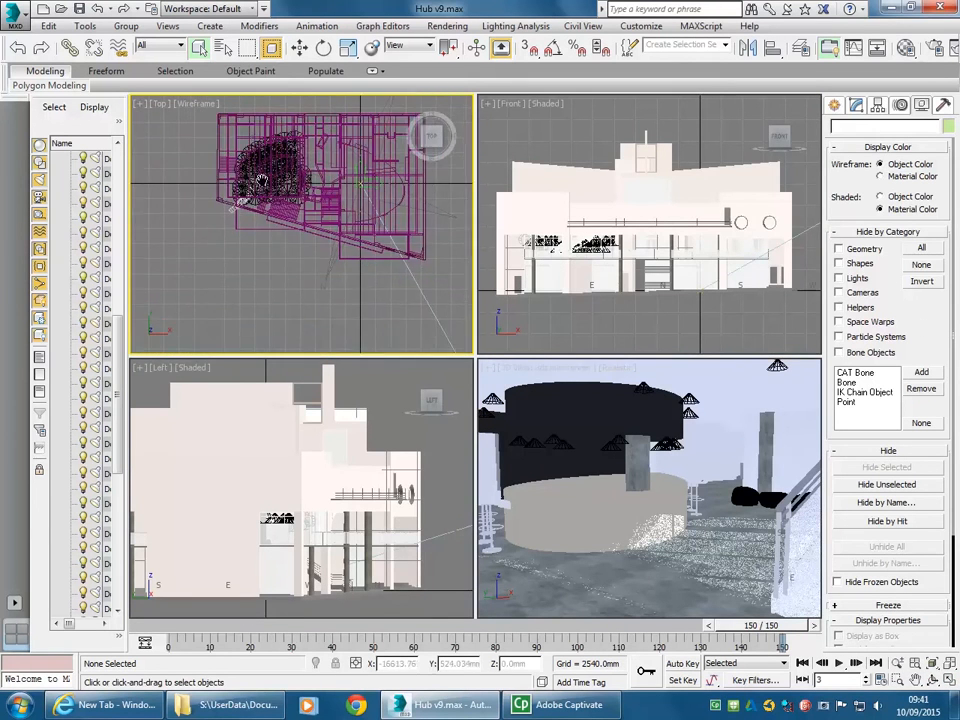
scroll(260, 181, "down", 3)
mouse_move(305, 212)
middle_mouse_down()
mouse_move(268, 199)
mouse_move(285, 214)
middle_mouse_up()
scroll(268, 199, "up", 3)
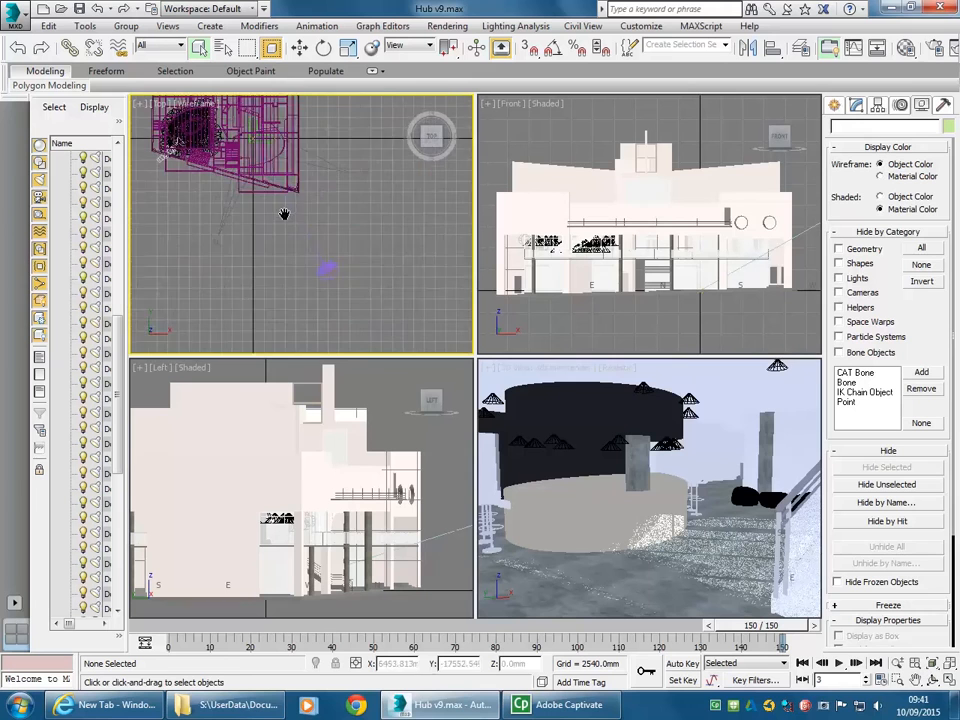
- Hide the lights by category, look up the SunAndSky-002 motion parameters, and show the lights again
left_click(839, 278)
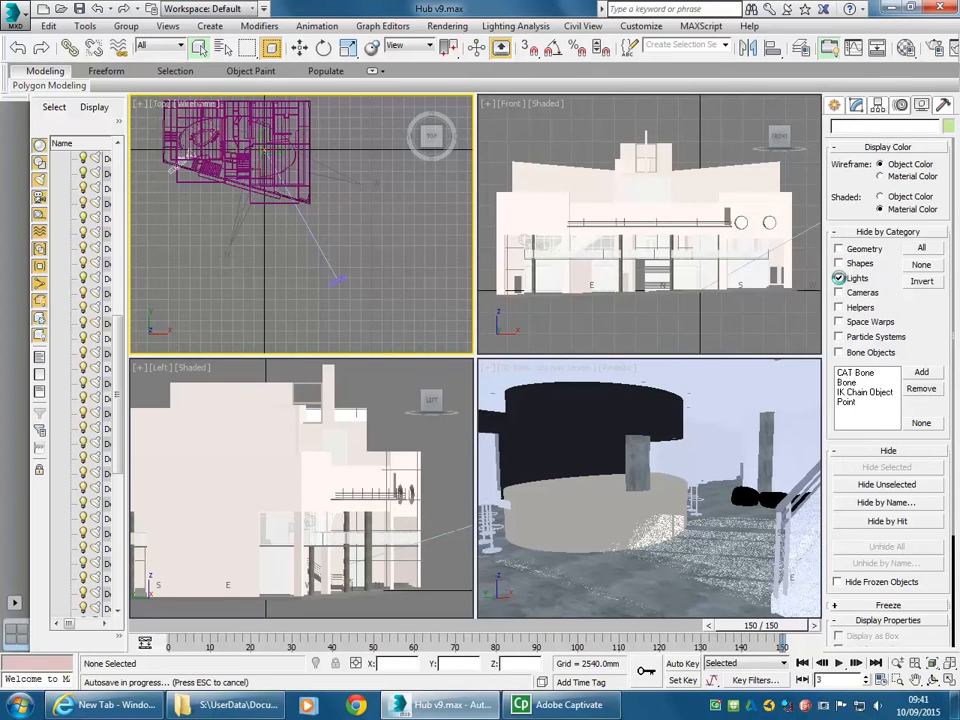
left_click(336, 282)
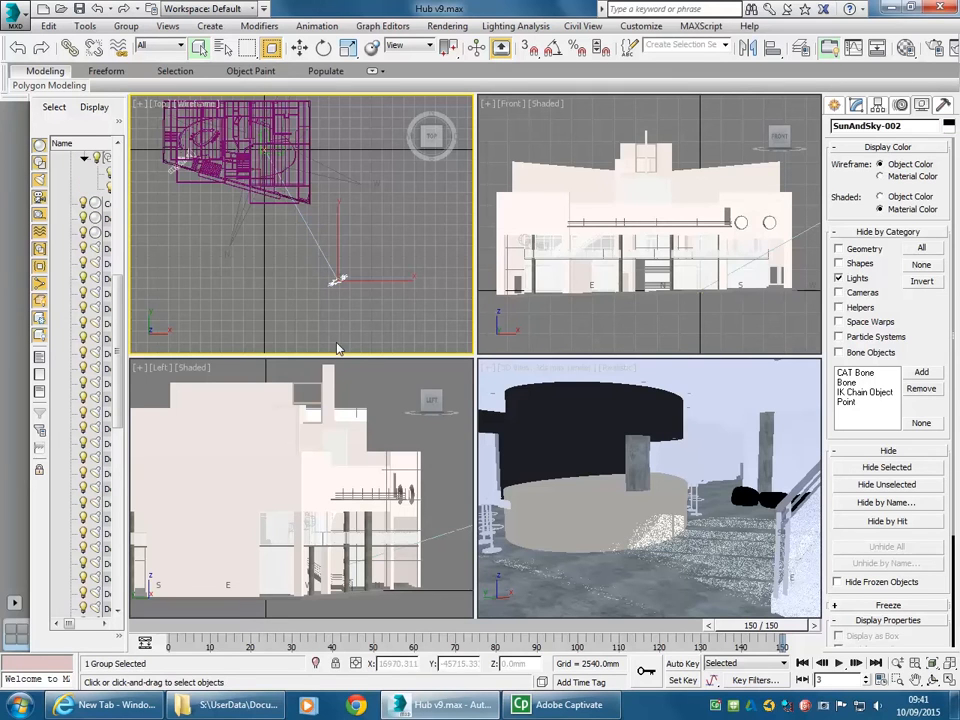
left_click(900, 107)
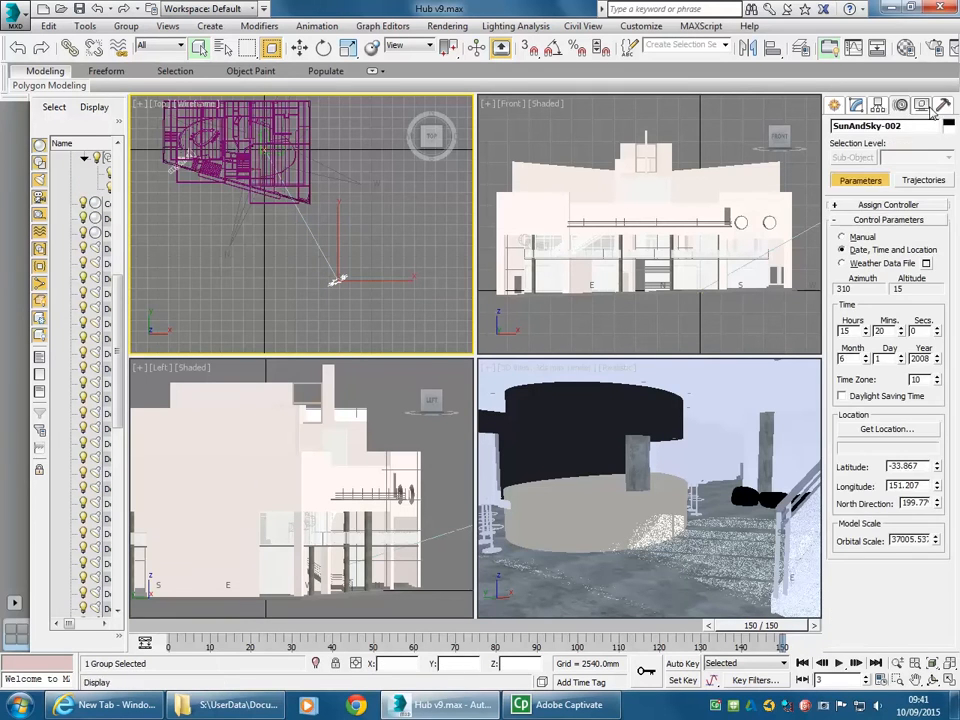
left_click(921, 105)
scroll(325, 290, "up", 4)
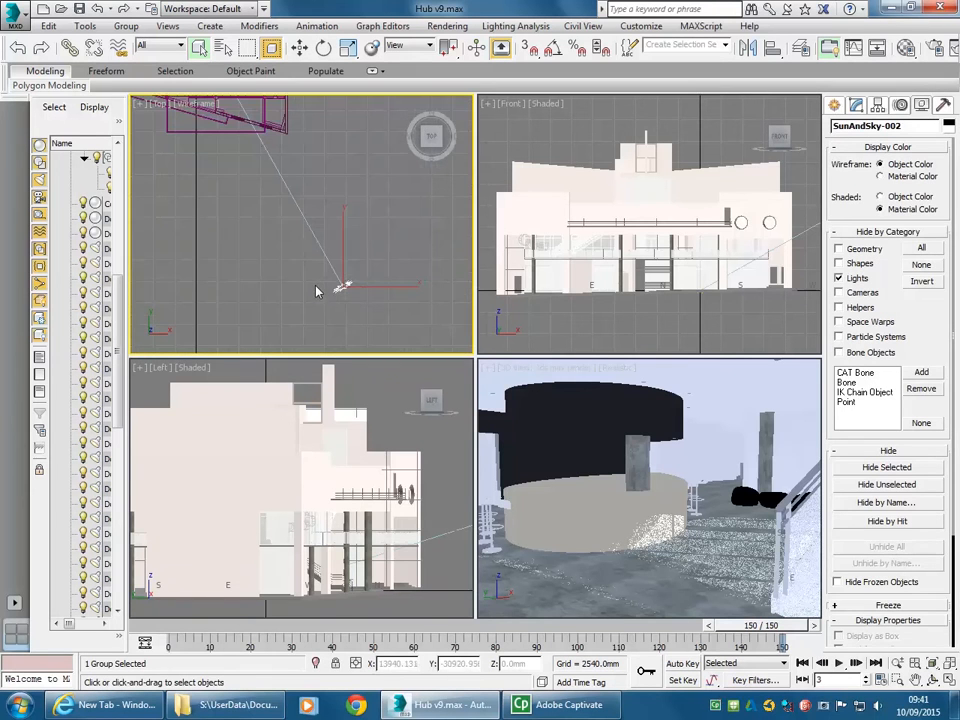
scroll(291, 270, "down", 3)
middle_click_drag(291, 270, 336, 306)
left_click(841, 280)
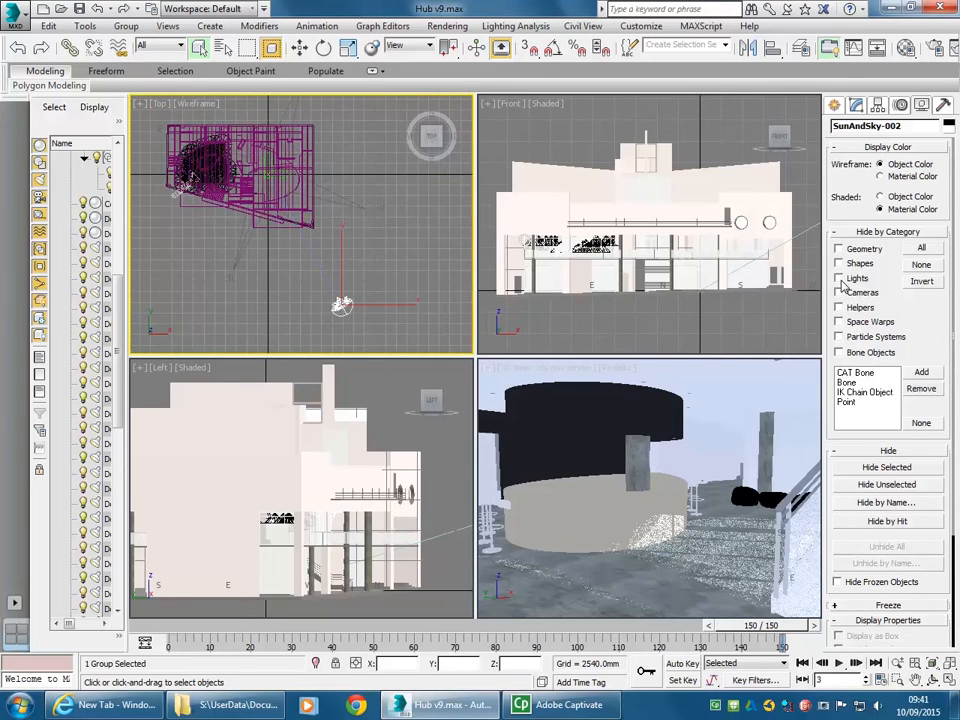
- Hide all lights by category and select the SunAndSky-002 daylight system in the Top viewport
middle_click_drag(314, 318, 277, 270)
scroll(213, 262, "down", 3)
middle_click_drag(217, 267, 267, 319)
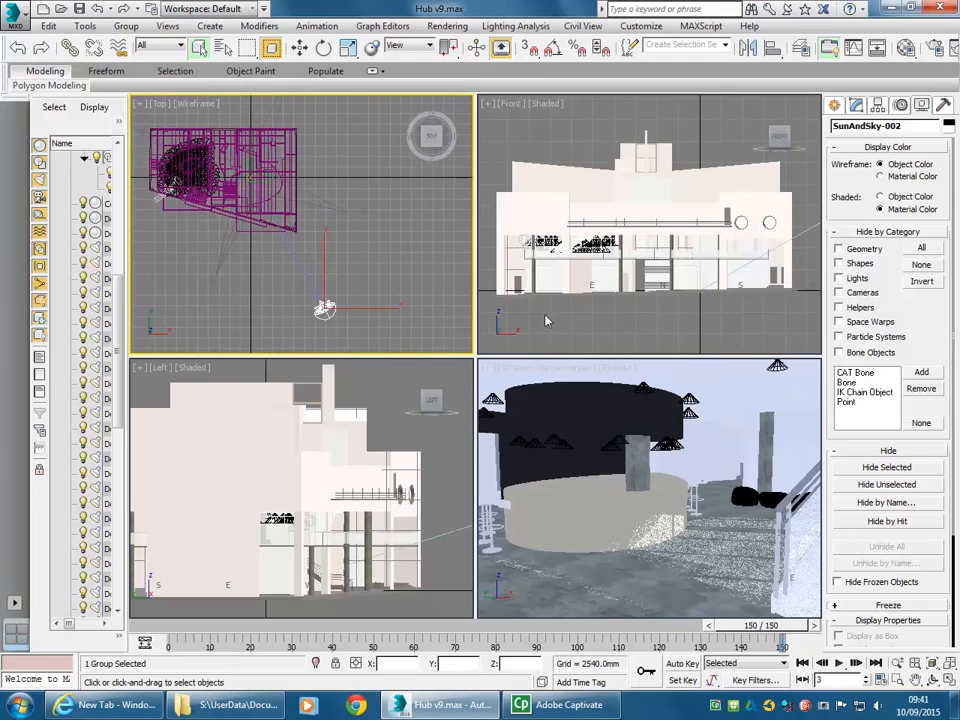
left_click(840, 278)
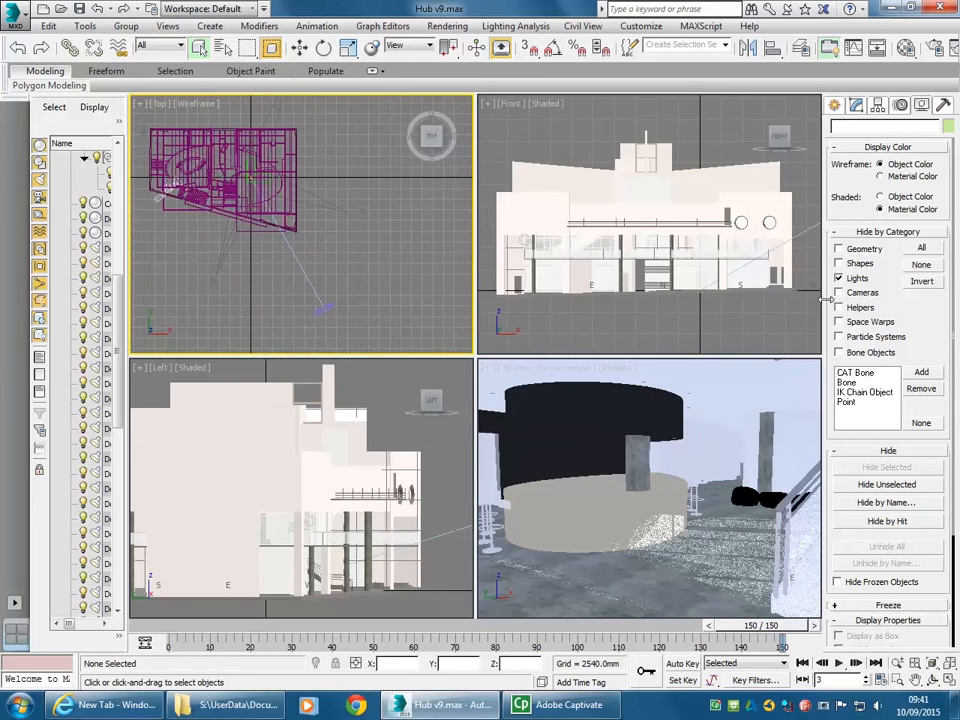
left_click(320, 310)
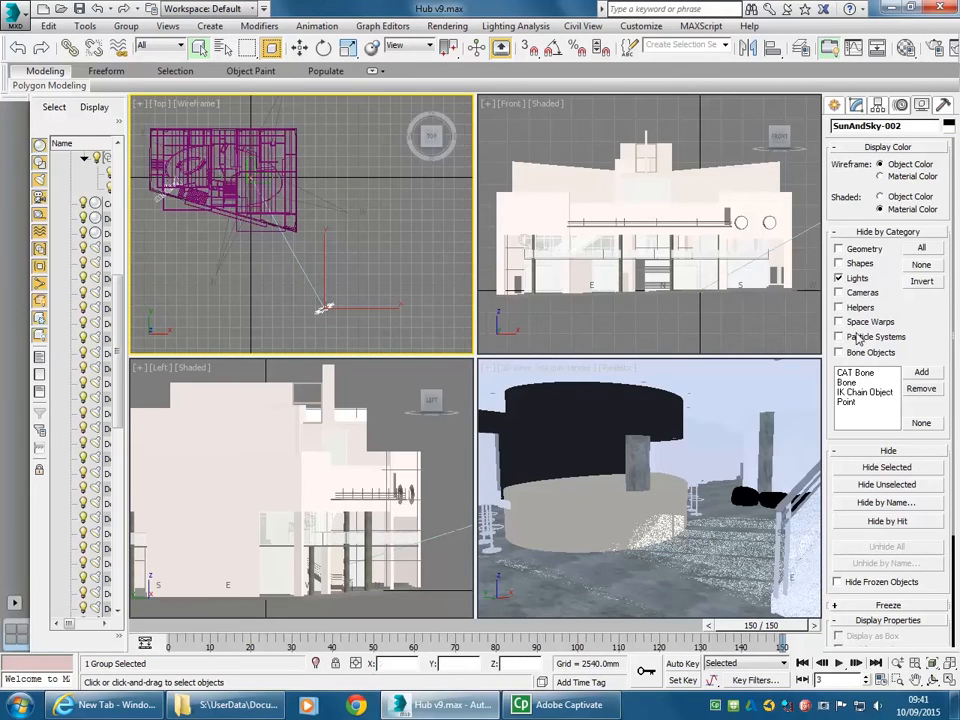
- Turn hiding of helpers on and back off, reselect SunAndSky-002 and open its motion parameters
left_click(839, 308)
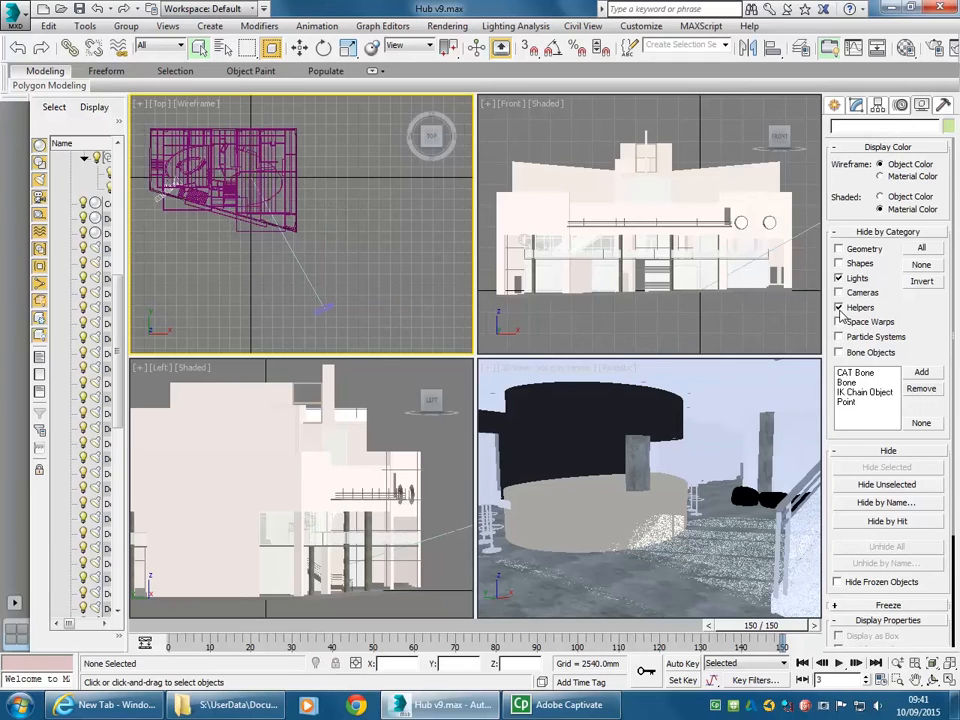
left_click(839, 308)
left_click(323, 308)
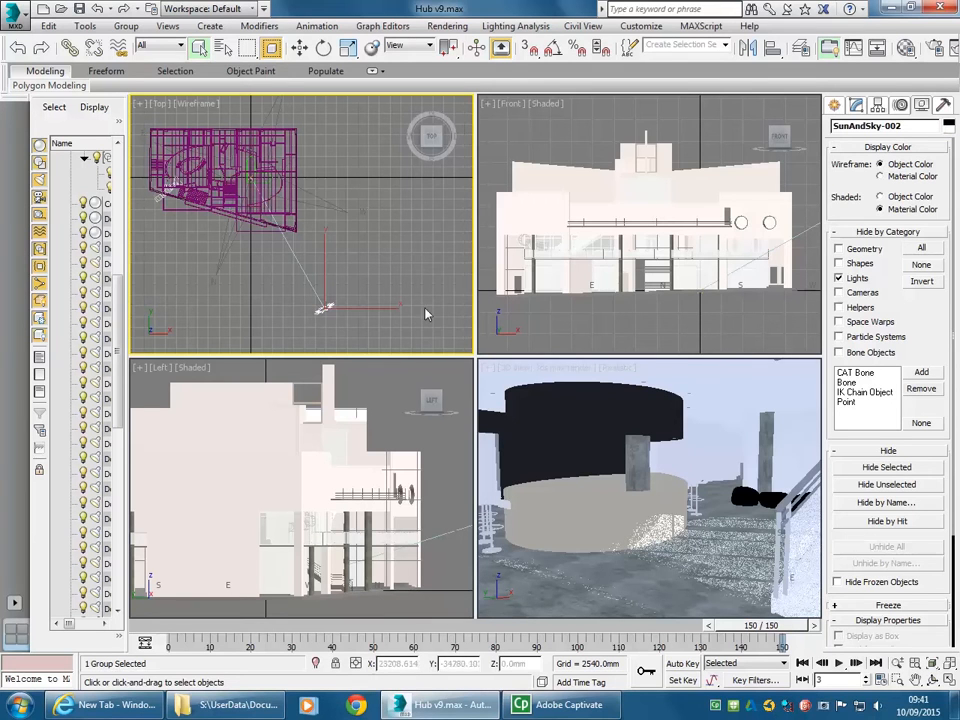
left_click(901, 106)
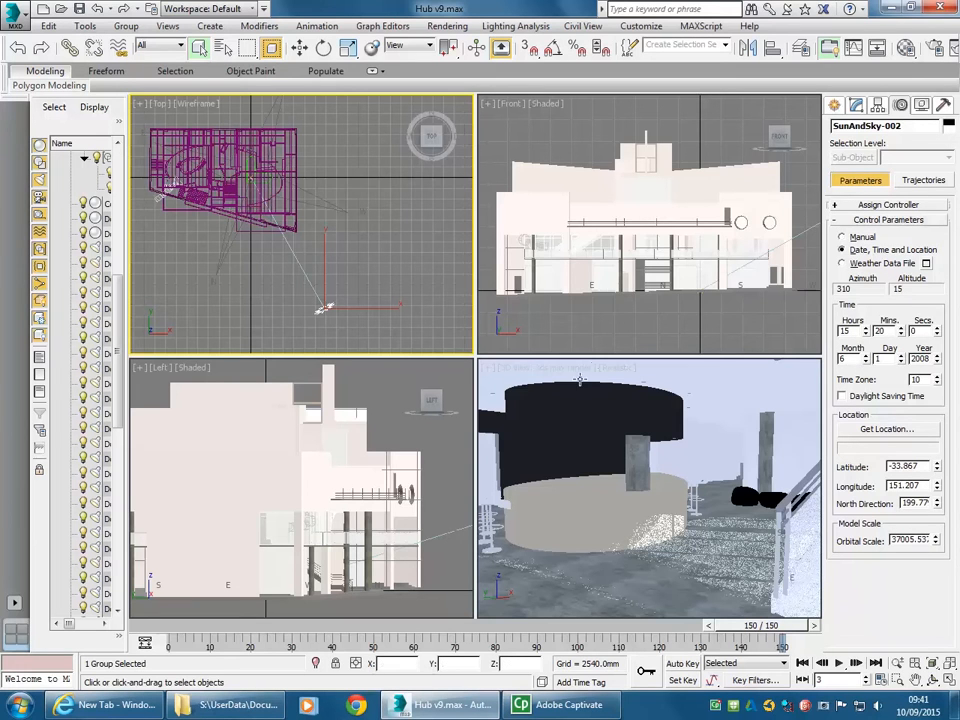
- Scrub the time slider back to frame 0 and forward to frame 150 to review the animation range
left_click(497, 628)
left_click_drag(497, 628, 197, 618)
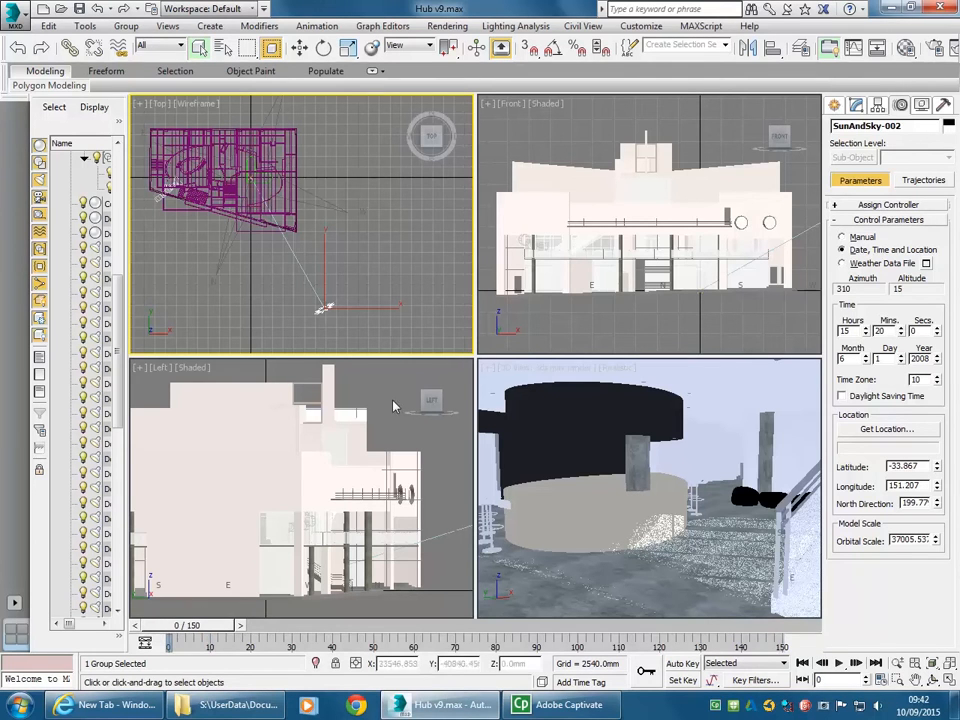
mouse_move(195, 626)
left_mouse_down()
mouse_move(806, 628)
mouse_move(798, 632)
left_mouse_up()
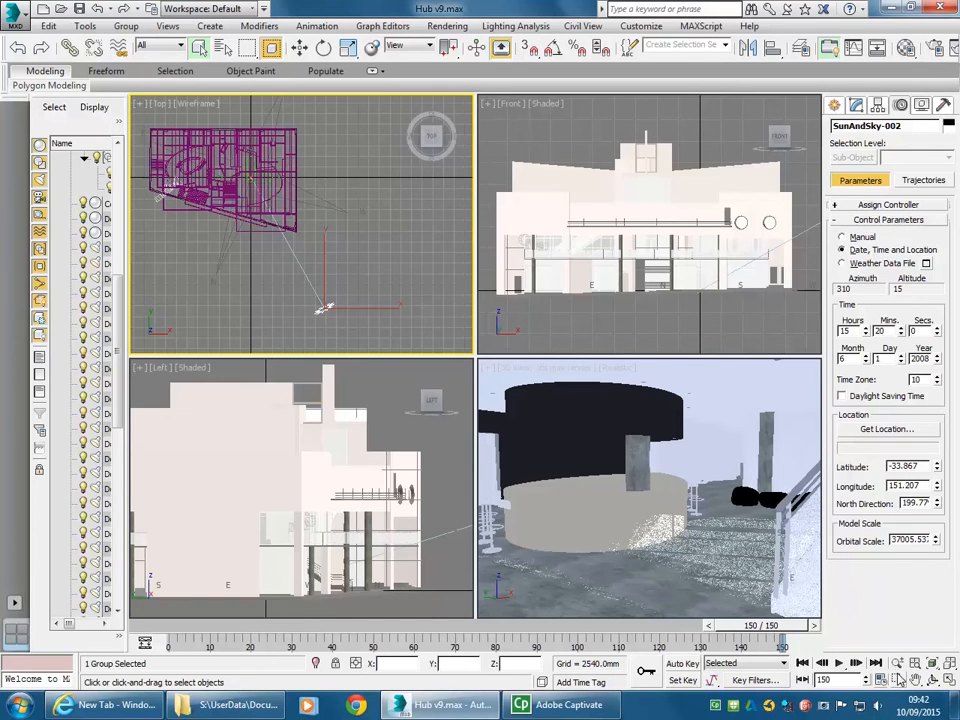
- Set the animation's end time to 300 frames in the Time Configuration
left_click(882, 680)
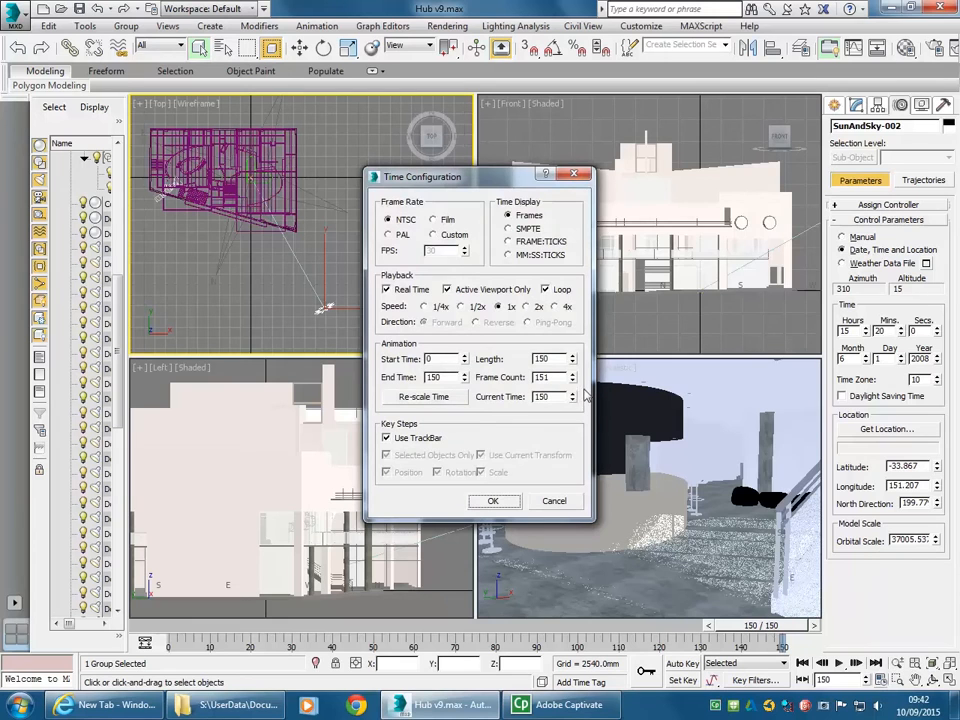
left_click_drag(452, 377, 408, 378)
type("300")
left_click(492, 500)
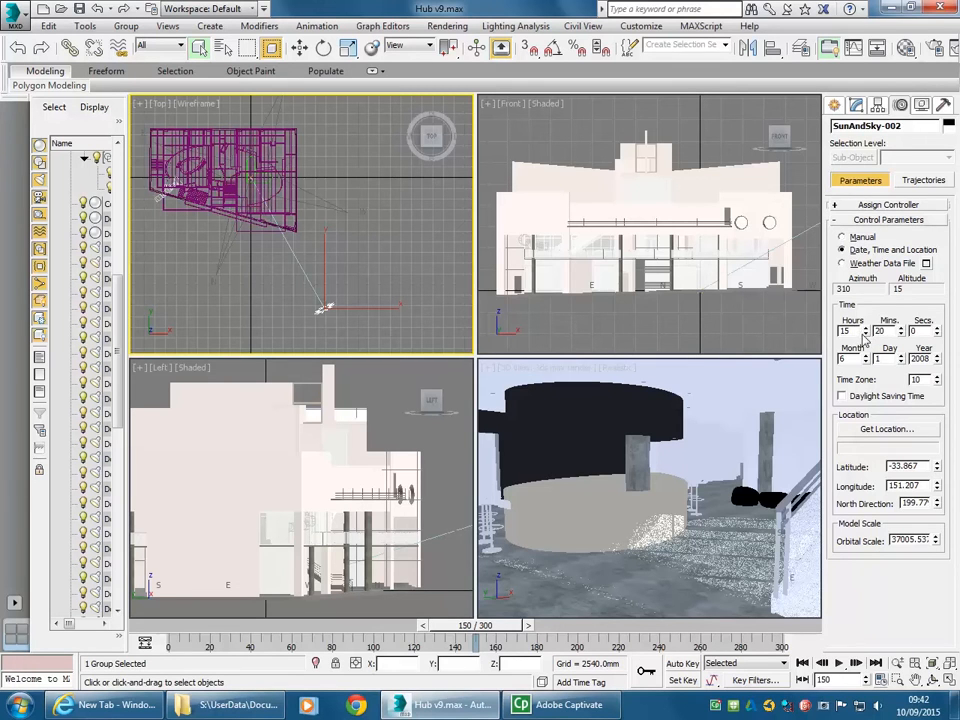
- Set the SunAndSky-002 daylight time to 7 hours and 0 minutes
right_click(901, 331)
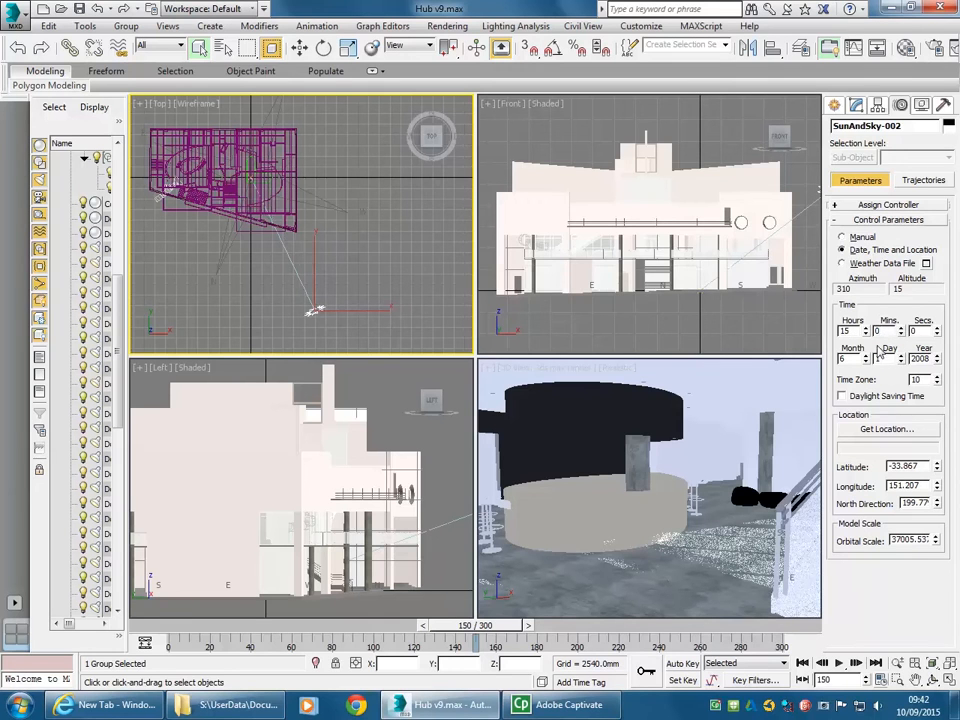
left_click(866, 335)
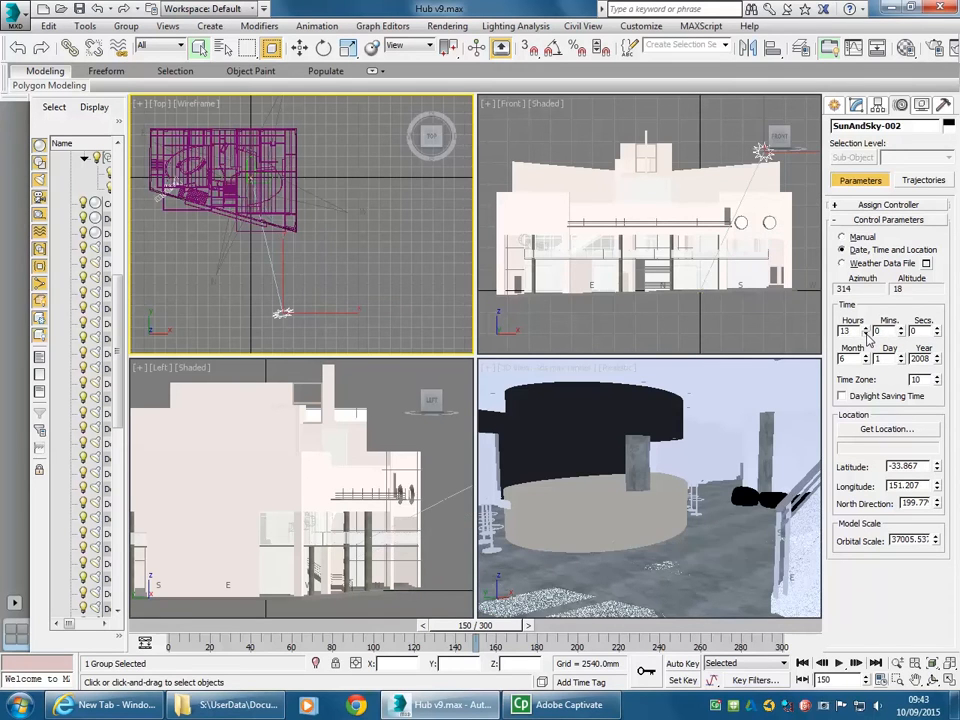
left_click(866, 335)
left_click(866, 335)
left_click(866, 335)
left_click(866, 335)
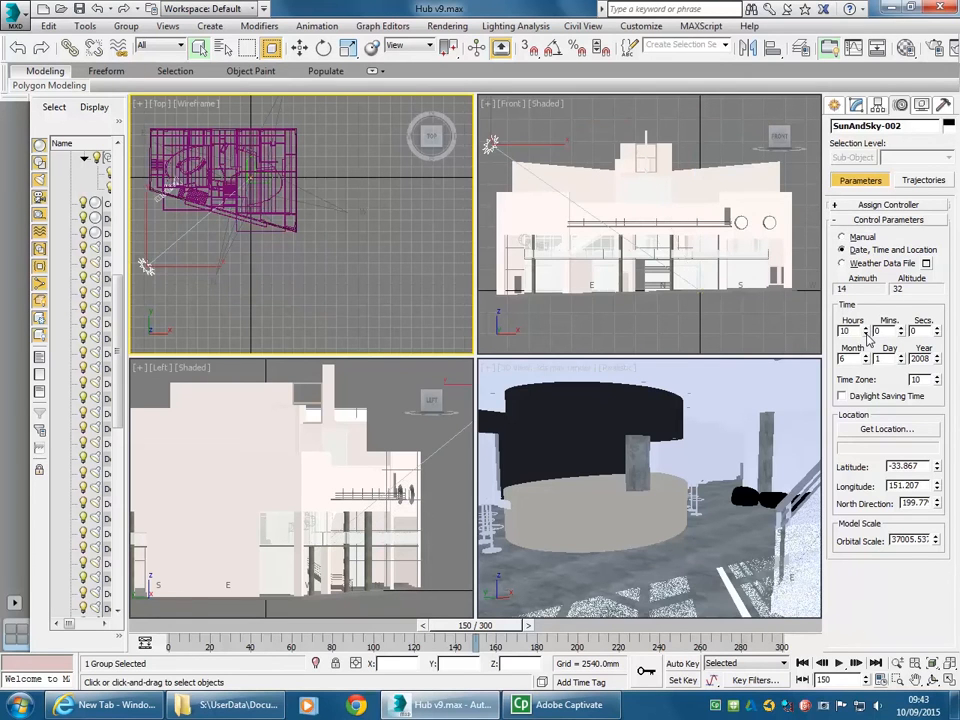
left_click(866, 335)
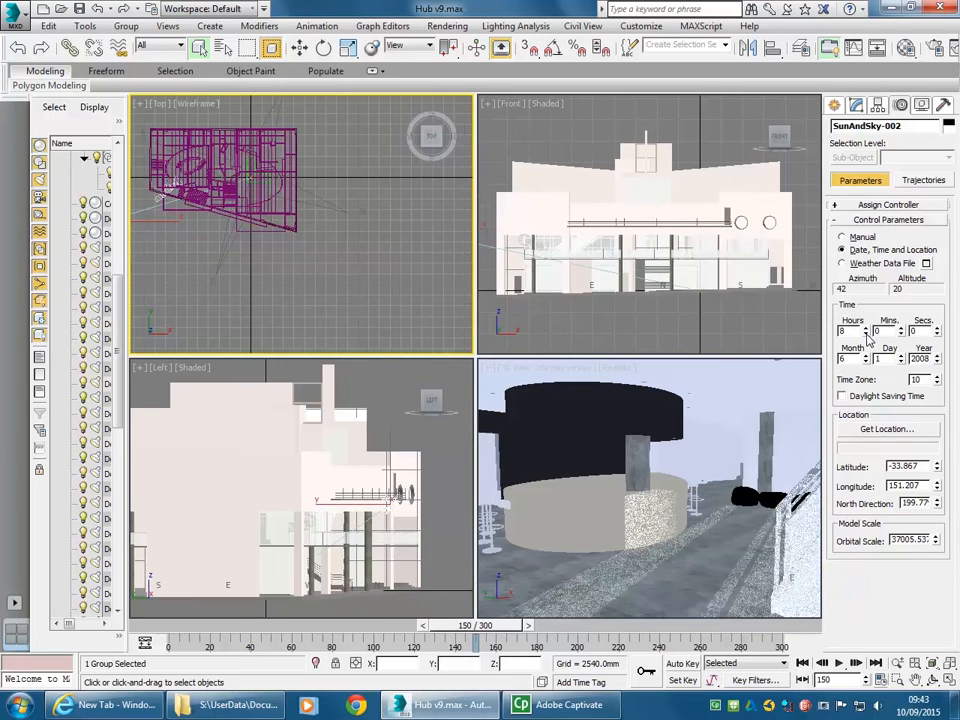
left_click(866, 335)
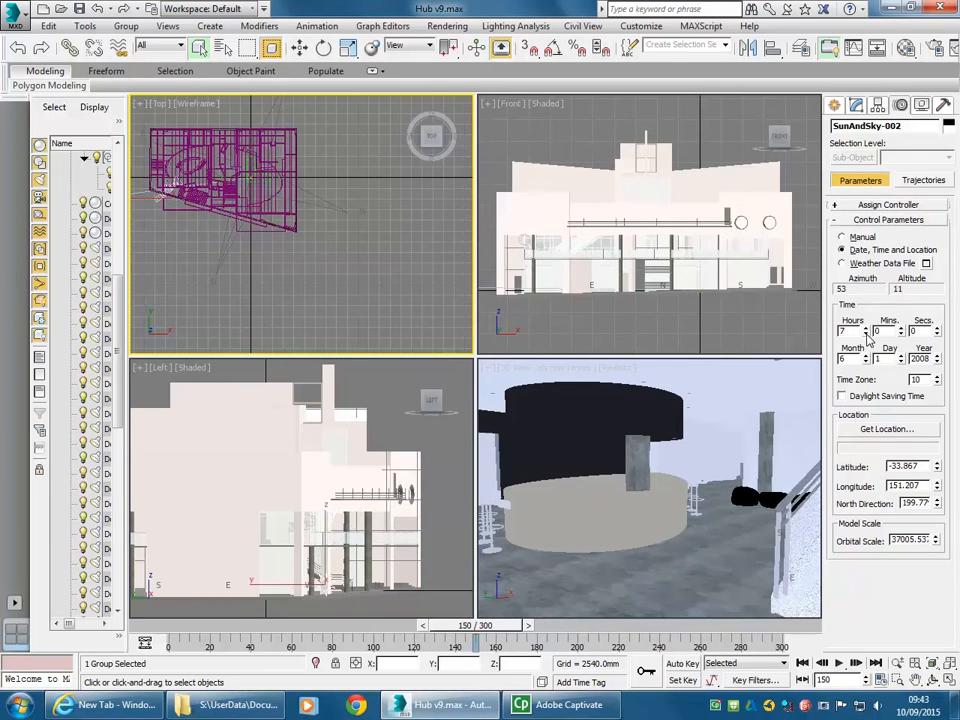
- Try the daylight time at 8 and 9 hours to compare the sunlight, and return it to 7 hours
left_click(866, 330)
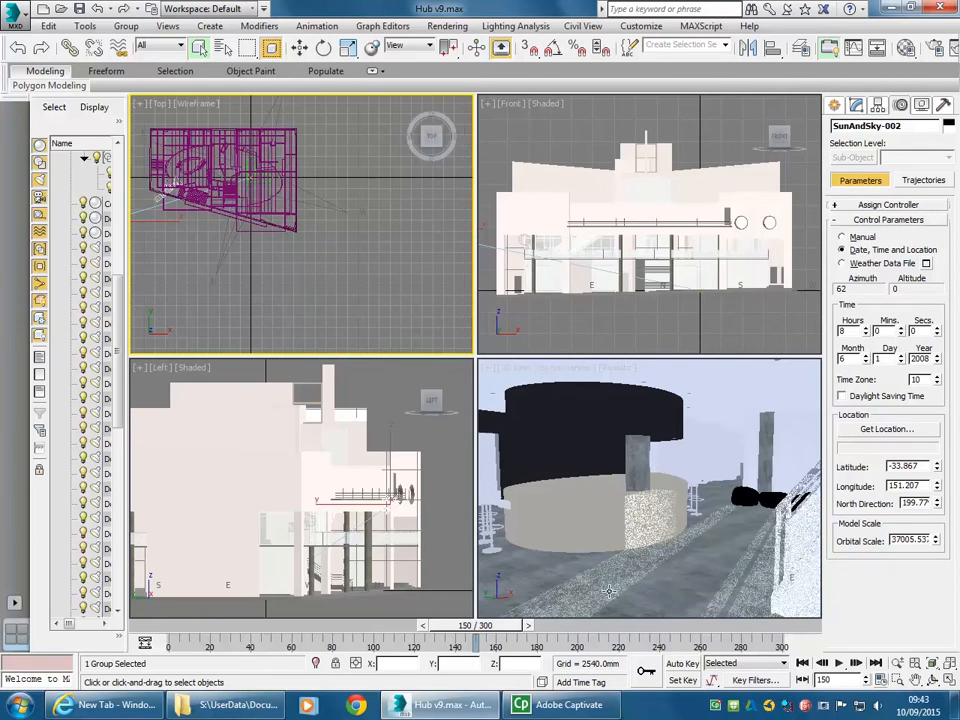
left_click(866, 335)
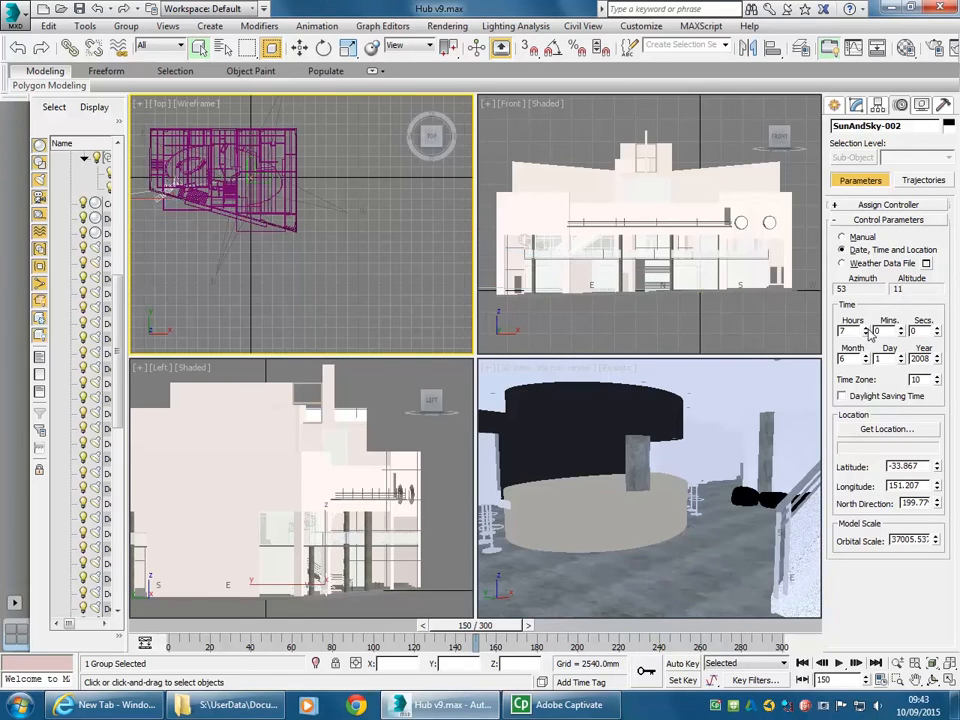
left_click(866, 329)
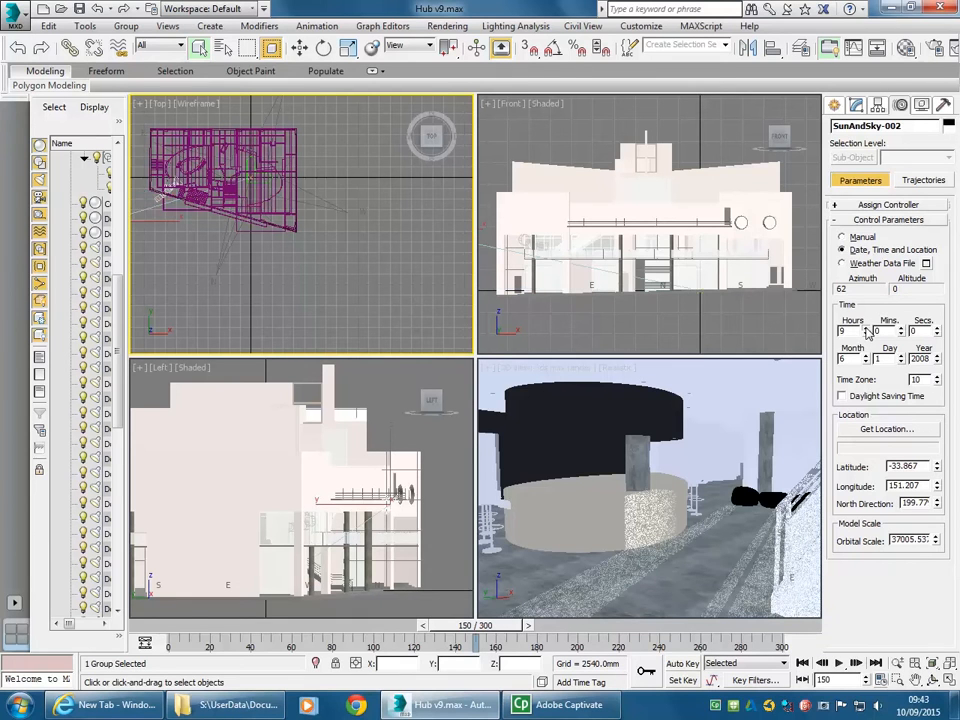
left_click(866, 335)
left_click(866, 335)
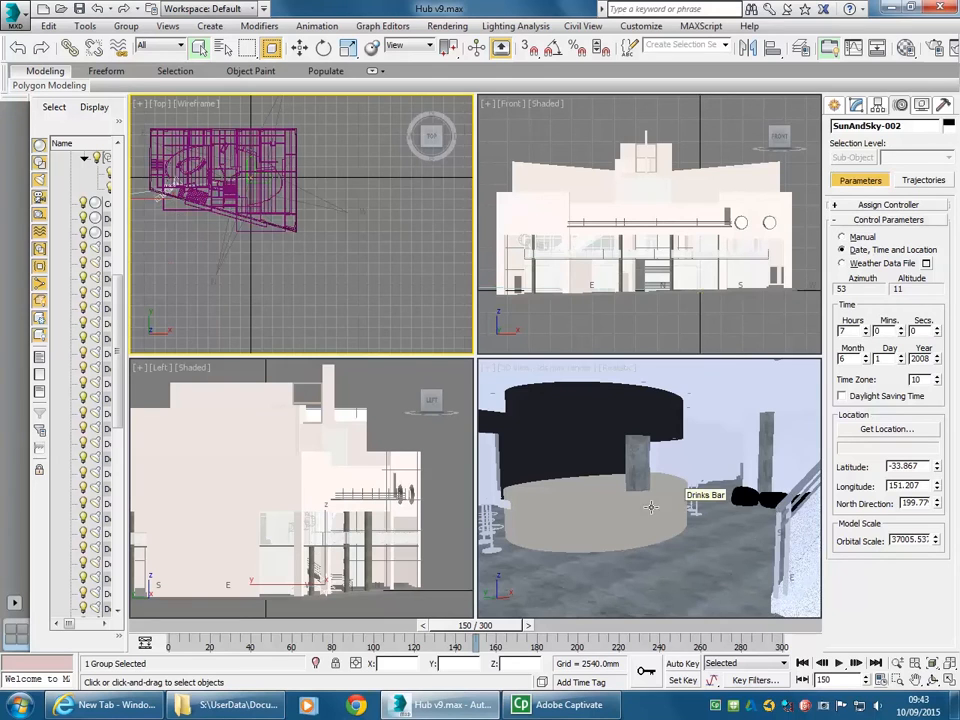
- Activate the 3D view, turn on Auto Key at frame 150 and set the daylight time to 8 hours
right_click(685, 505)
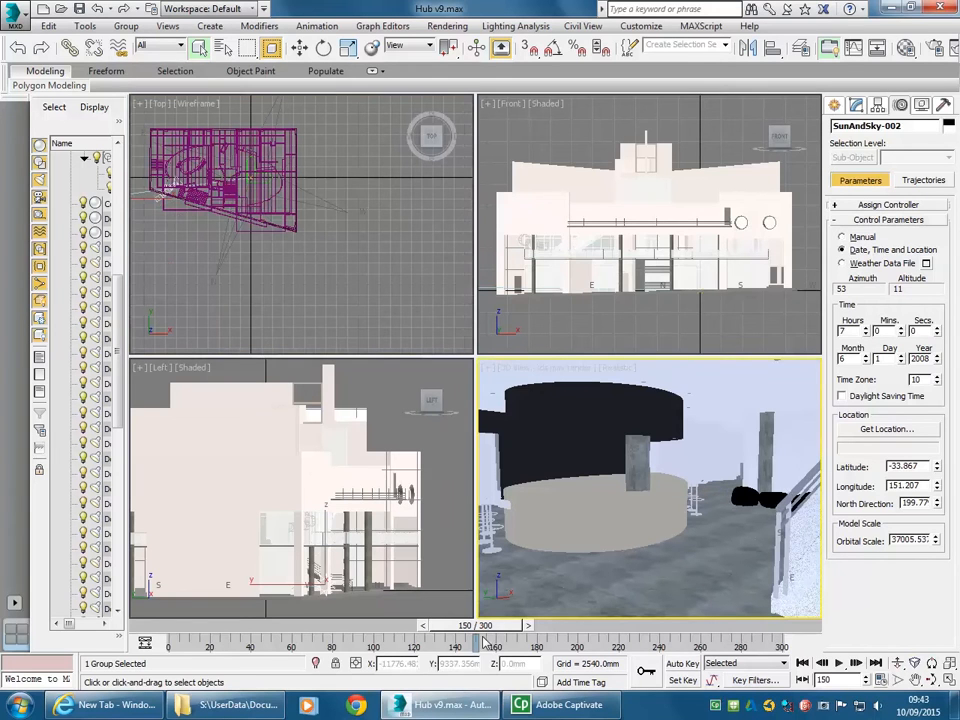
left_click(692, 664)
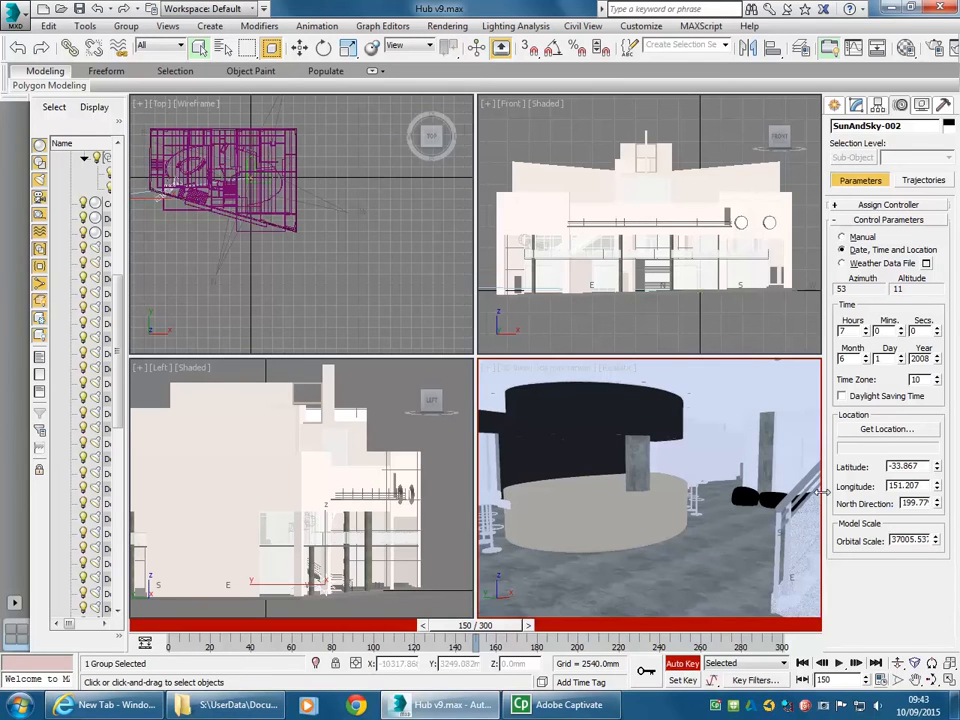
left_click(866, 329)
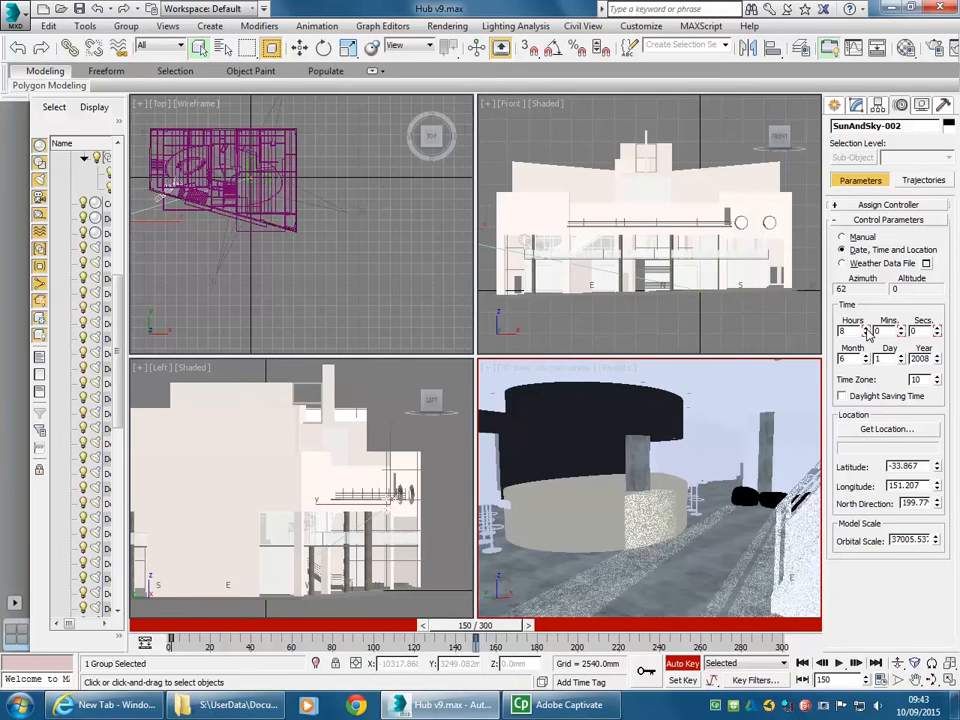
- Set SunAndSky-002's daylight time to 17 hours at frame 150 and turn off Auto Key
left_click(866, 329)
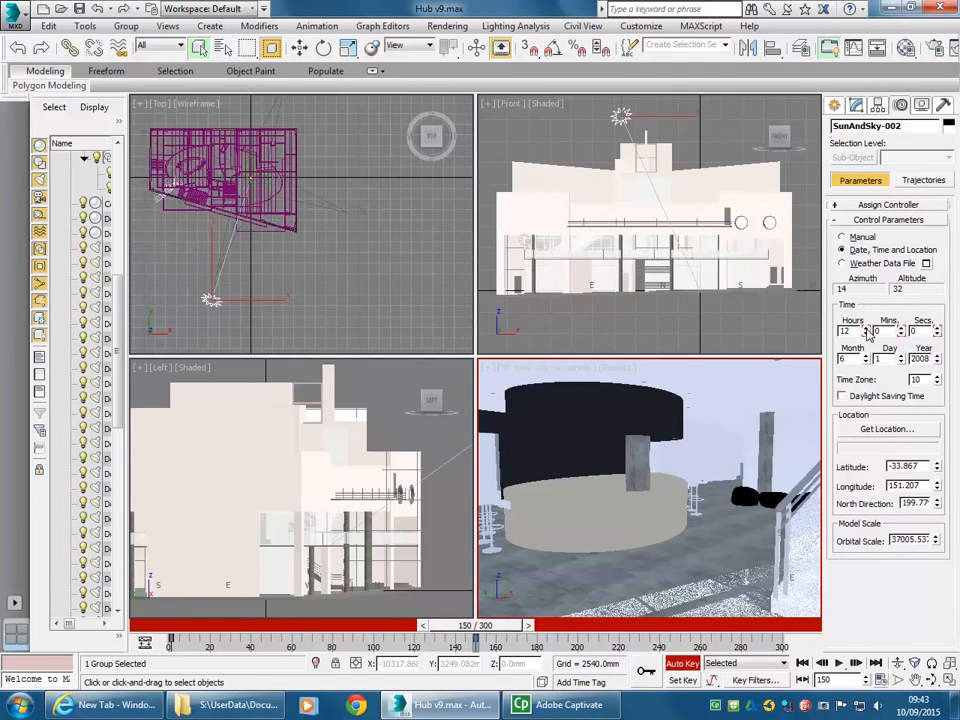
left_click(866, 329)
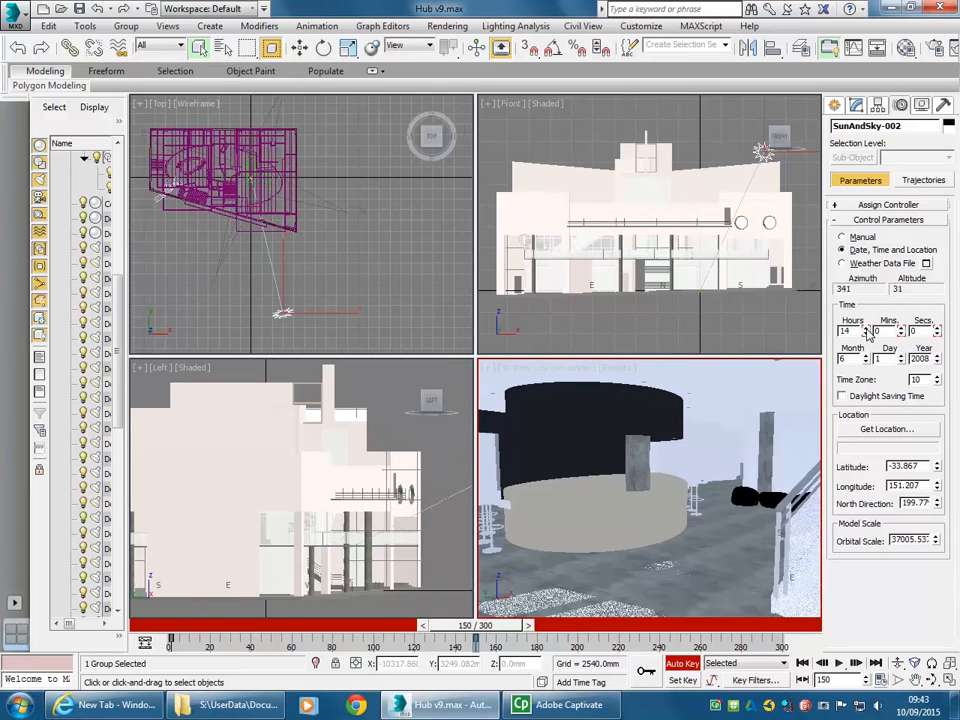
left_click(866, 329)
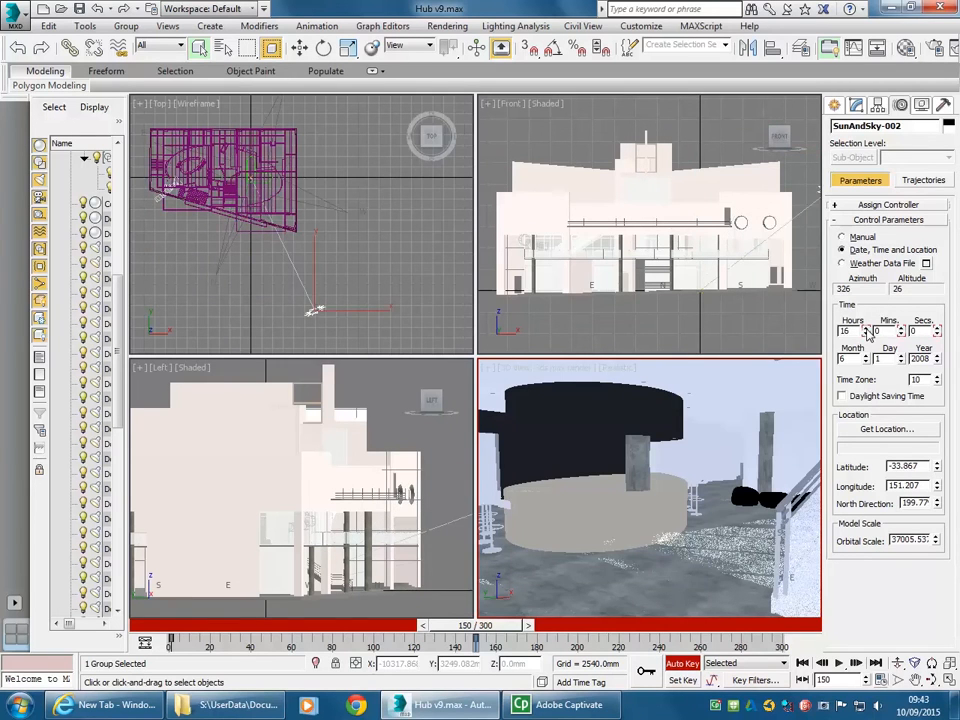
left_click(866, 329)
left_click(866, 329)
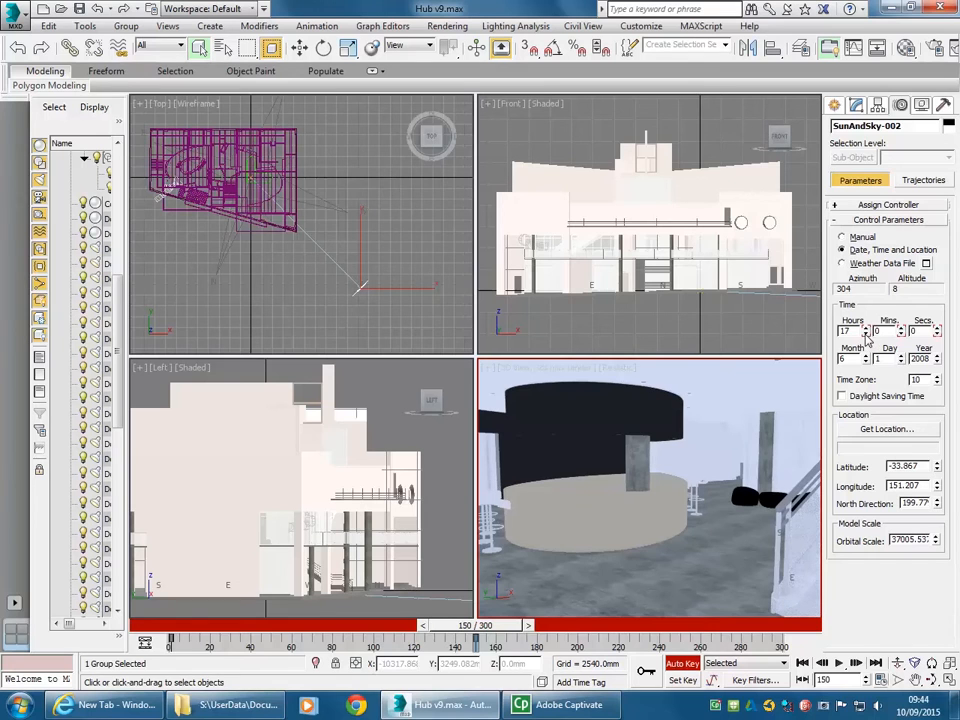
left_click(866, 335)
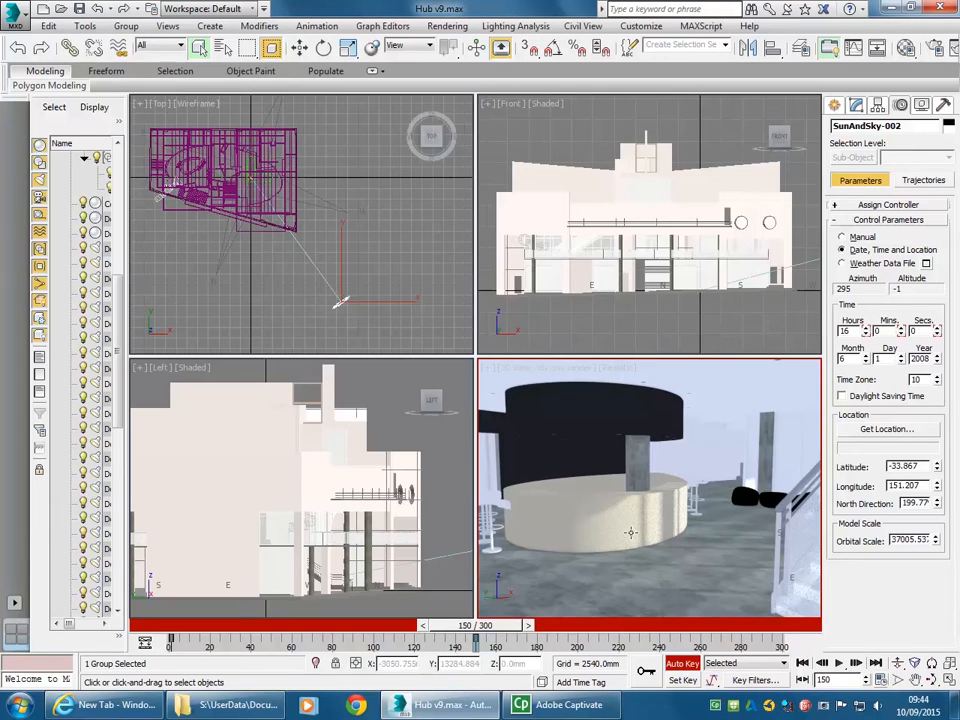
left_click(866, 328)
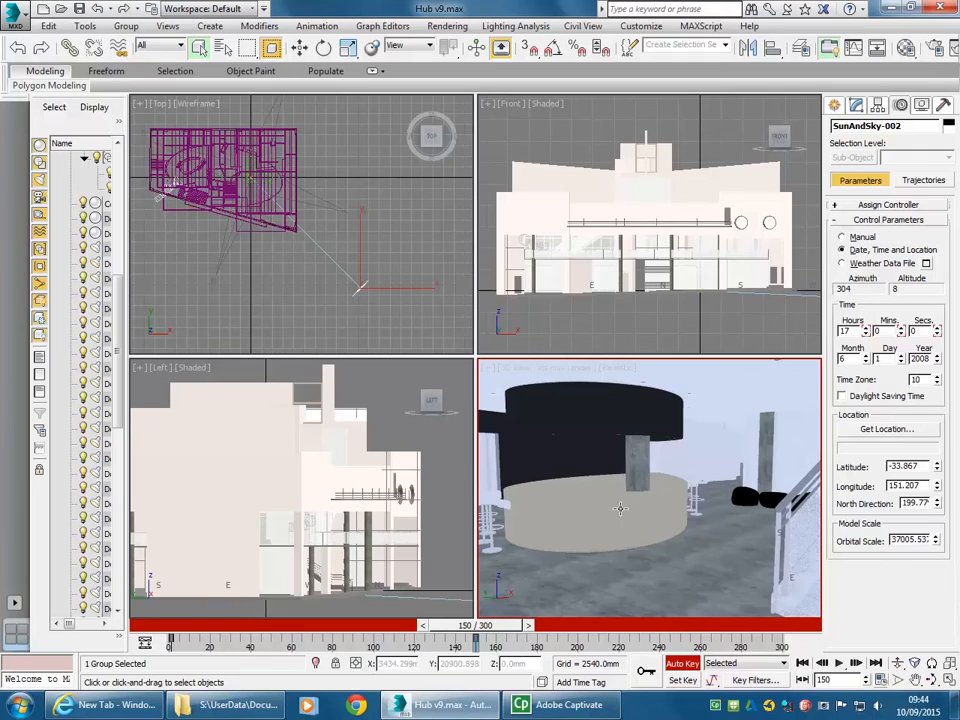
left_click(683, 664)
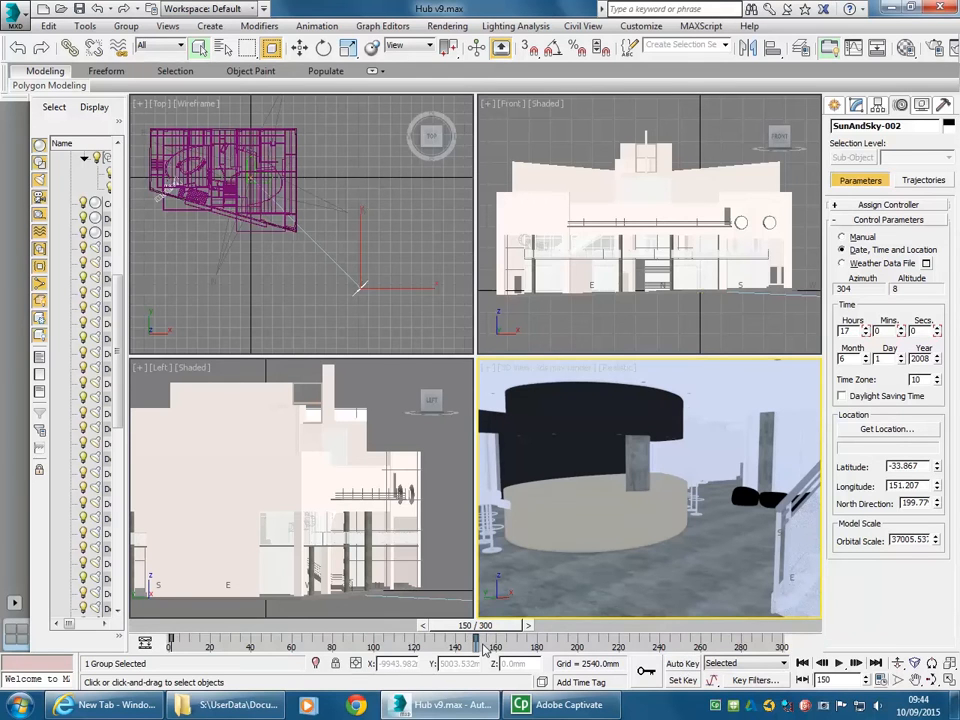
- Move the daylight animation's end key from frame 150 to frame 300 and its start key to about frame 150
left_click_drag(475, 640, 783, 637)
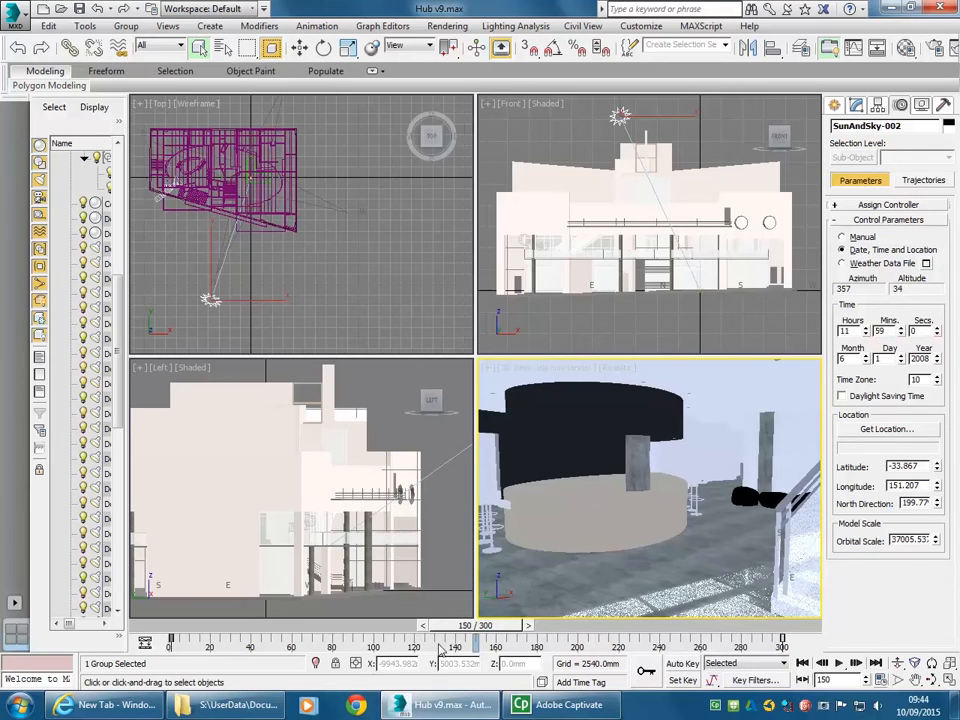
left_click_drag(170, 640, 479, 640)
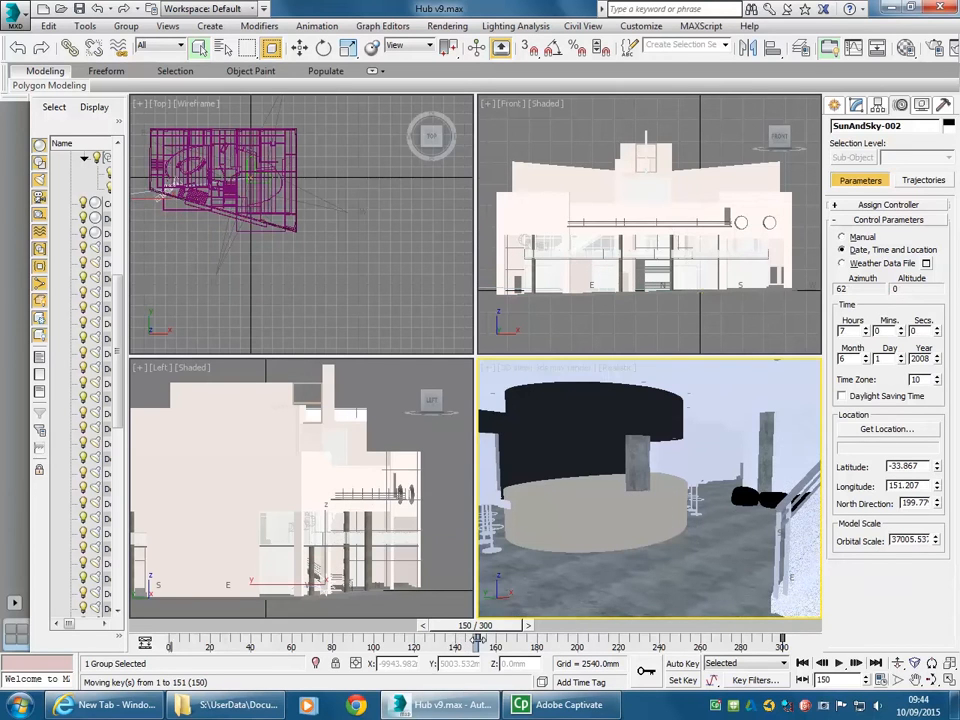
left_click_drag(479, 640, 476, 643)
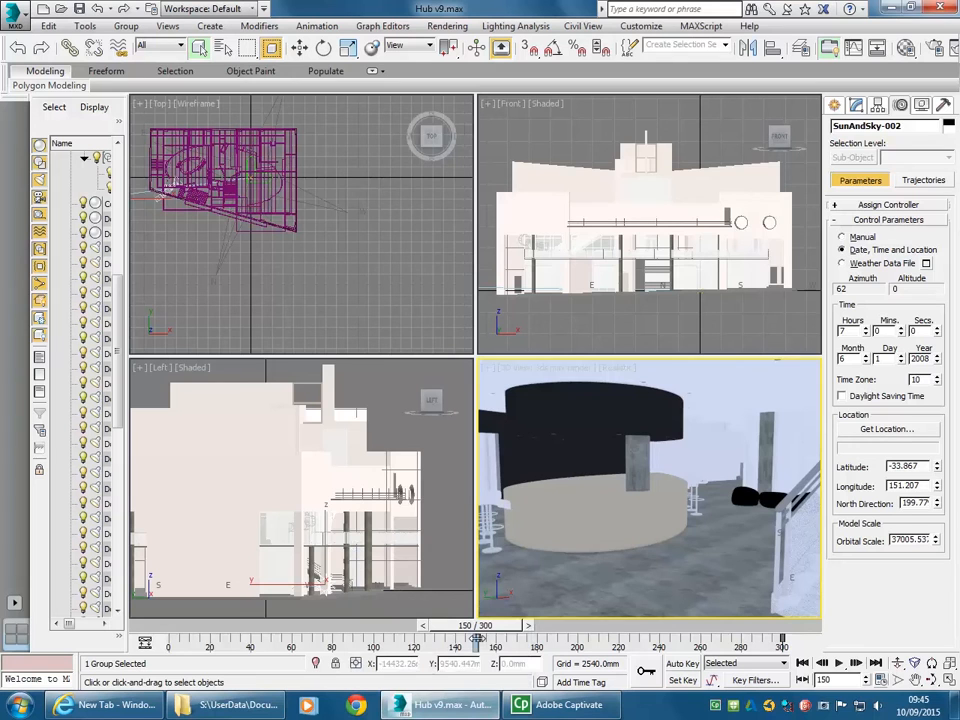
left_click_drag(478, 639, 478, 640)
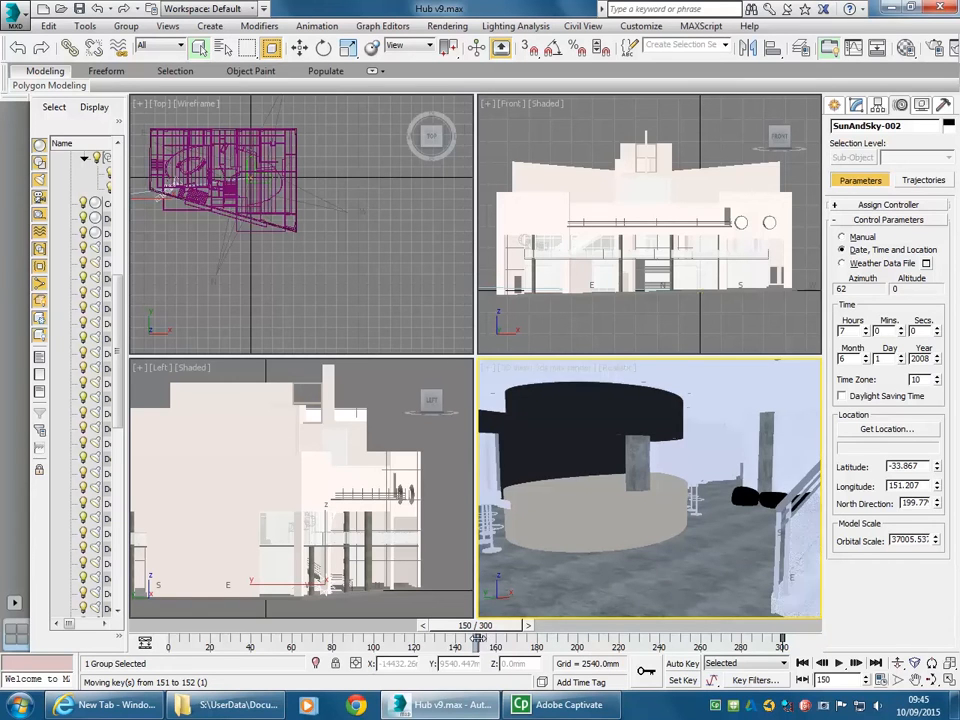
mouse_move(476, 638)
left_mouse_down()
mouse_move(464, 638)
mouse_move(479, 638)
left_mouse_up()
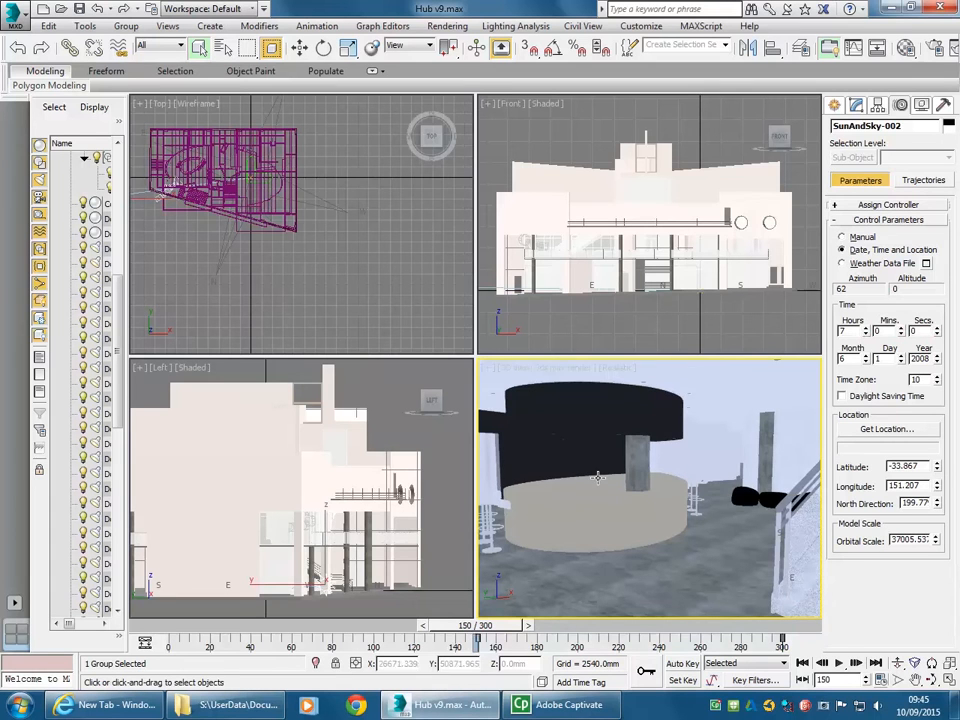
- Start a preview animation of the 3D view with a custom range from frame 150 to 300
left_click(90, 29)
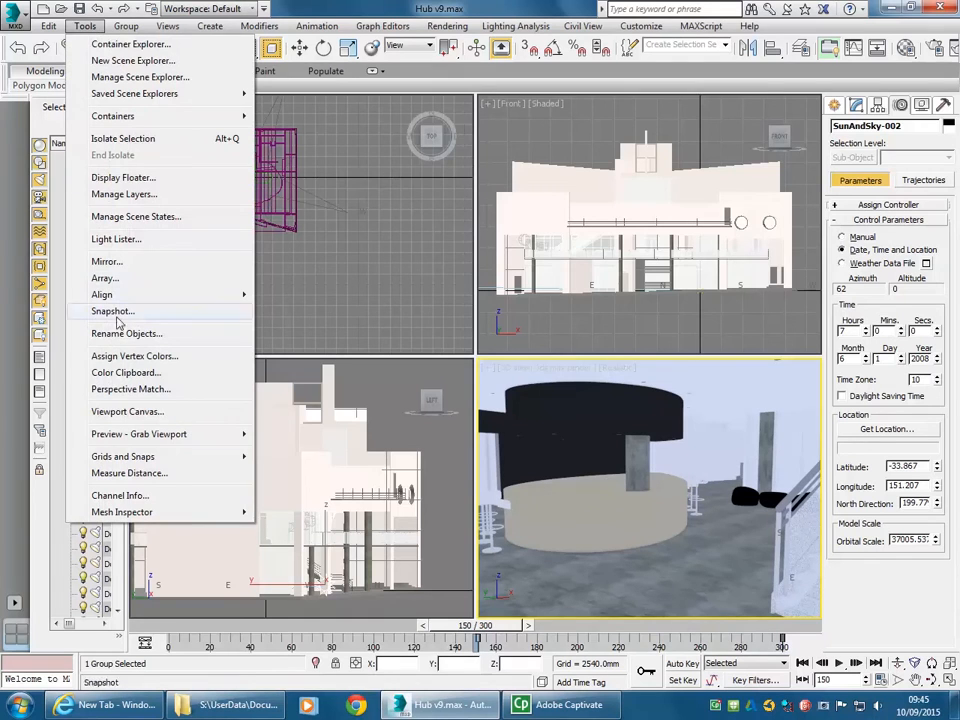
mouse_move(135, 435)
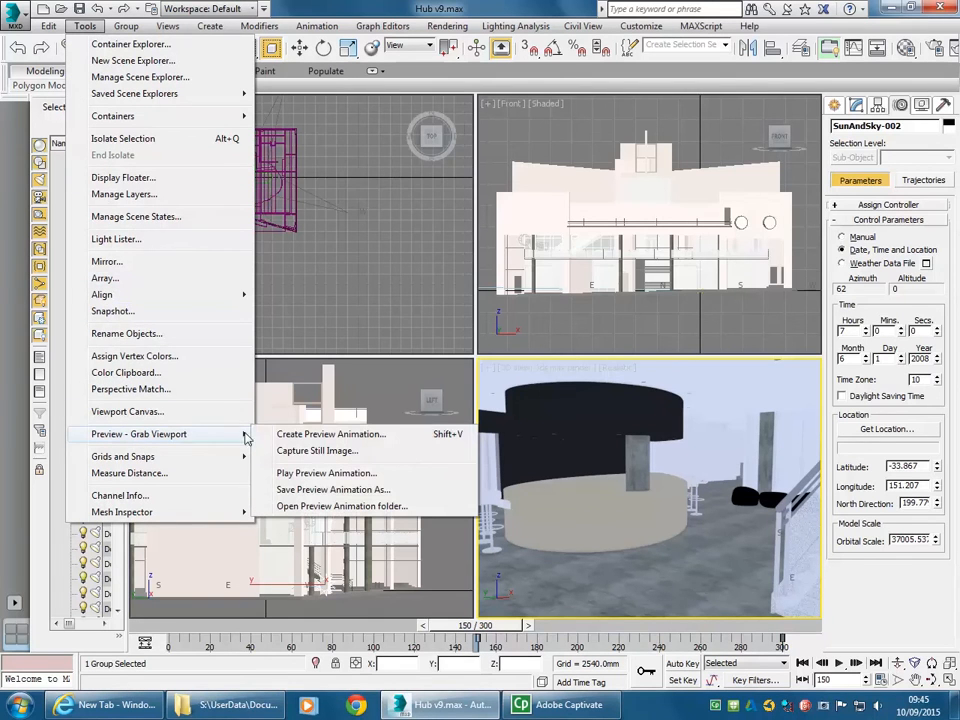
left_click(317, 436)
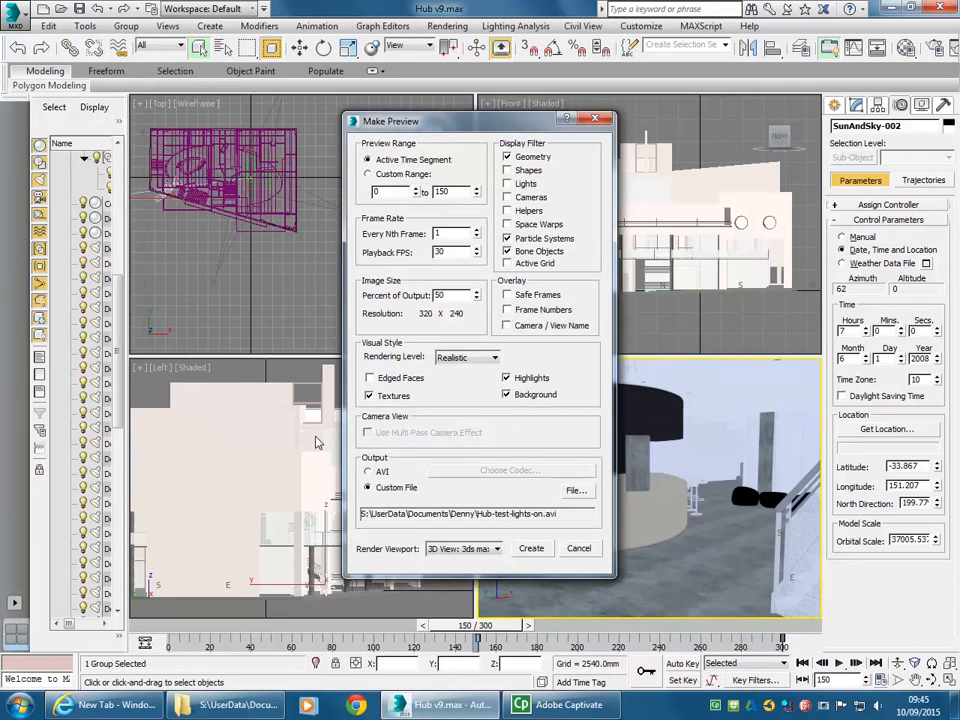
left_click(369, 175)
type("150")
left_click_drag(476, 188, 498, 697)
- Set the preview's output file to Hub-test-moving-sun.avi in the Denny folder and create the preview
left_click(574, 490)
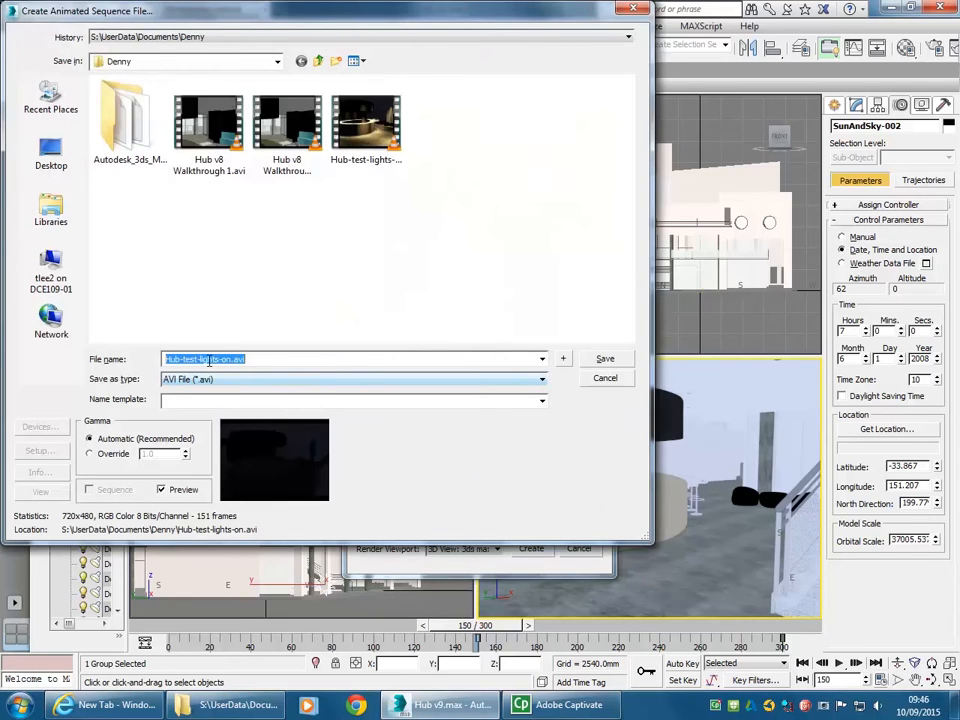
left_click(232, 359)
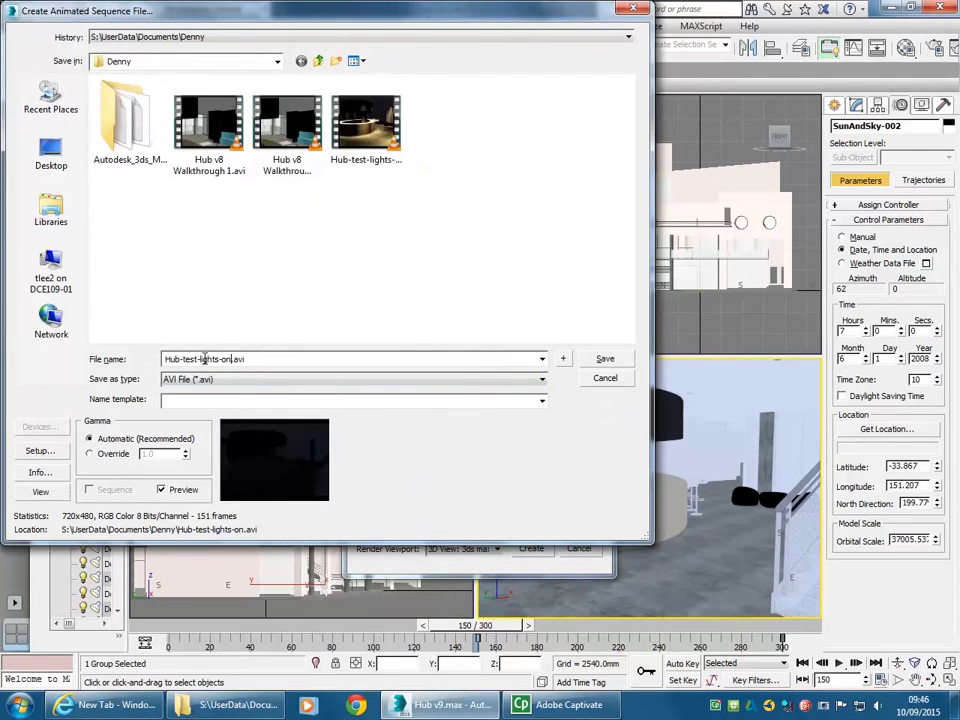
left_click_drag(200, 359, 231, 359)
type("moving-sun")
left_click(291, 358)
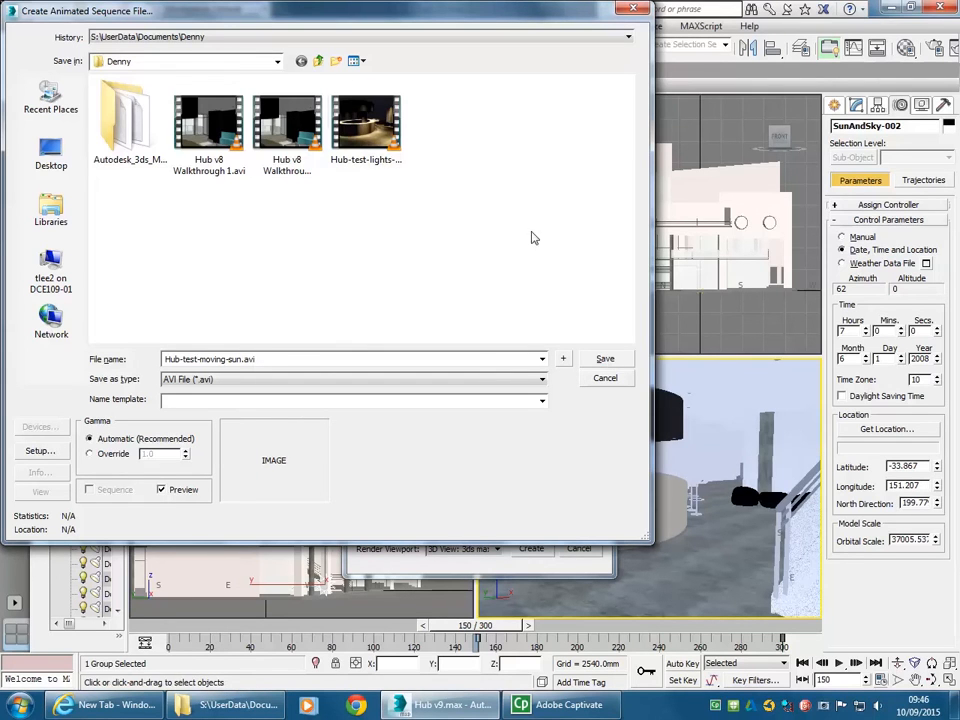
left_click(605, 360)
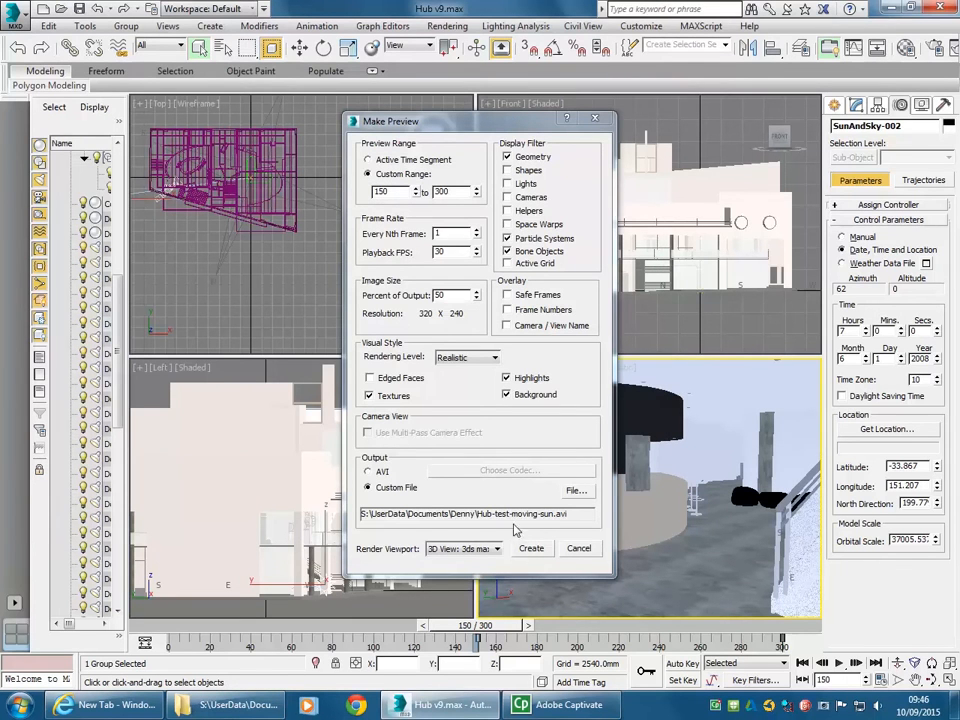
left_click(531, 549)
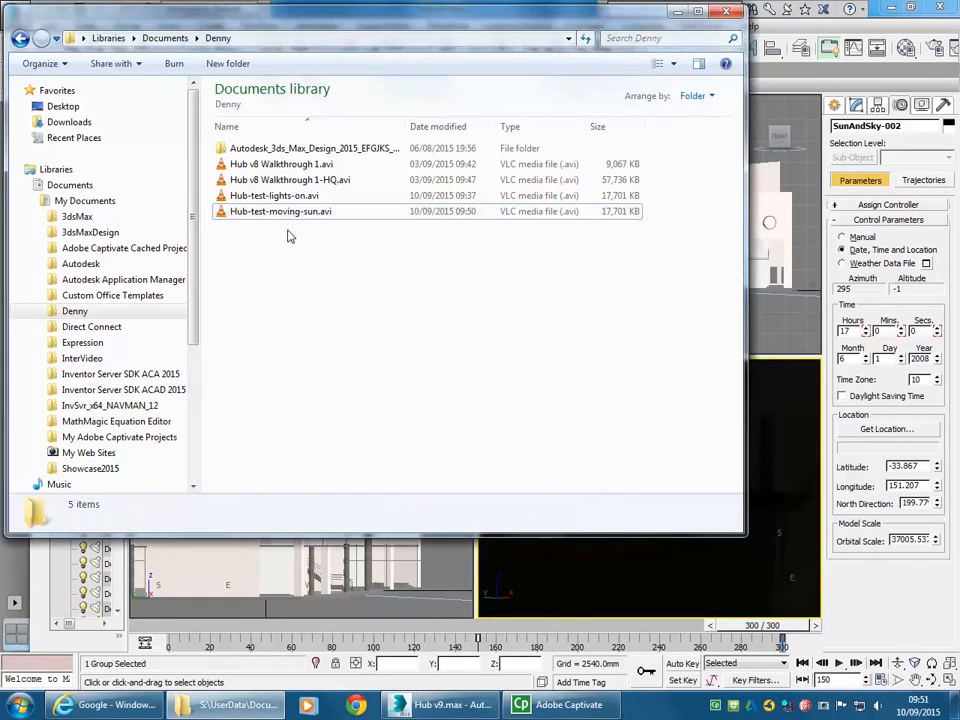
- Play Hub-test-moving-sun.avi from the Denny folder in VLC media player, viewing it full screen and returning to the window
left_click(270, 216)
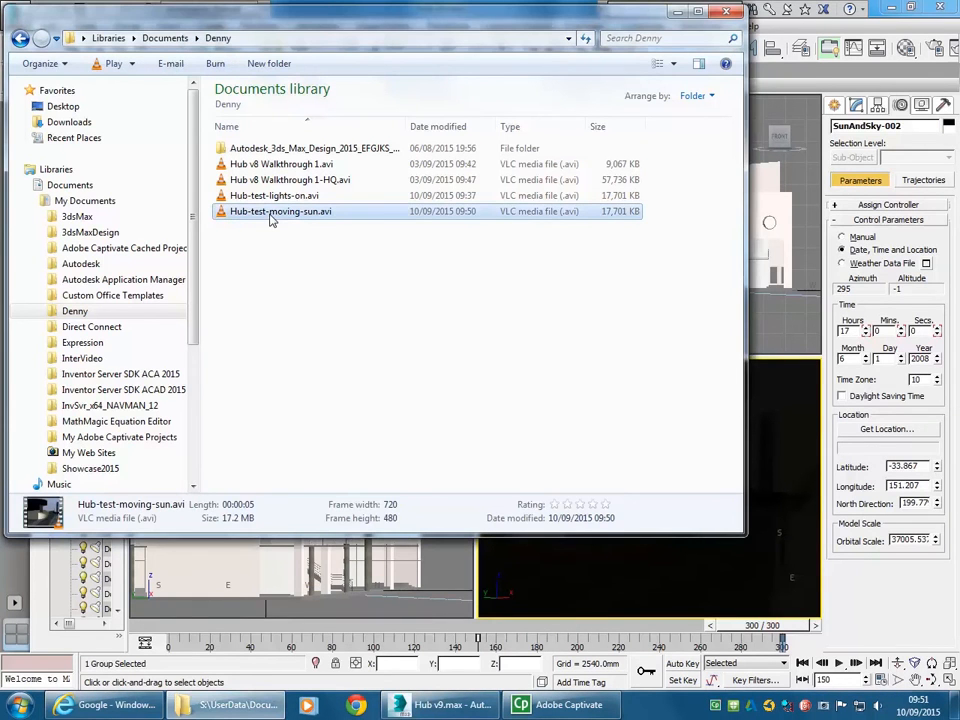
double_click(272, 213)
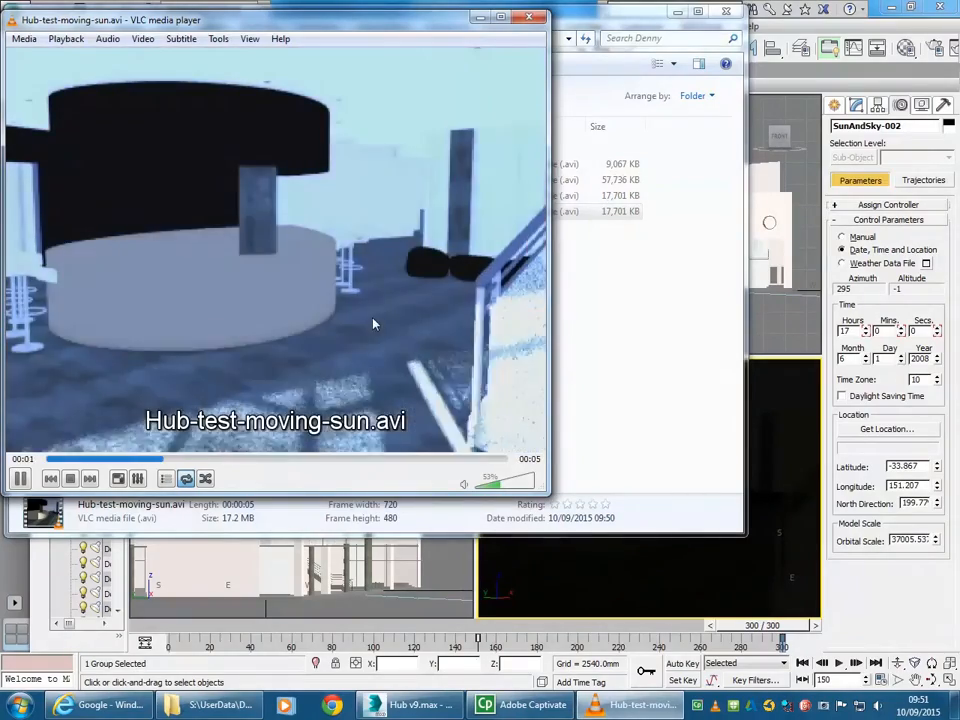
double_click(321, 274)
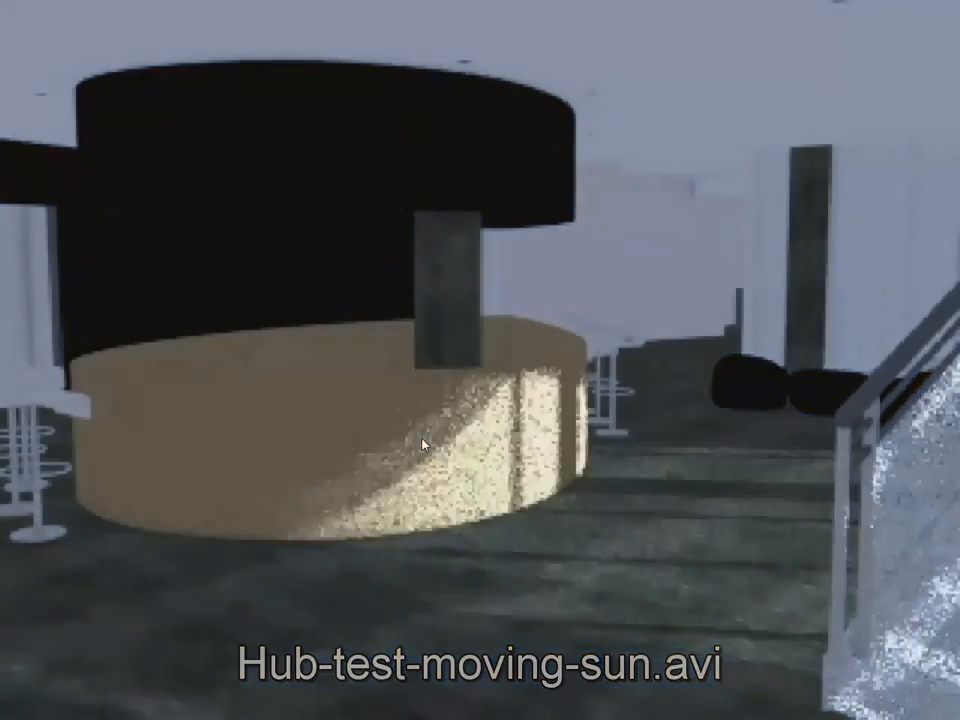
right_click(354, 296)
left_click(354, 298)
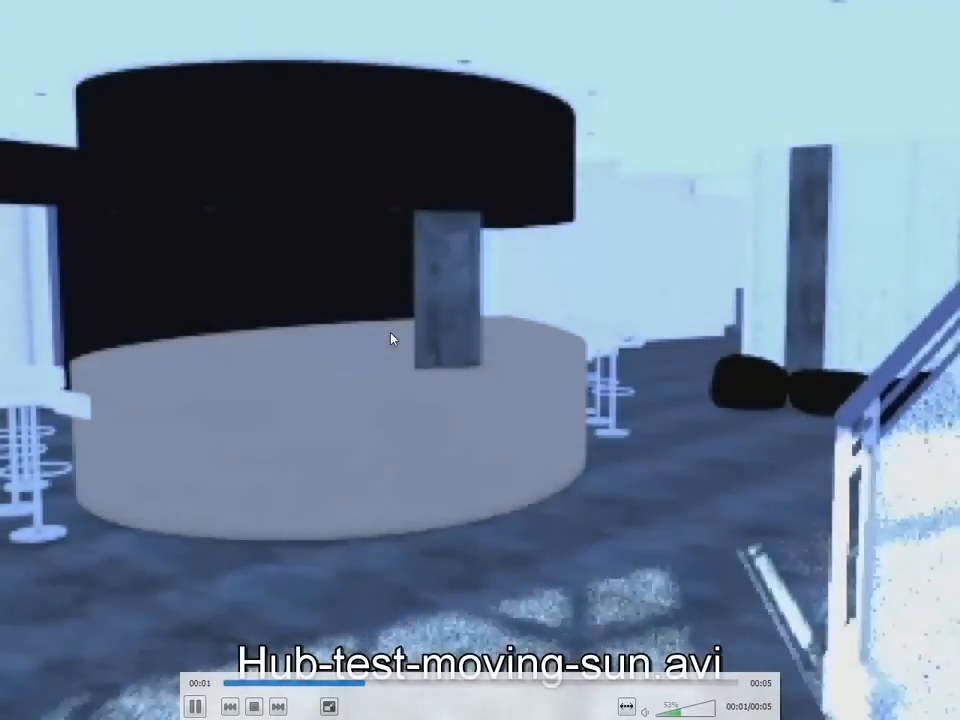
double_click(390, 334)
right_click(293, 233)
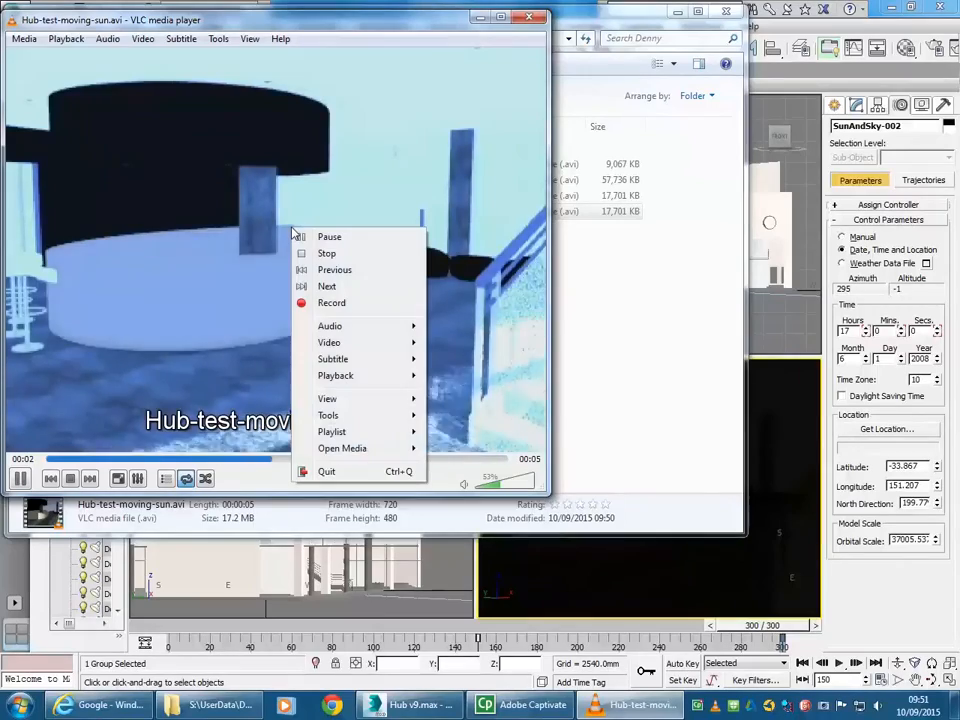
mouse_move(336, 375)
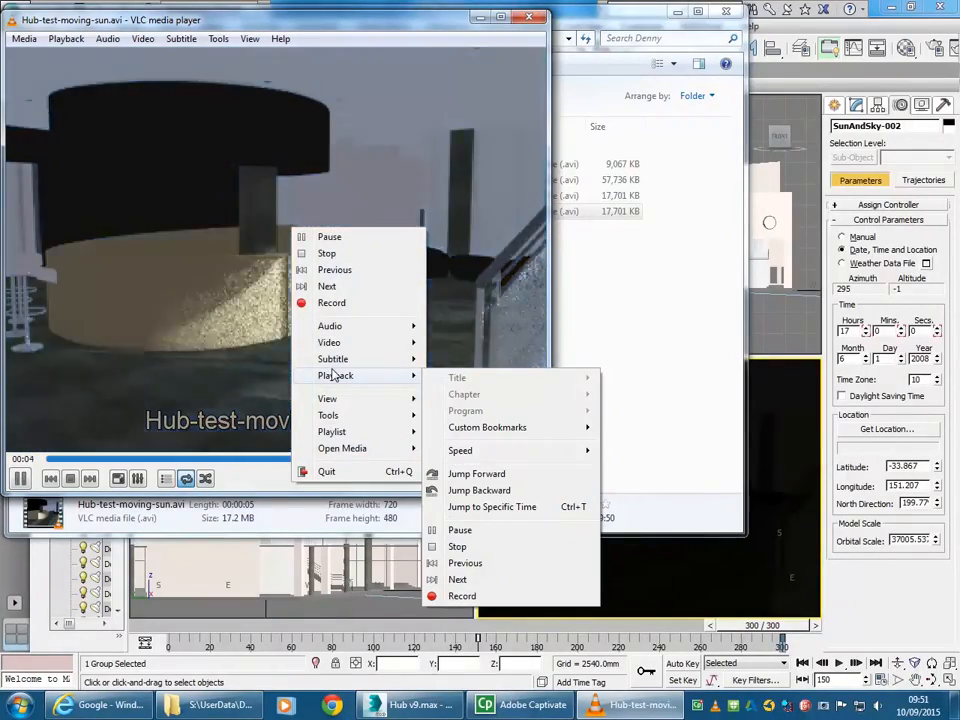
left_click(502, 347)
right_click(353, 326)
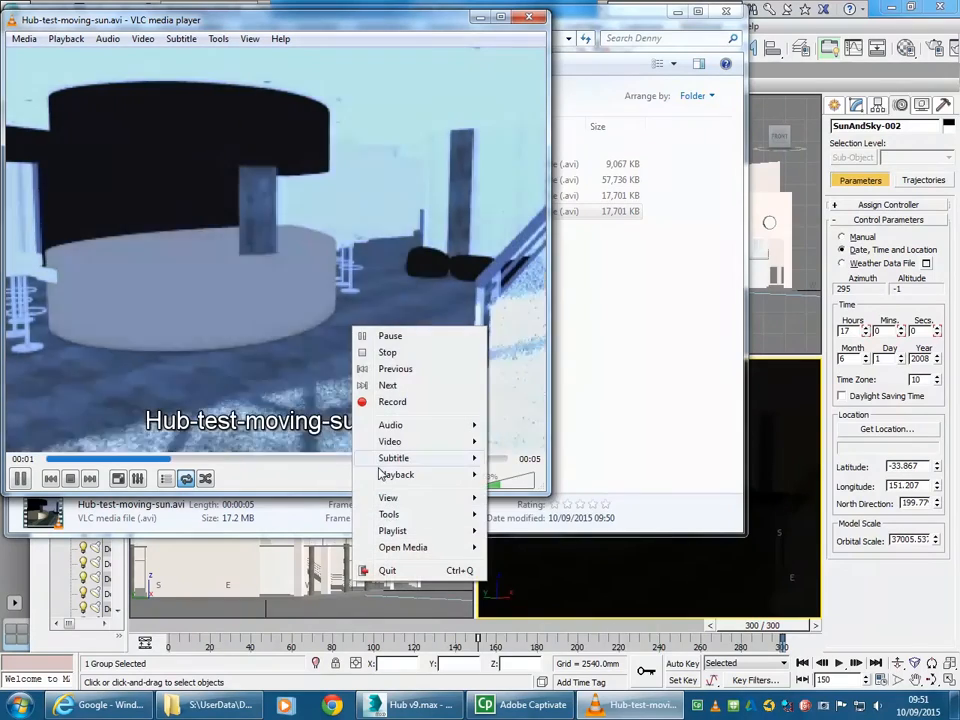
mouse_move(388, 475)
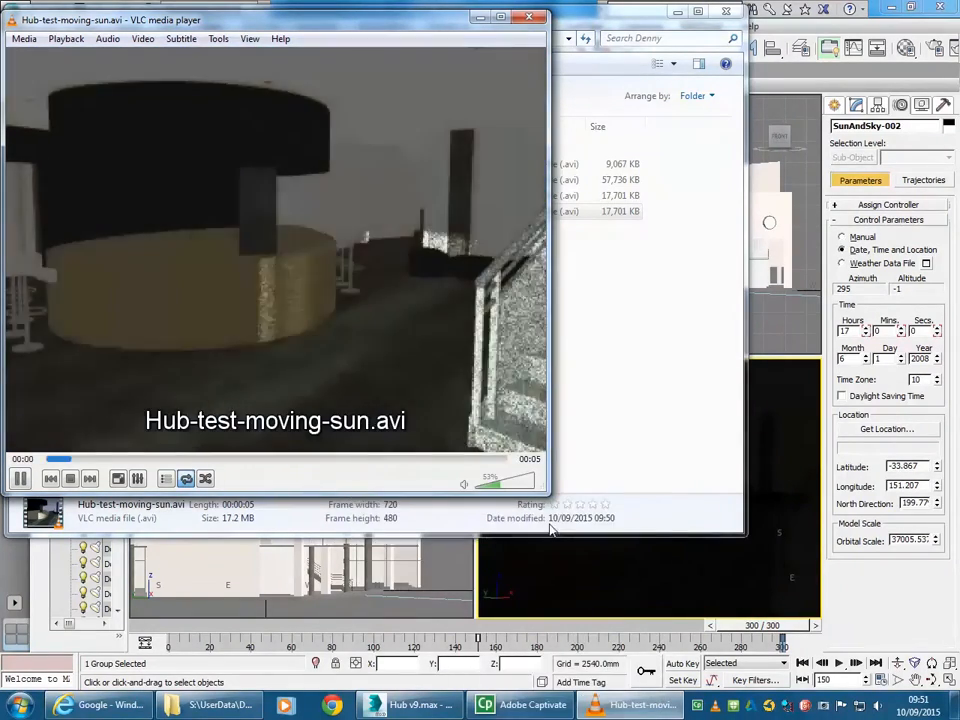
left_click(19, 478)
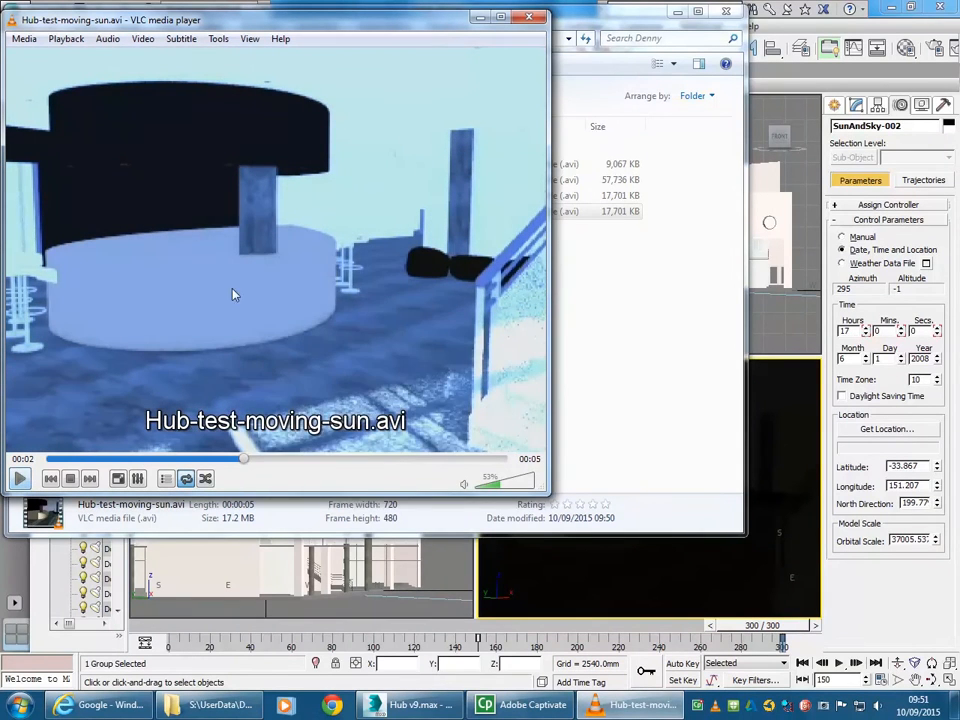
right_click(238, 259)
mouse_move(268, 404)
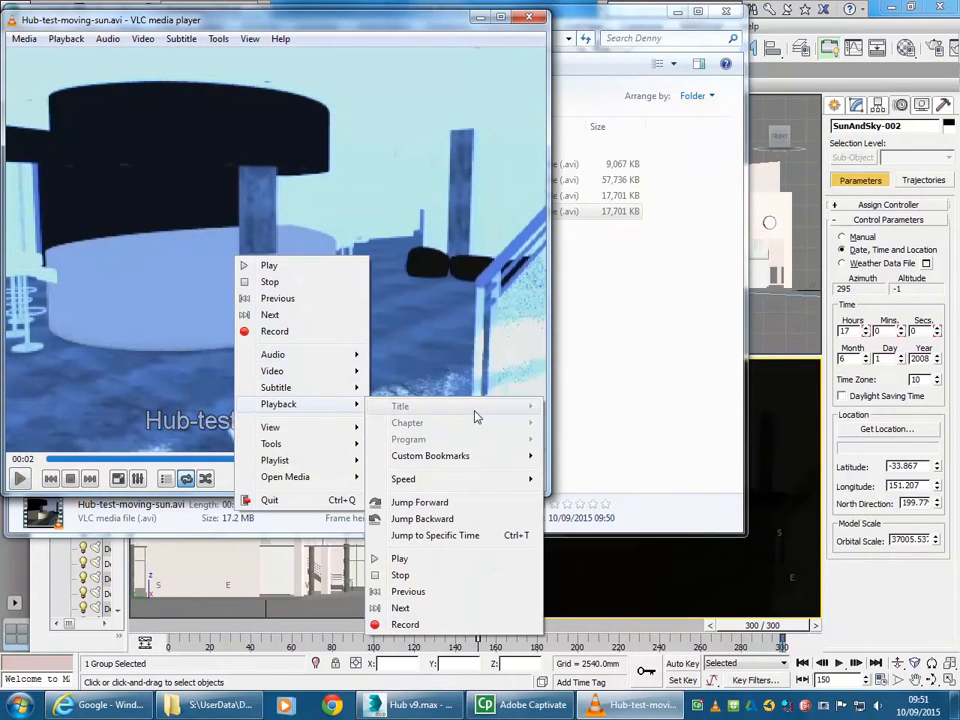
mouse_move(439, 482)
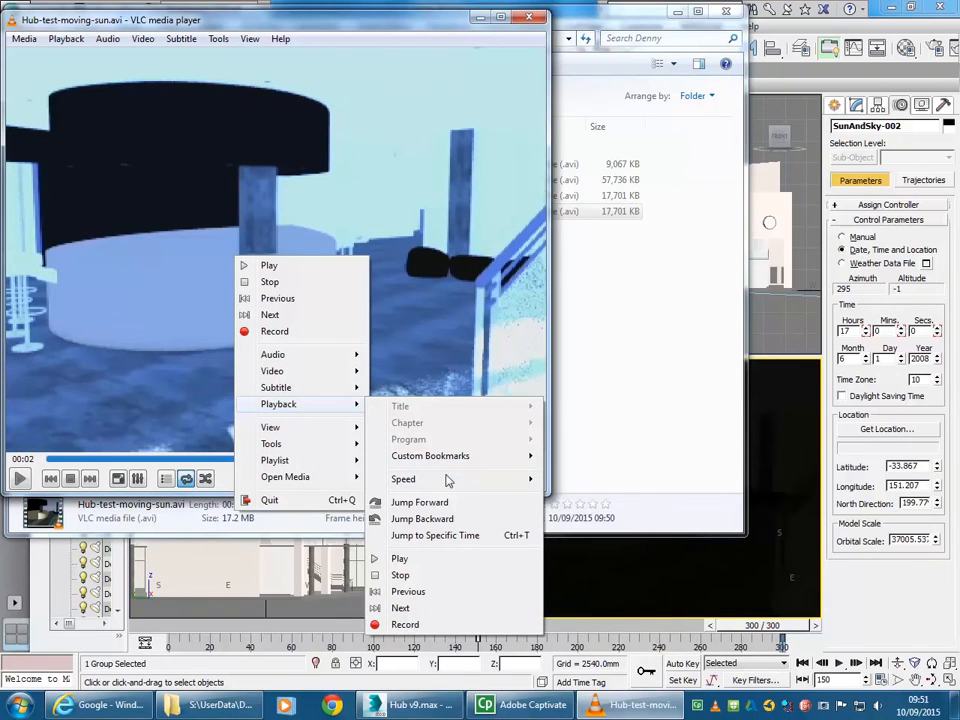
left_click(167, 272)
left_click(22, 480)
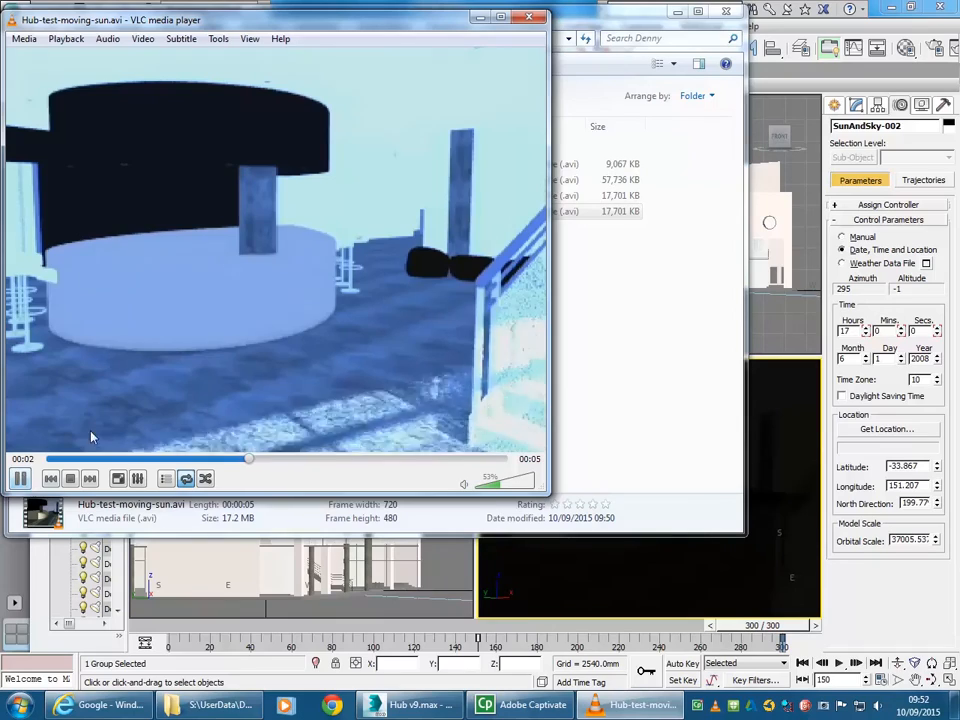
- Watch Hub-test-moving-sun.avi at the Slower playback speed, then close the player and return to 3ds Max
left_click_drag(236, 32, 366, 50)
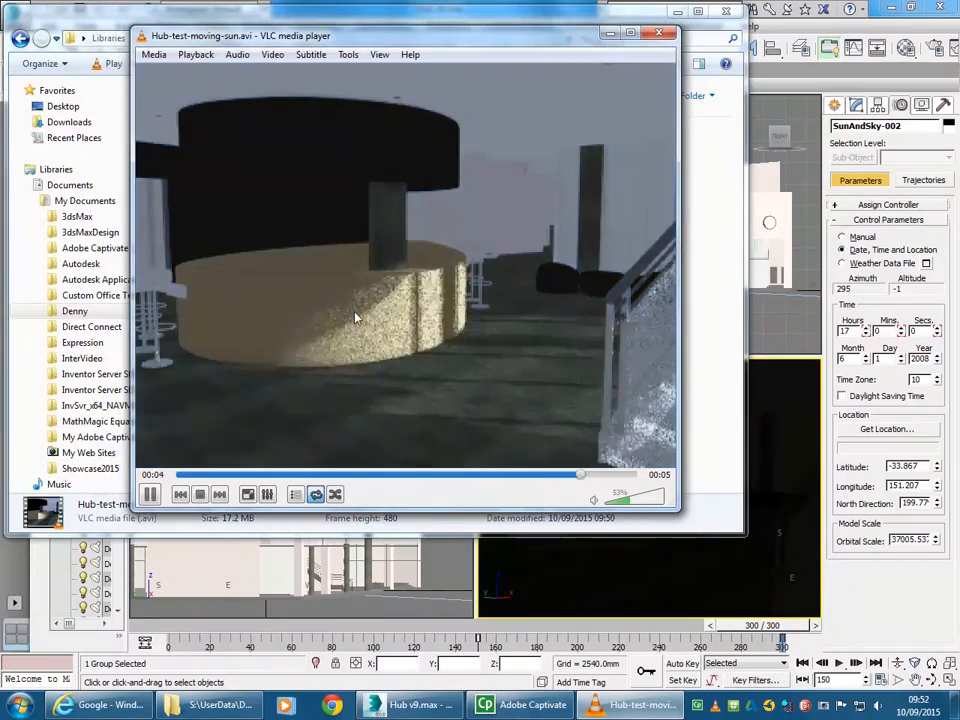
key("space")
right_click(258, 254)
mouse_move(320, 402)
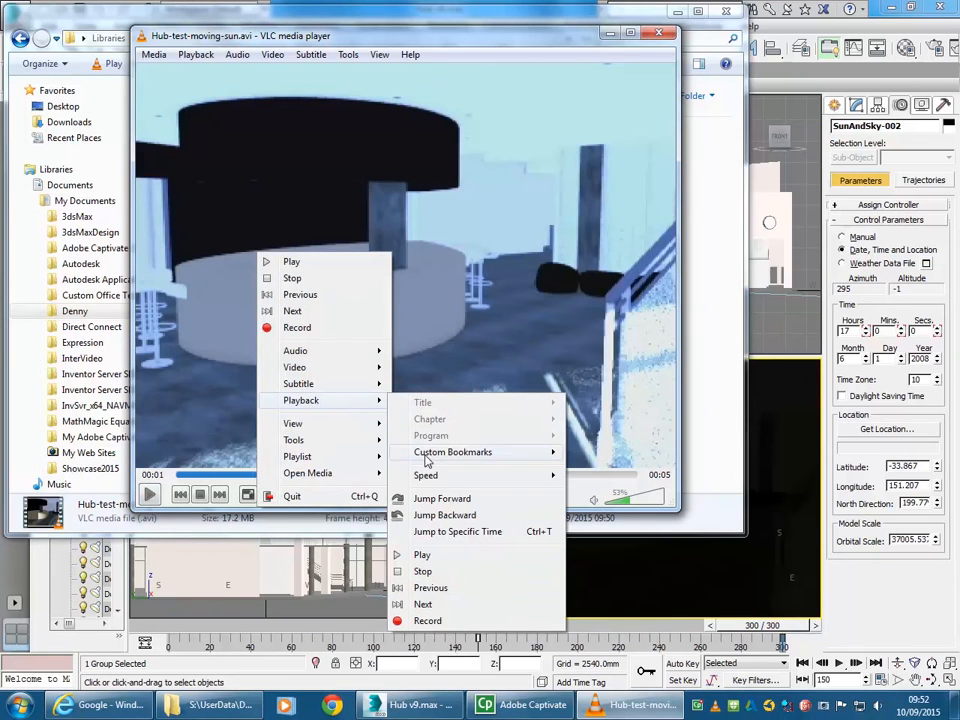
mouse_move(426, 474)
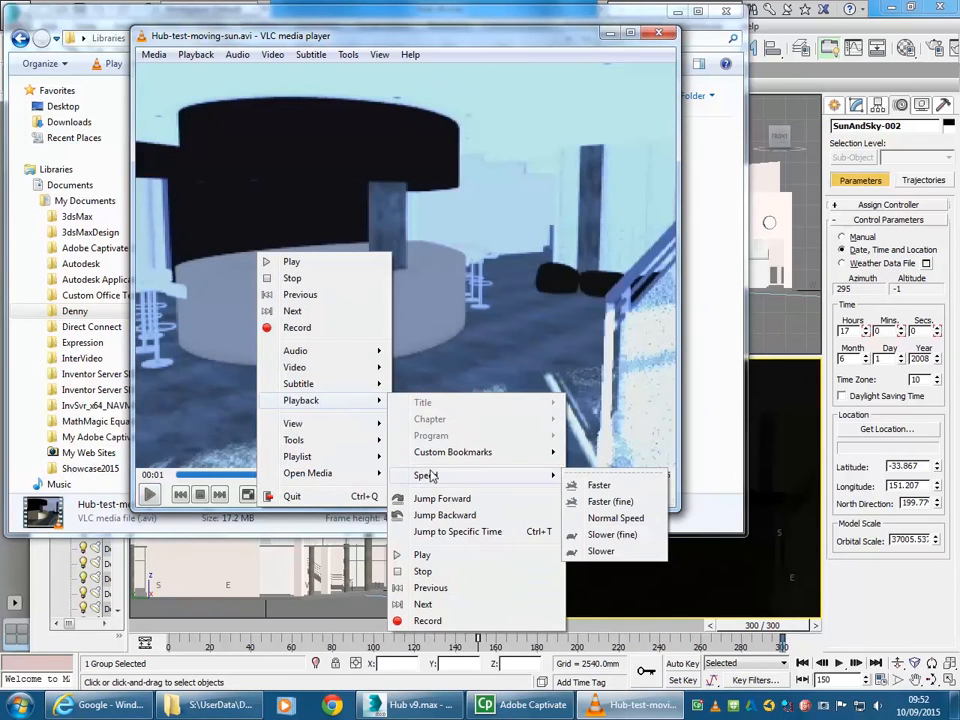
left_click(585, 550)
left_click(150, 494)
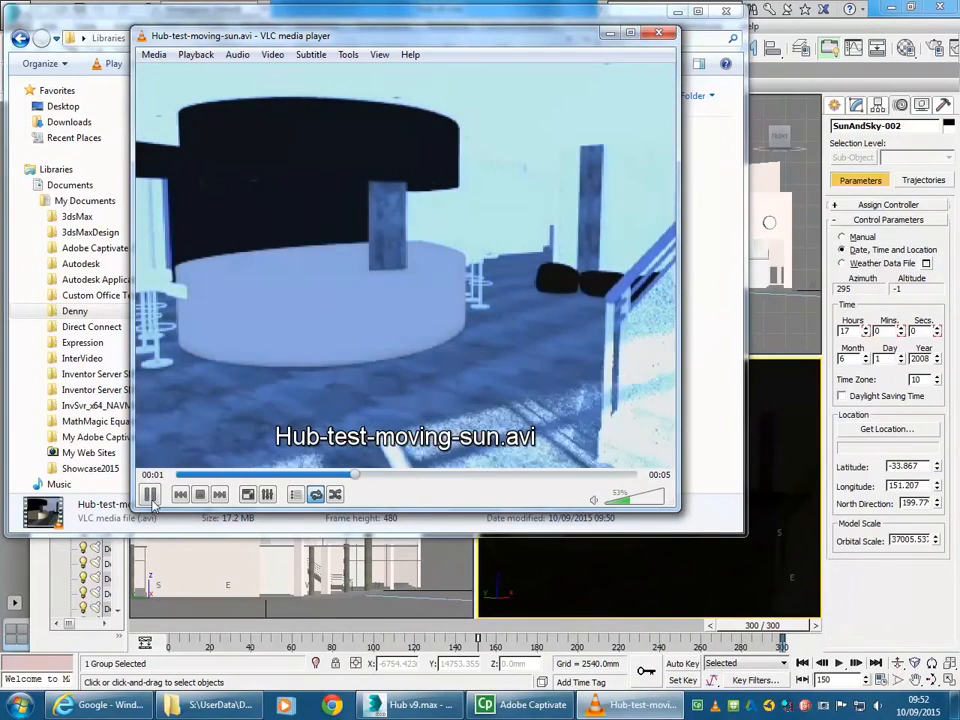
left_click(658, 33)
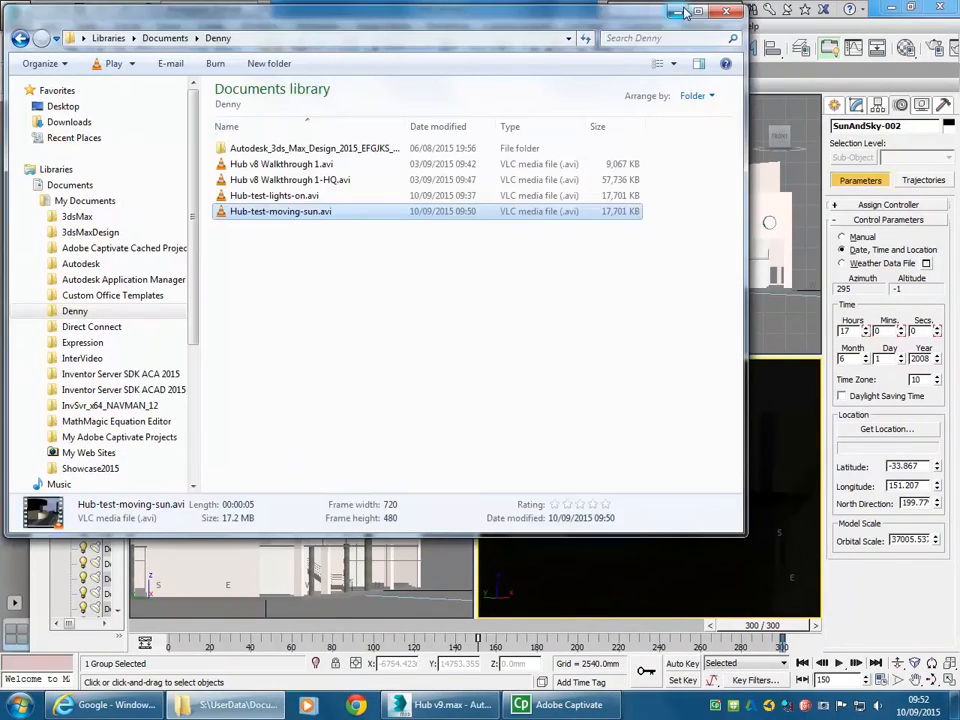
left_click(677, 11)
- Extend the animation timeline by setting its end time to 450 frames in the time configuration
right_click(634, 443)
left_click(594, 478)
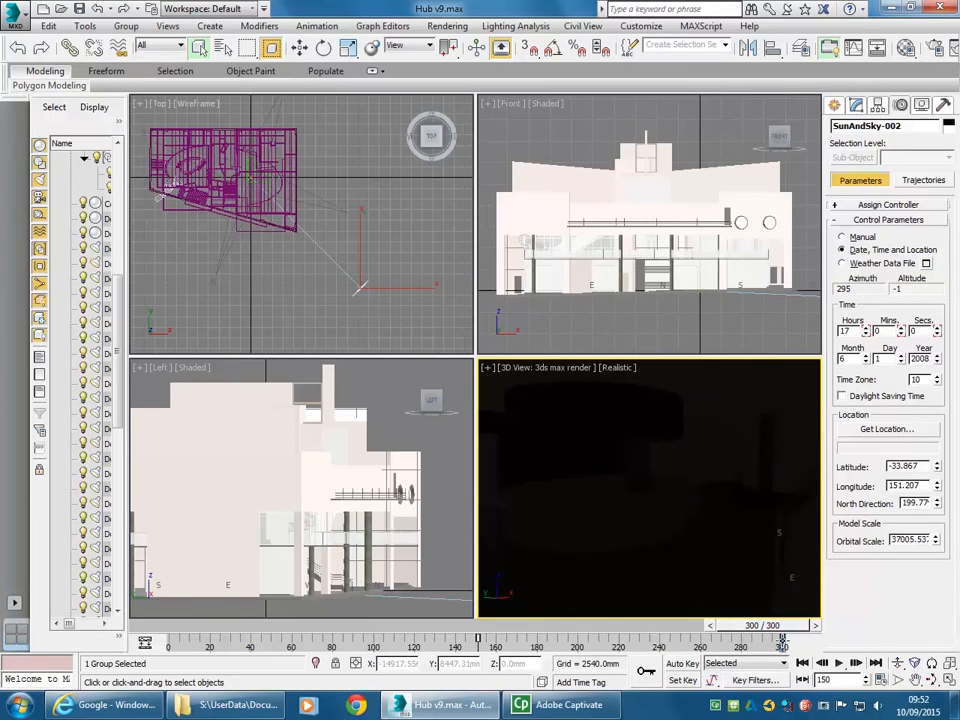
left_click(880, 680)
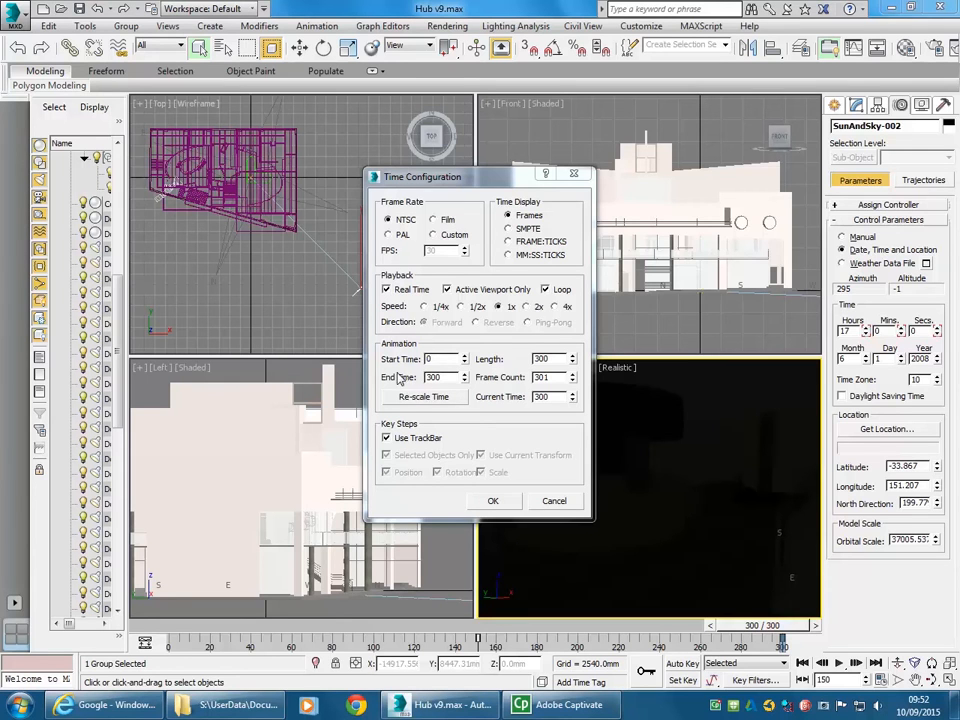
double_click(437, 377)
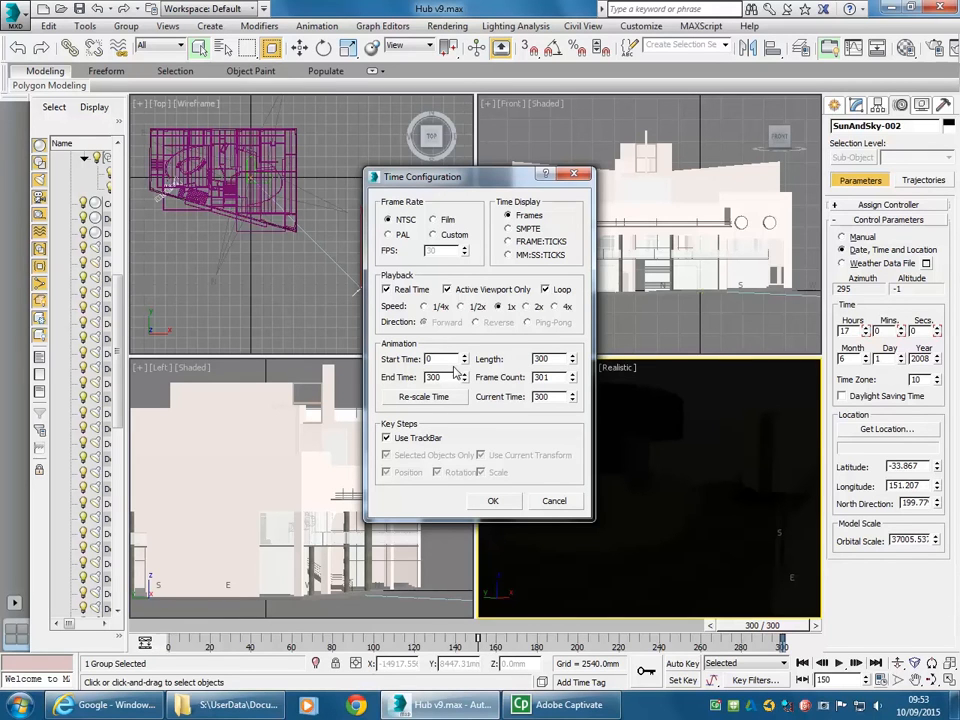
left_click_drag(446, 377, 398, 377)
type("450")
left_click(492, 501)
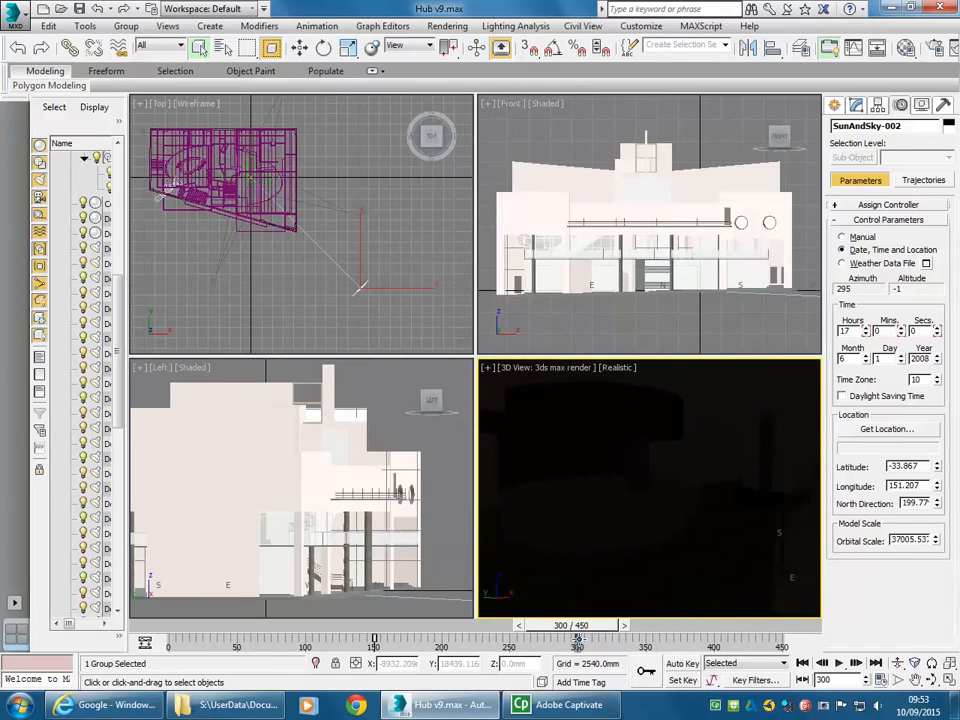
- Try moving the daylight animation's end key from frame 300 to frame 450, scrub the timeline to check it, and undo the key move
left_click(579, 641)
left_click_drag(579, 641, 787, 638)
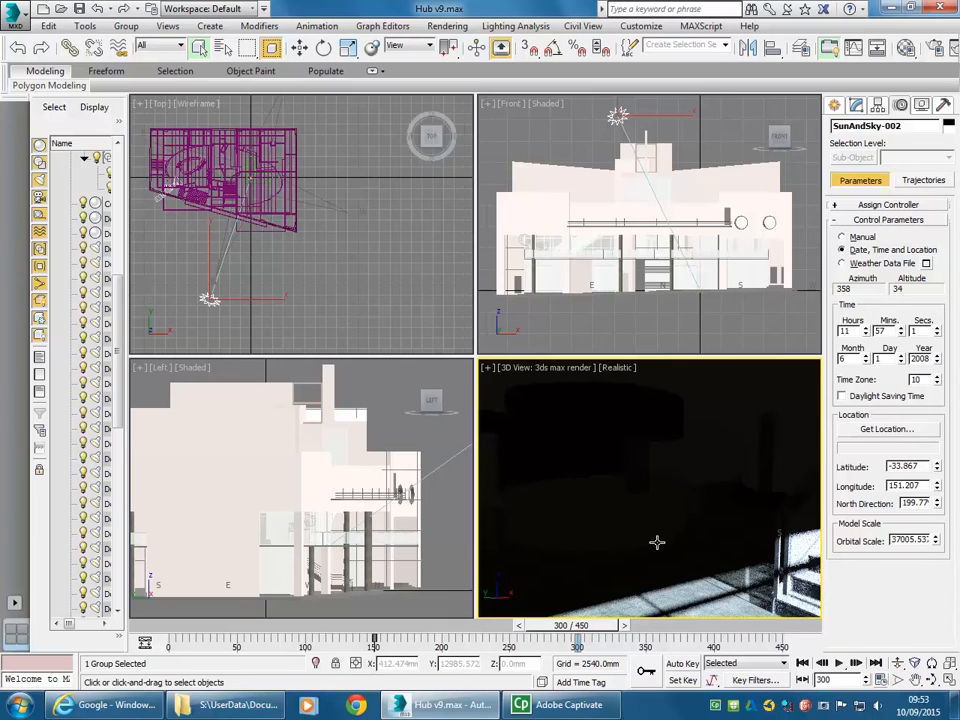
left_click_drag(560, 626, 519, 627)
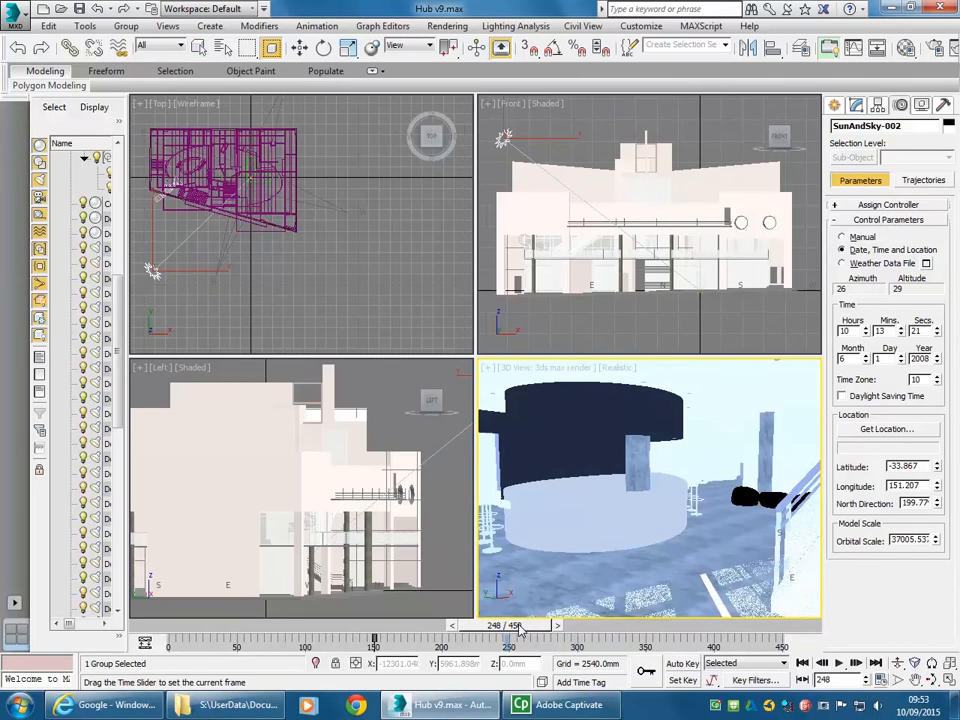
left_click(98, 8)
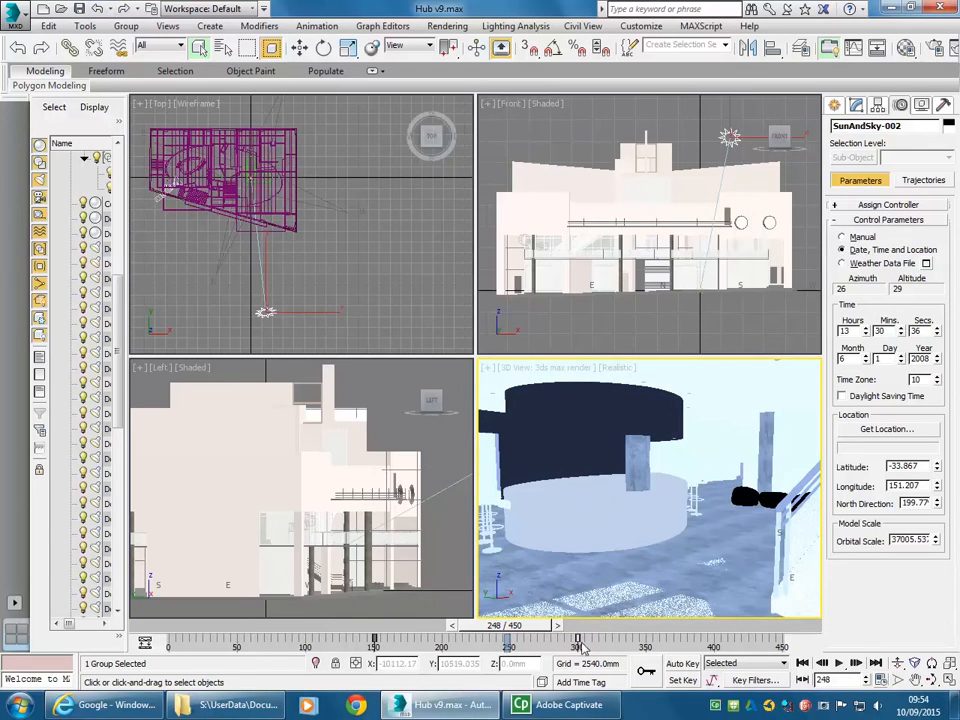
- Move the daylight animation's end key from frame 300 to frame 450 and set the current frame to 150
left_click_drag(578, 640, 782, 637)
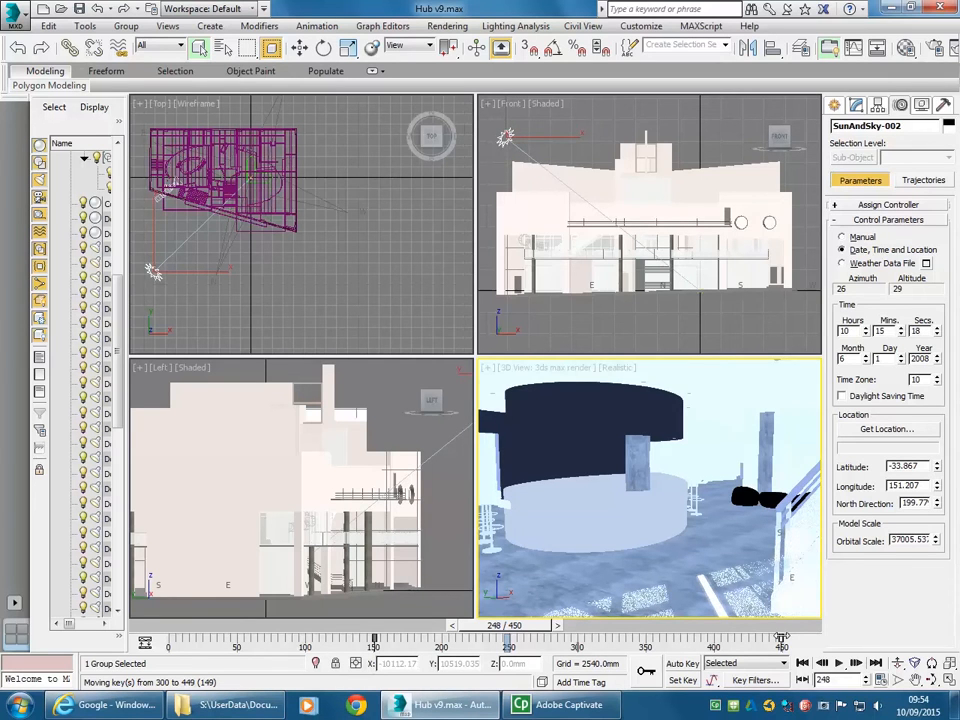
left_click_drag(782, 637, 782, 637)
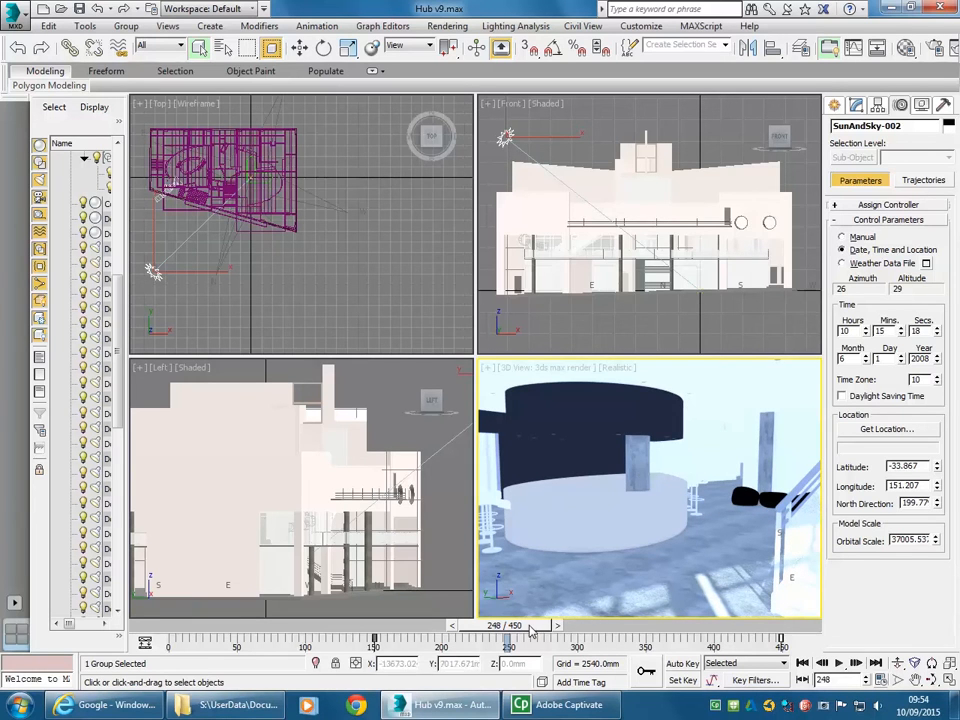
left_click_drag(505, 625, 406, 627)
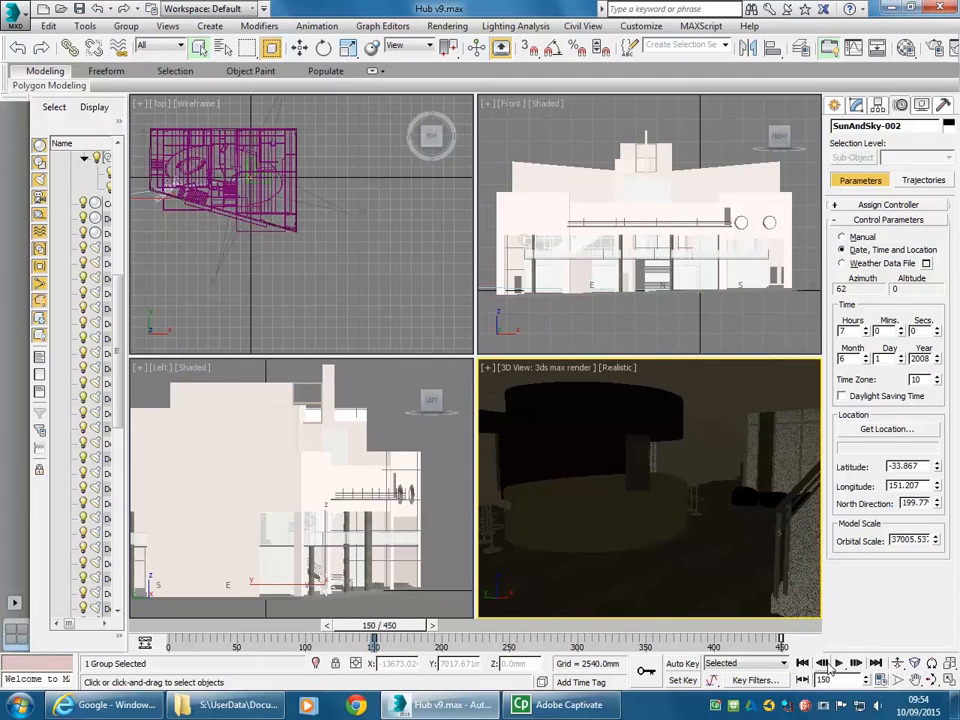
- Play the stretched daylight animation in the 3D view, stop it and return the timeline to frame 150
key("slash")
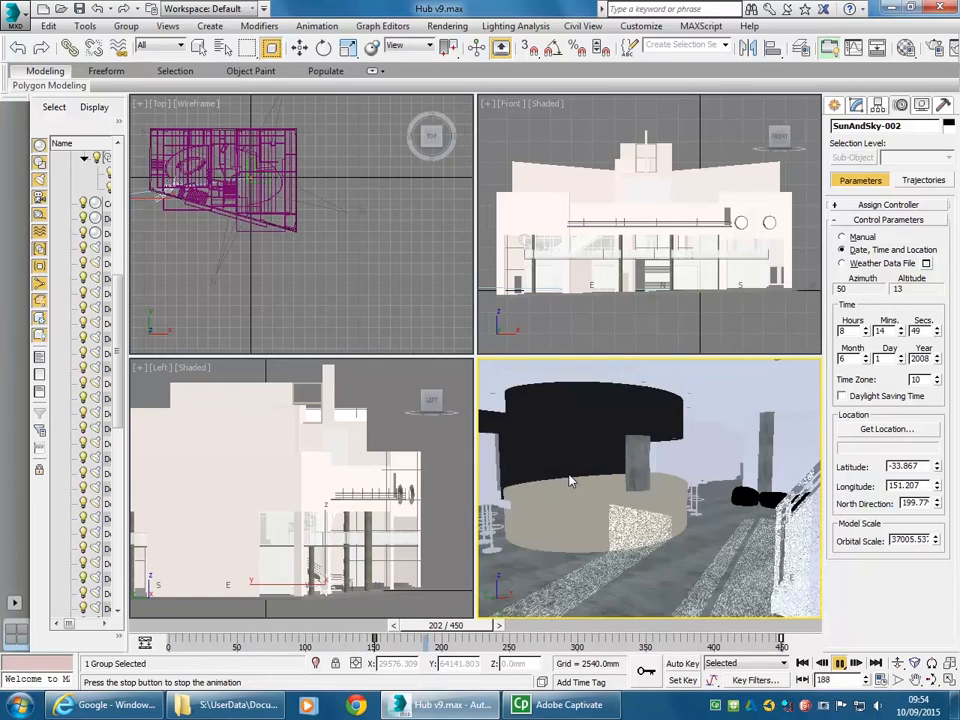
left_click(840, 663)
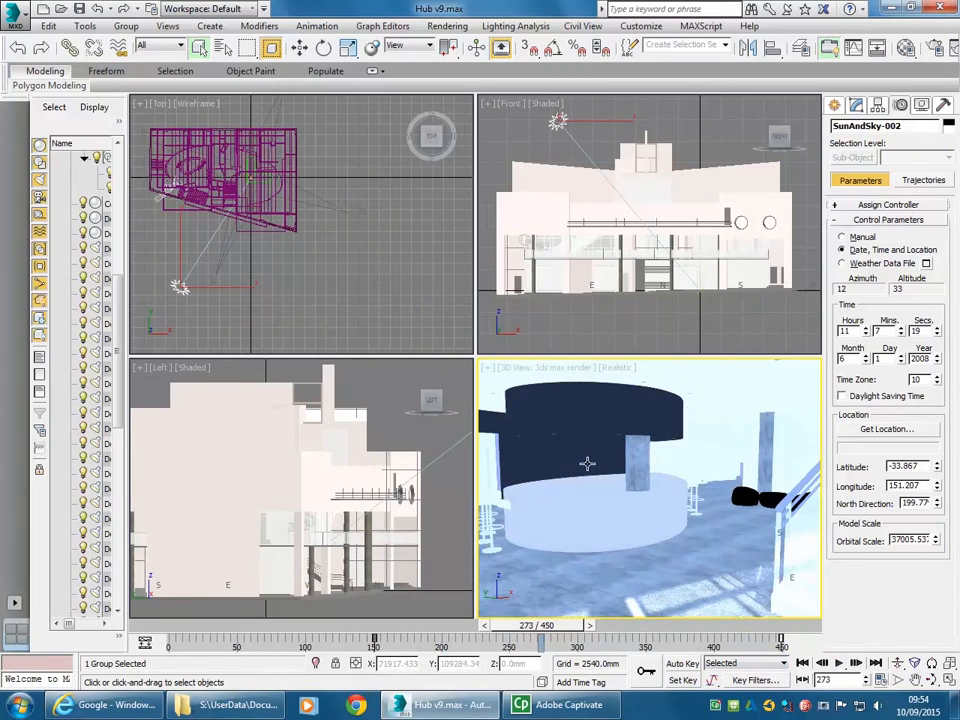
left_click_drag(545, 627, 392, 635)
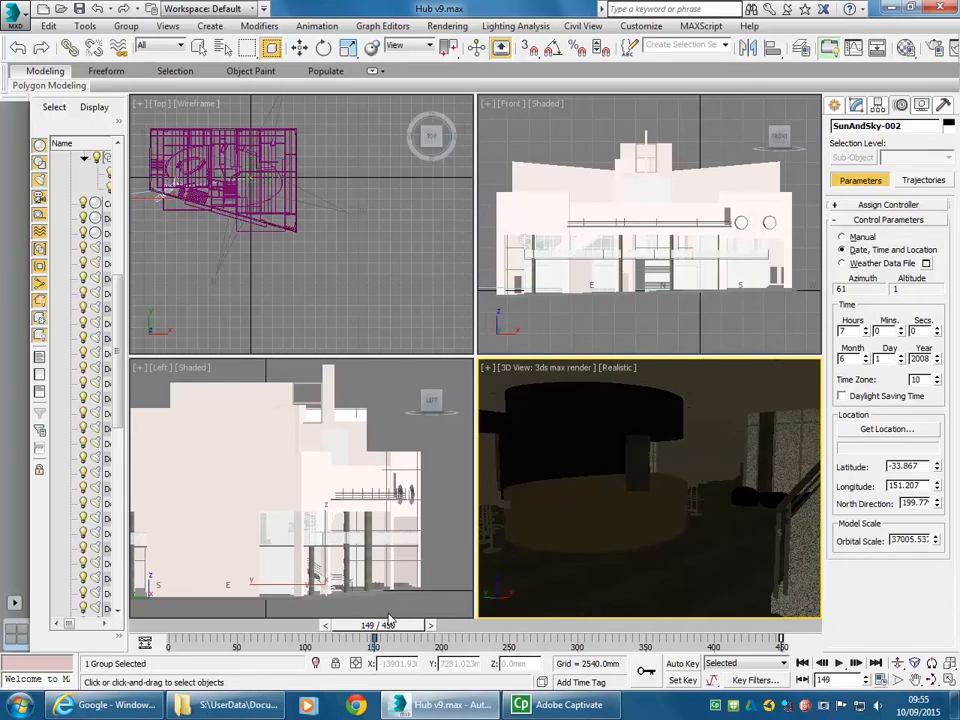
left_click(432, 626)
- In the Light Lister, turn off the Sun002 and Sky002 lights and turn on the photometric Downlight
middle_click_drag(212, 230, 328, 303)
scroll(312, 240, "up", 2)
middle_click_drag(312, 240, 294, 247)
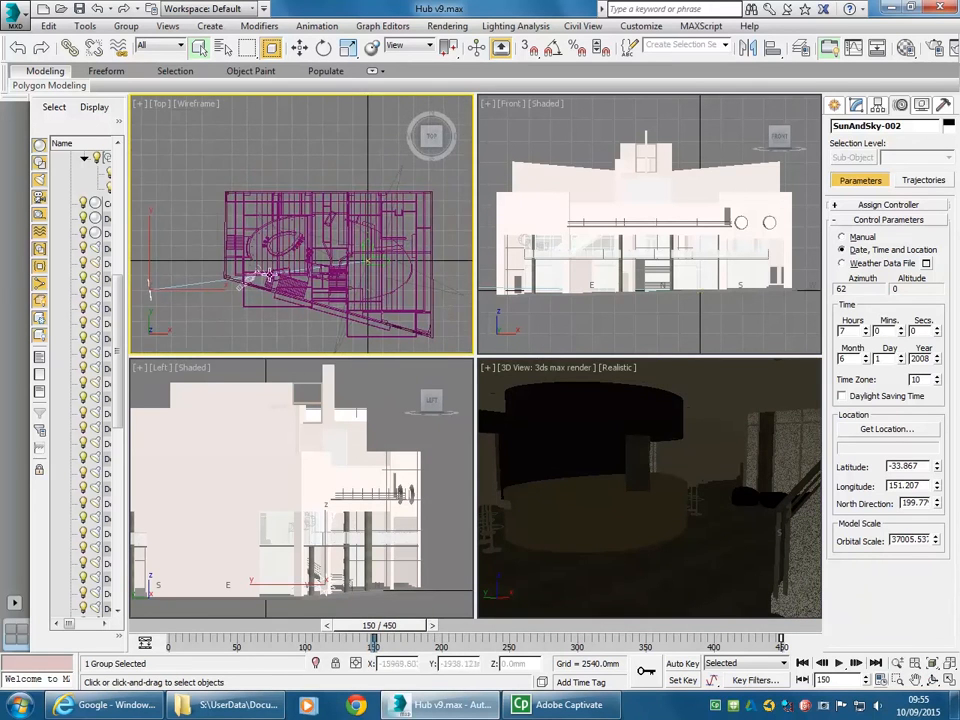
scroll(190, 312, "up", 2)
middle_click_drag(218, 287, 245, 285)
scroll(245, 290, "down", 2)
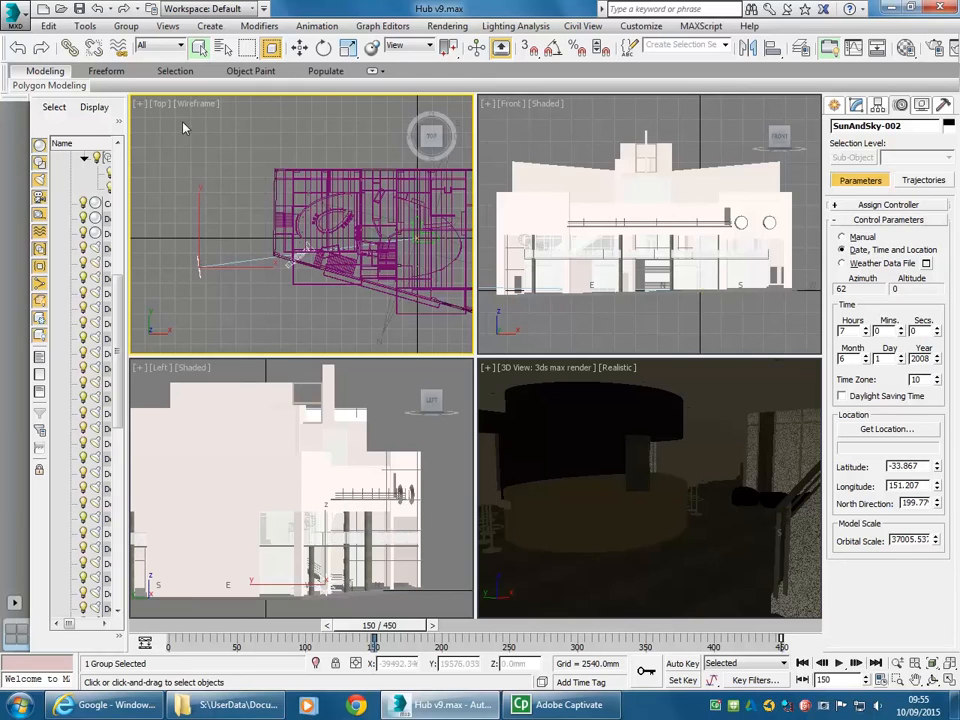
left_click(85, 26)
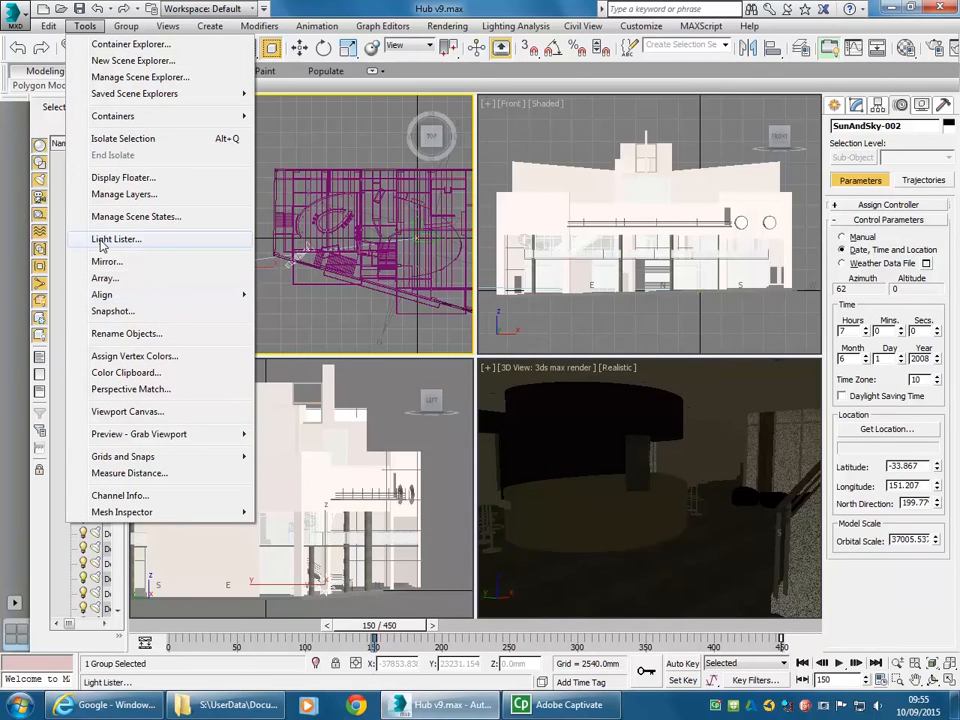
left_click(110, 239)
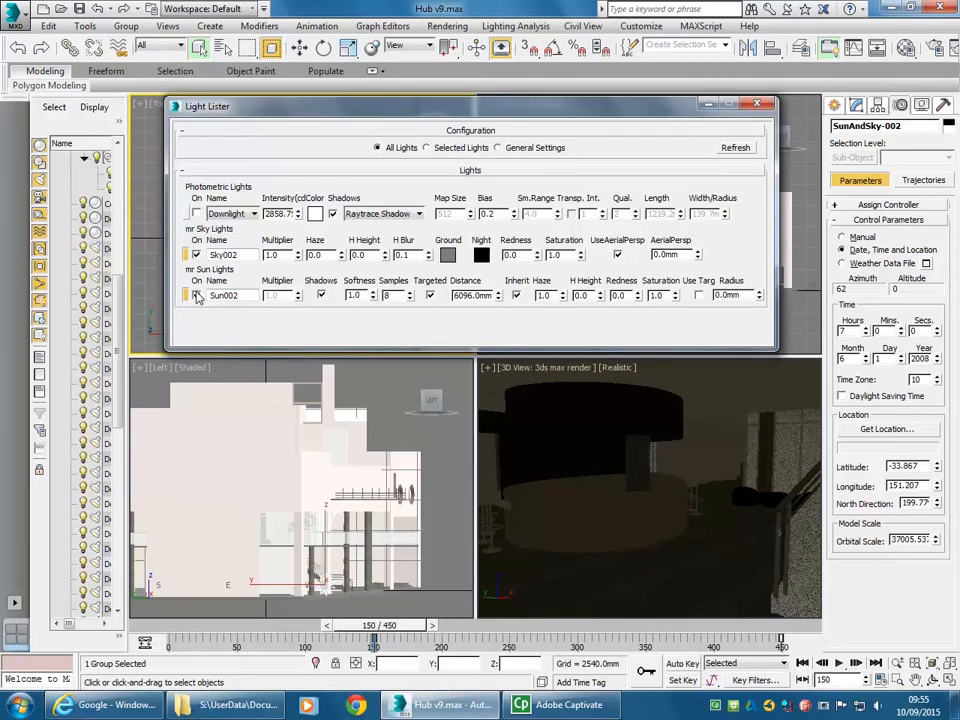
left_click(197, 254)
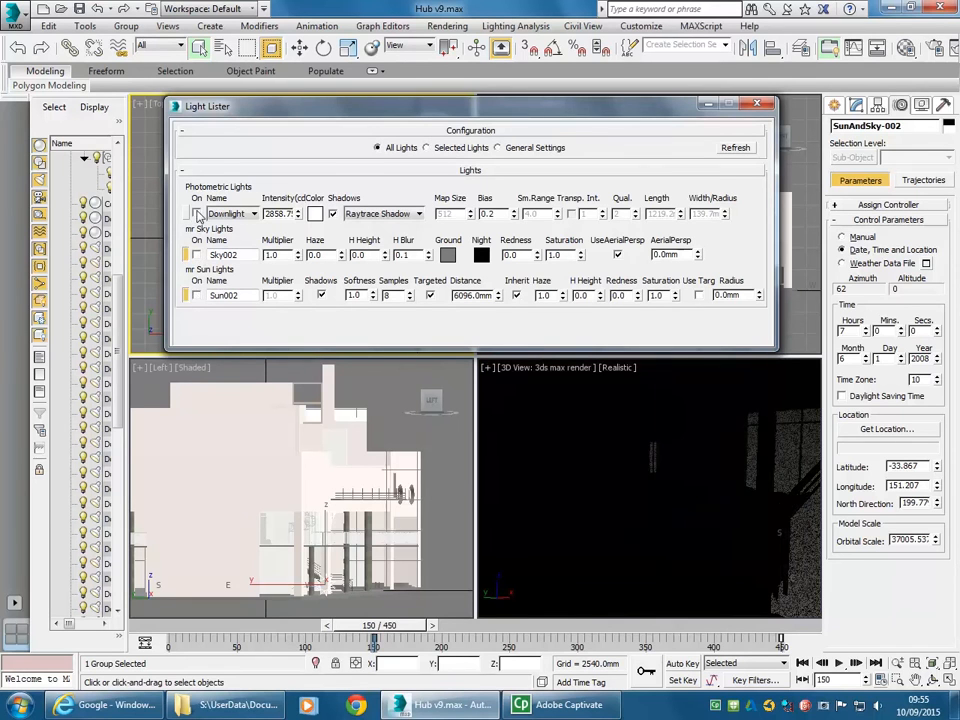
left_click(197, 214)
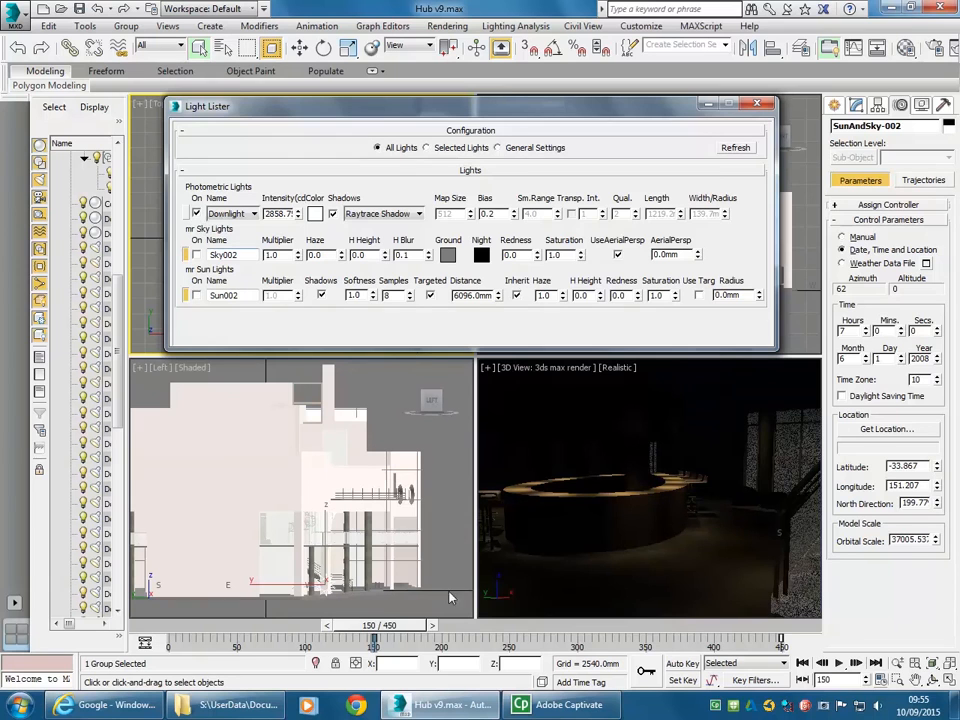
left_click(757, 104)
- Lower the mr Photographic Exposure Control's exposure value to 4.0 EV to brighten the downlit interior
middle_click_drag(267, 262, 262, 262)
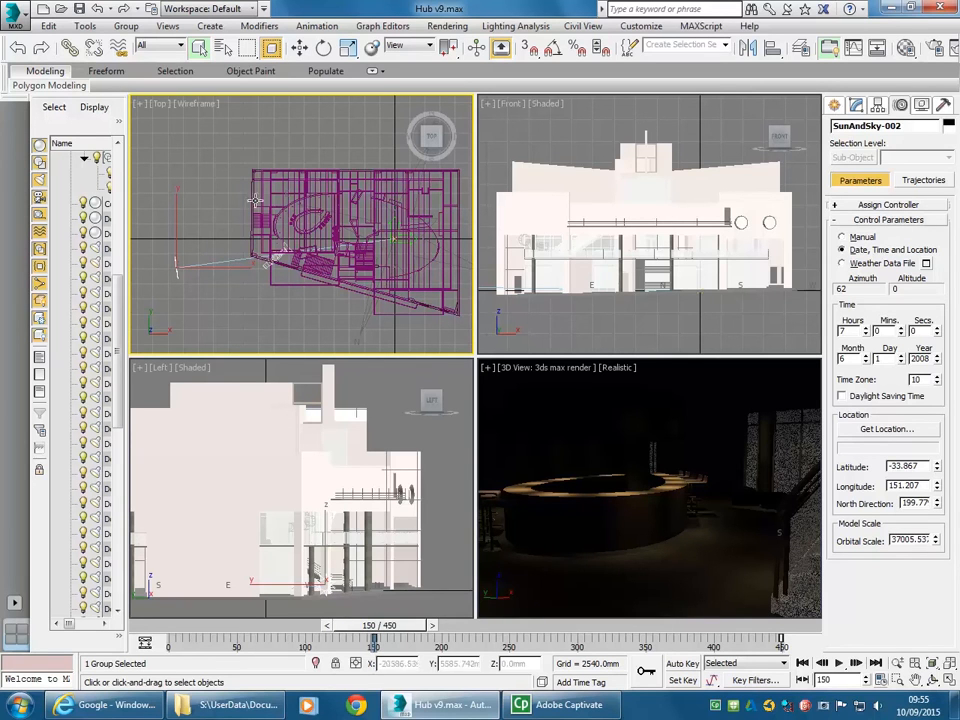
left_click(455, 28)
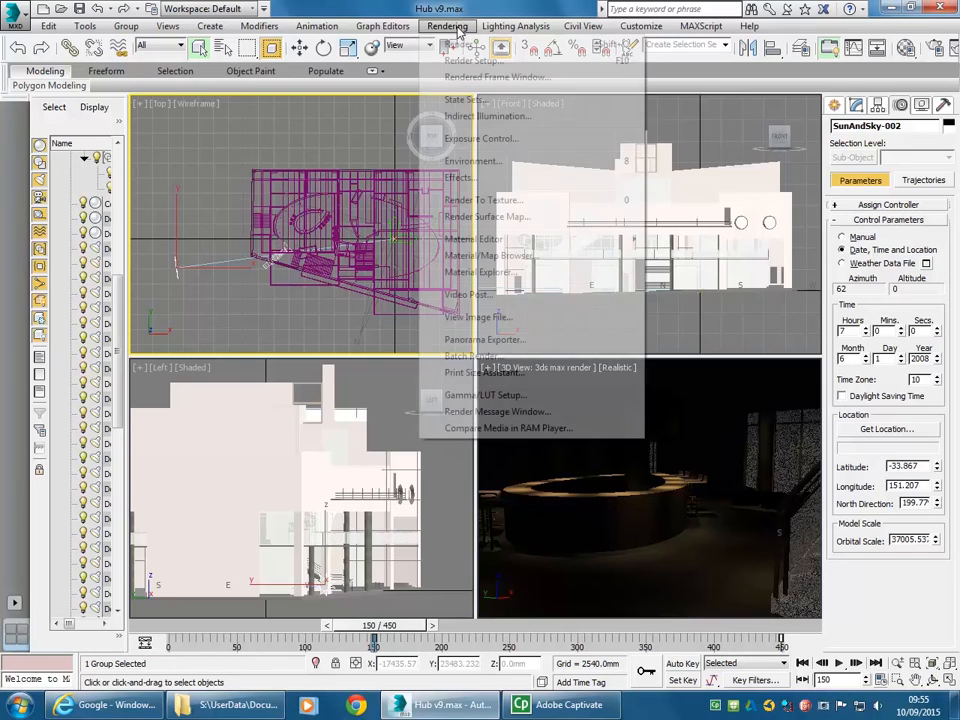
left_click(474, 145)
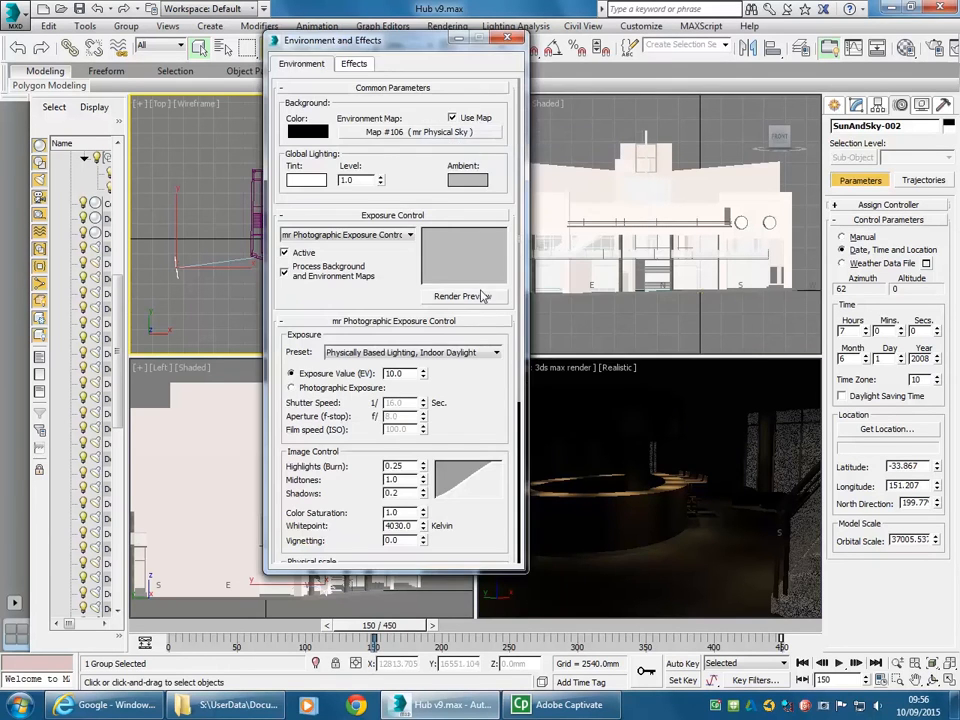
left_click(424, 377)
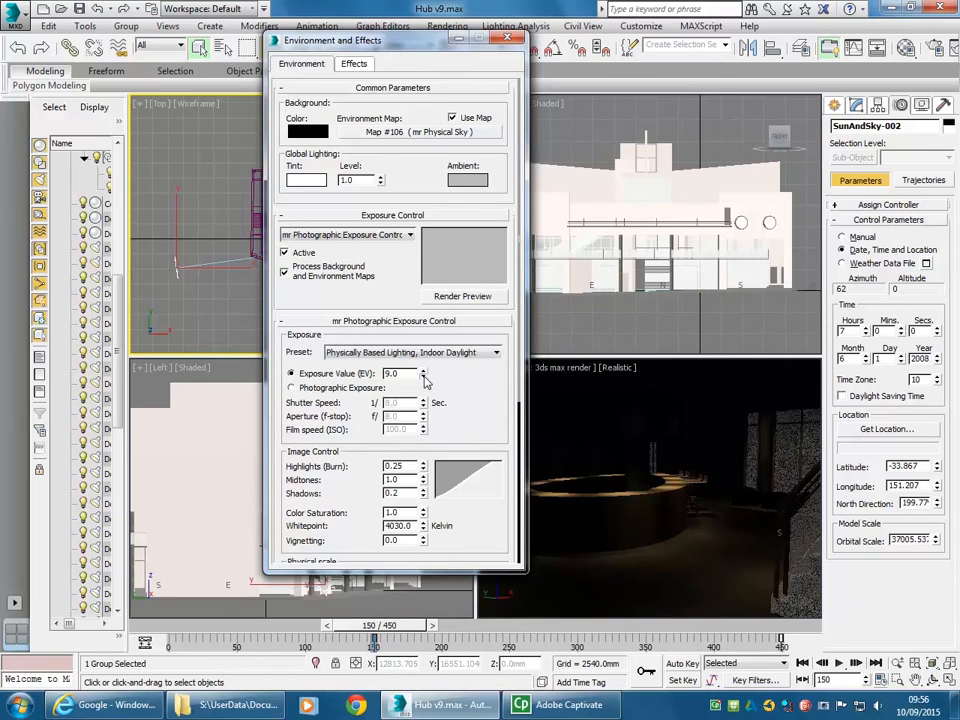
left_click(424, 378)
left_click(424, 377)
left_click(424, 377)
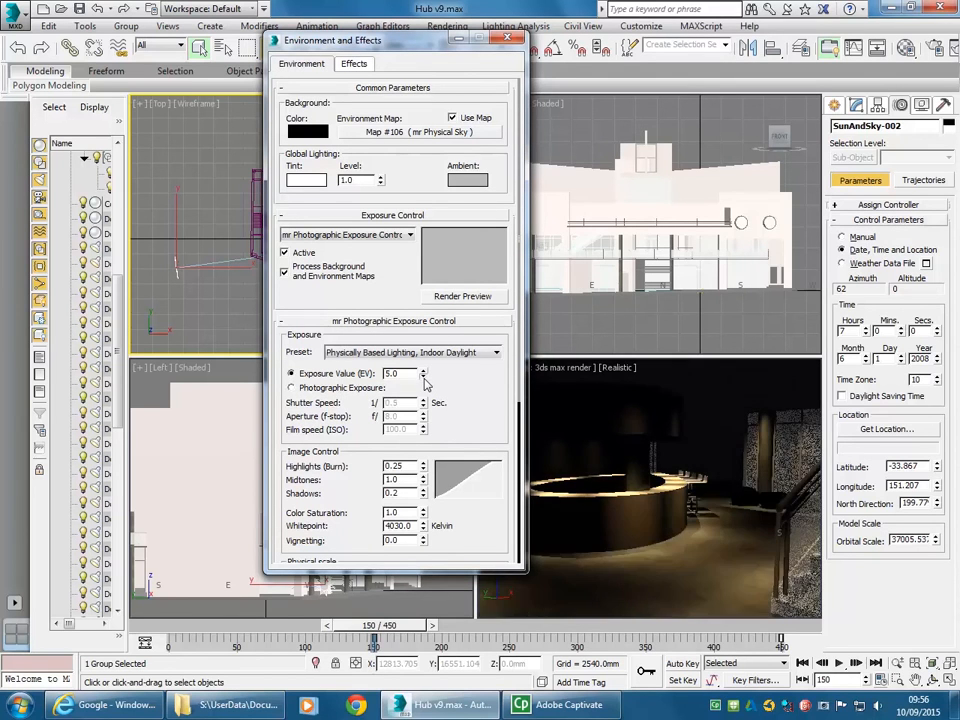
left_click(424, 377)
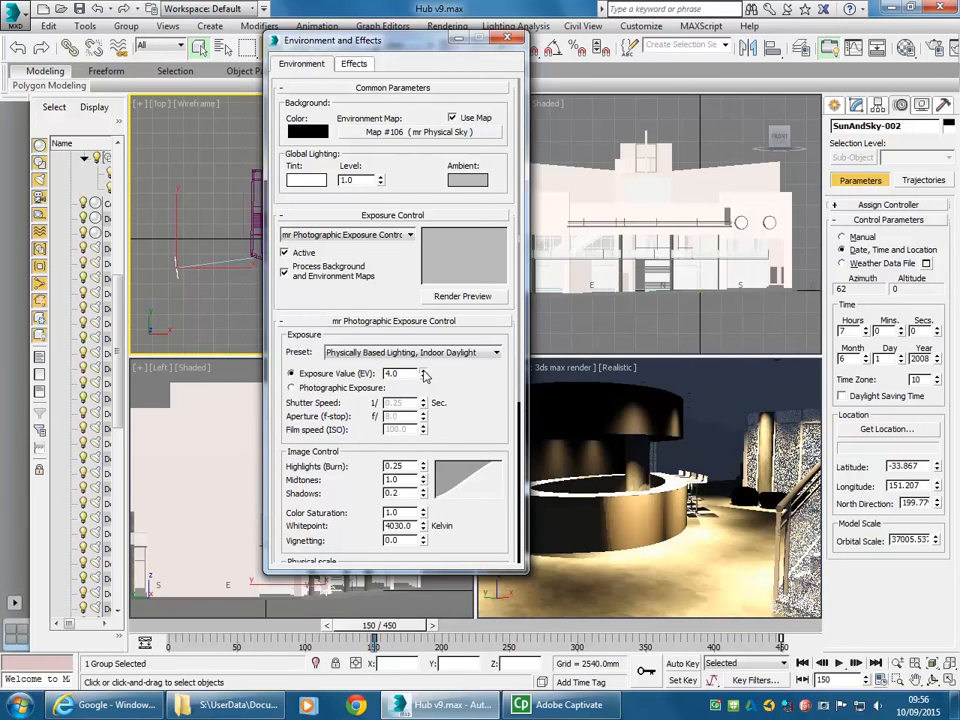
left_click_drag(310, 40, 294, 55)
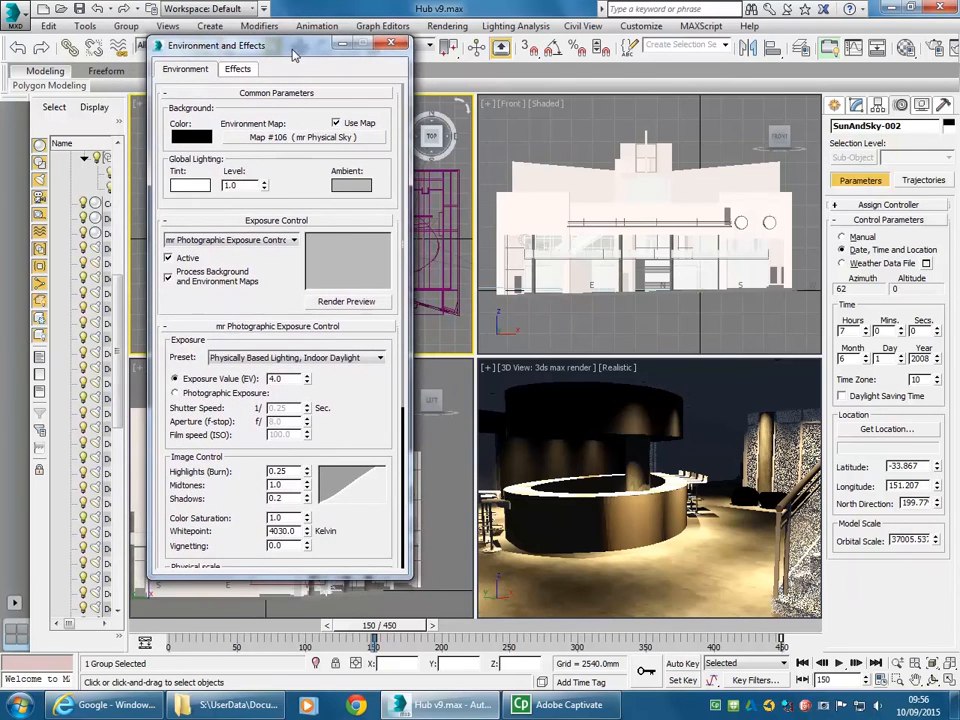
left_click(392, 43)
- Select the camera of the 3ds max render view beside the stairs in the top view
right_click(318, 237)
left_click(295, 245)
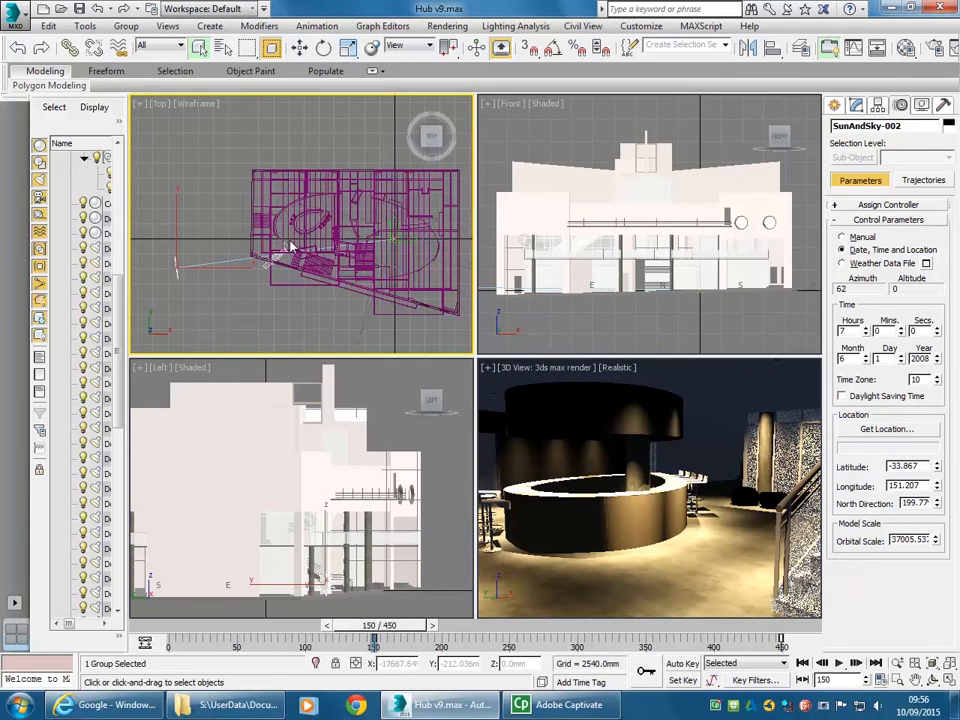
scroll(293, 246, "up", 3)
scroll(283, 259, "up", 4)
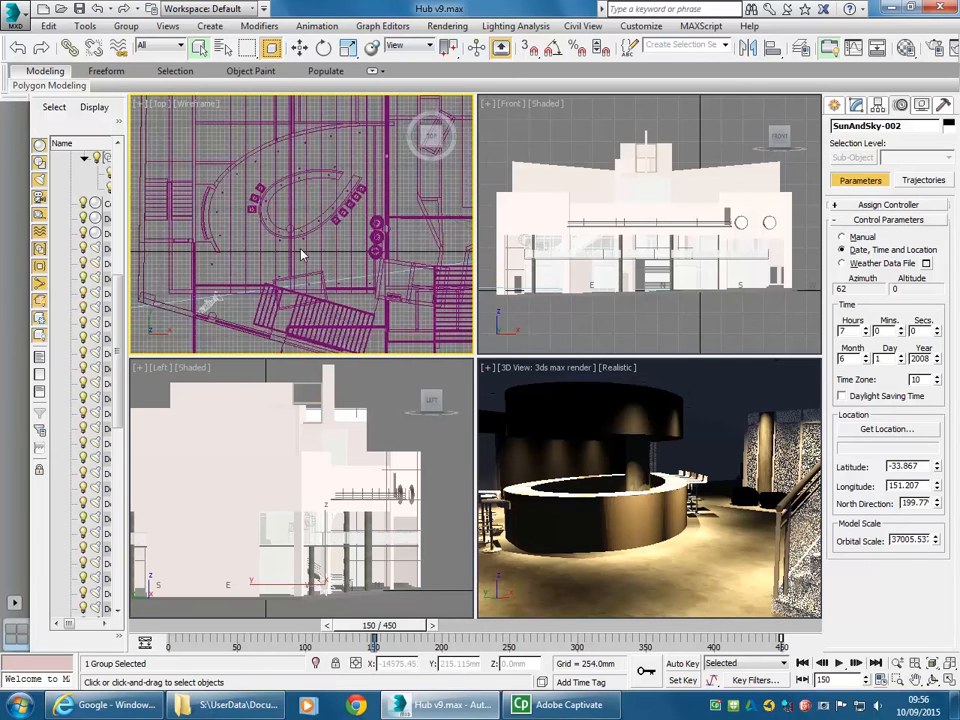
left_click(210, 300)
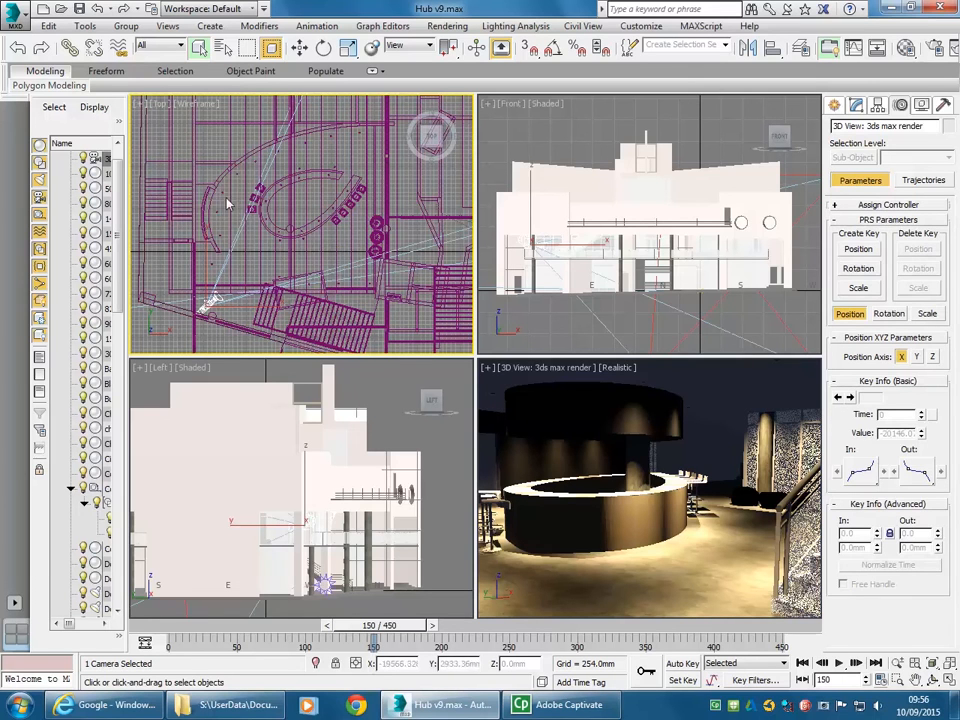
scroll(286, 252, "down", 3)
scroll(283, 256, "down", 2)
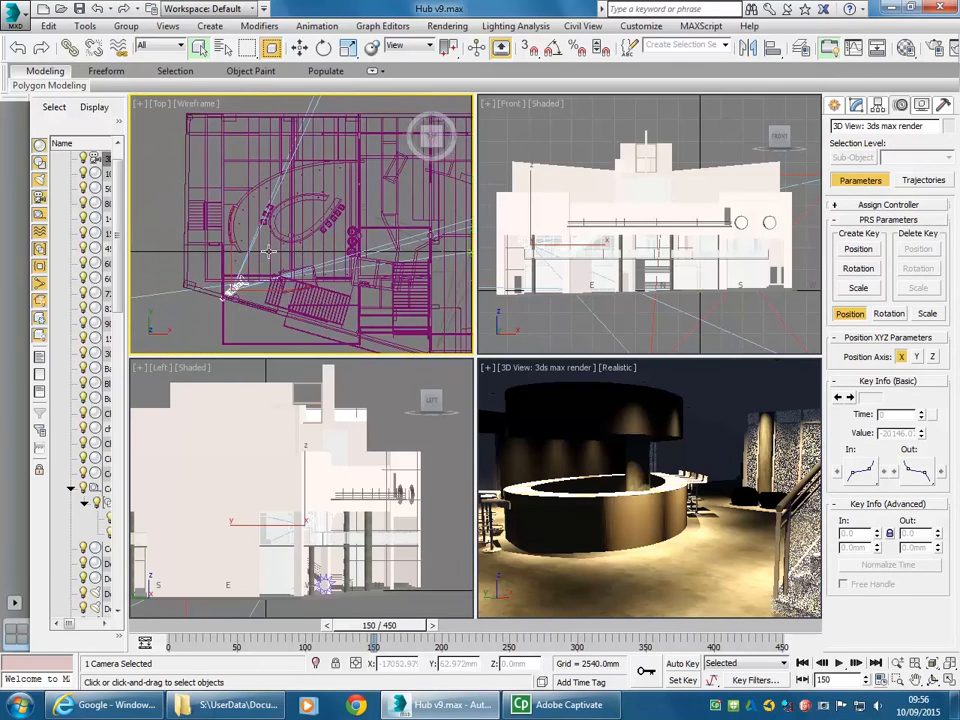
- Clone the render camera in the top view as an independent copy, placed closer to the bar at about X -18709, Y -1629 mm
scroll(281, 259, "up", 4)
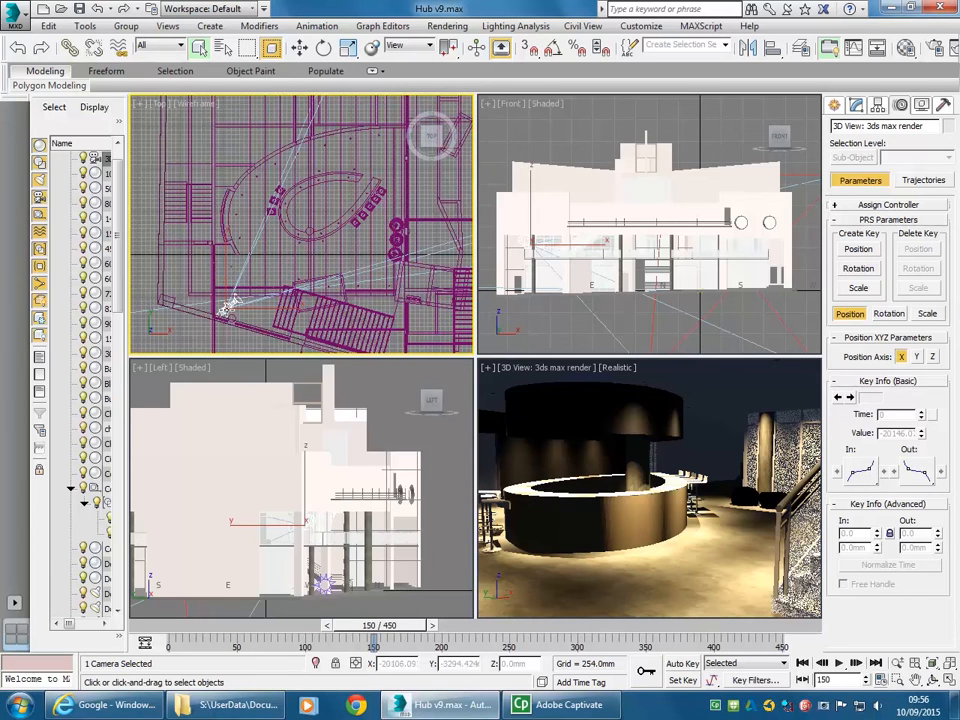
right_click(281, 238)
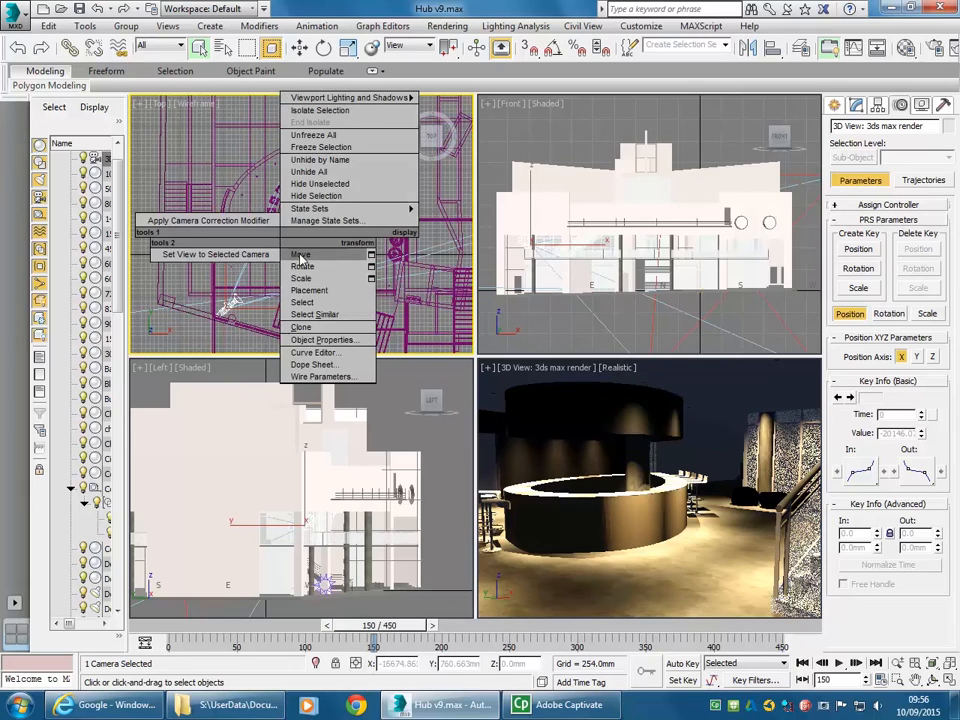
left_click(300, 255)
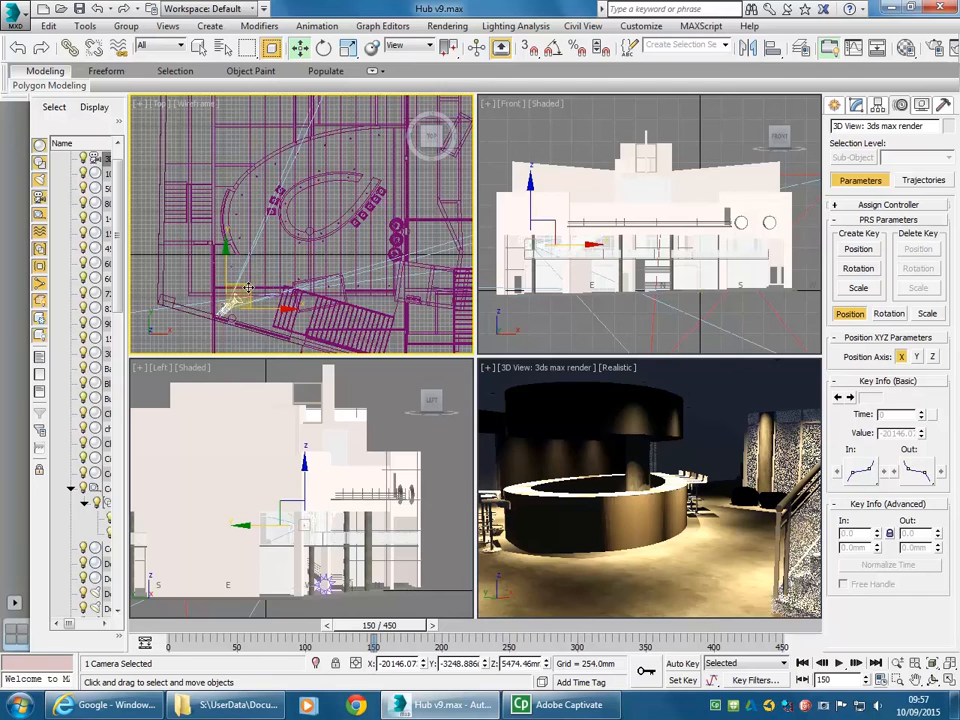
mouse_move(247, 288)
left_mouse_down()
mouse_move(282, 255)
mouse_move(271, 261)
left_mouse_up()
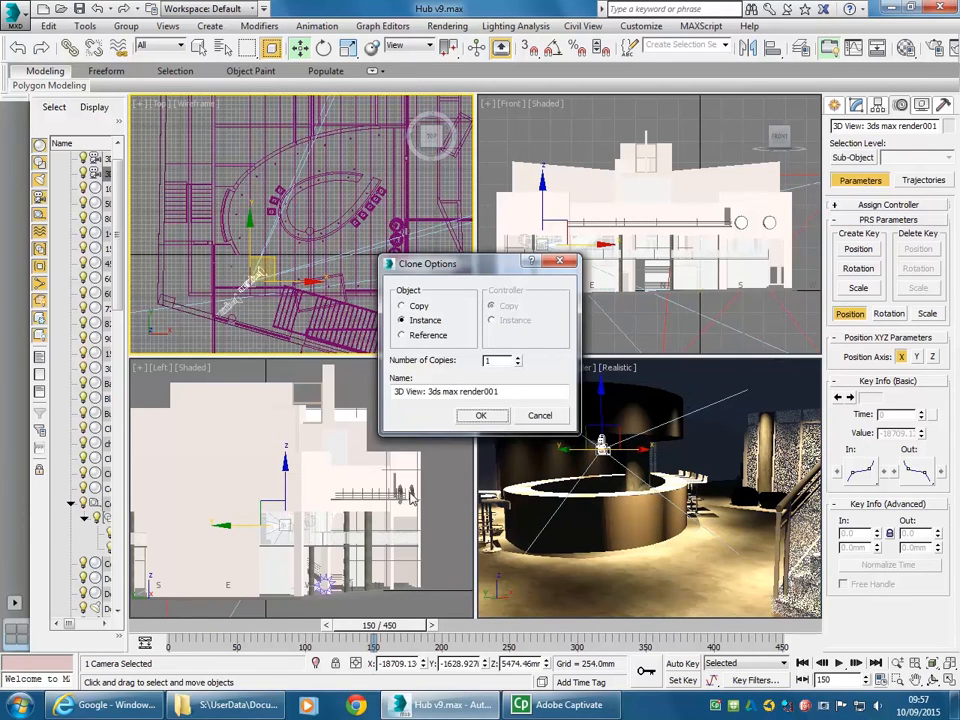
left_click(401, 305)
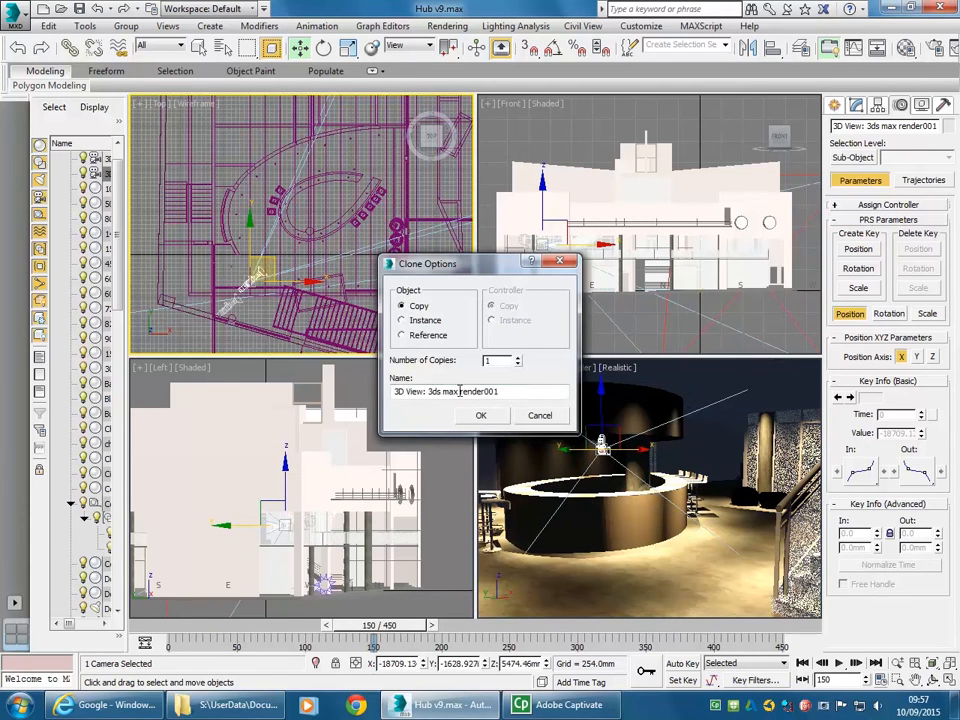
left_click(480, 416)
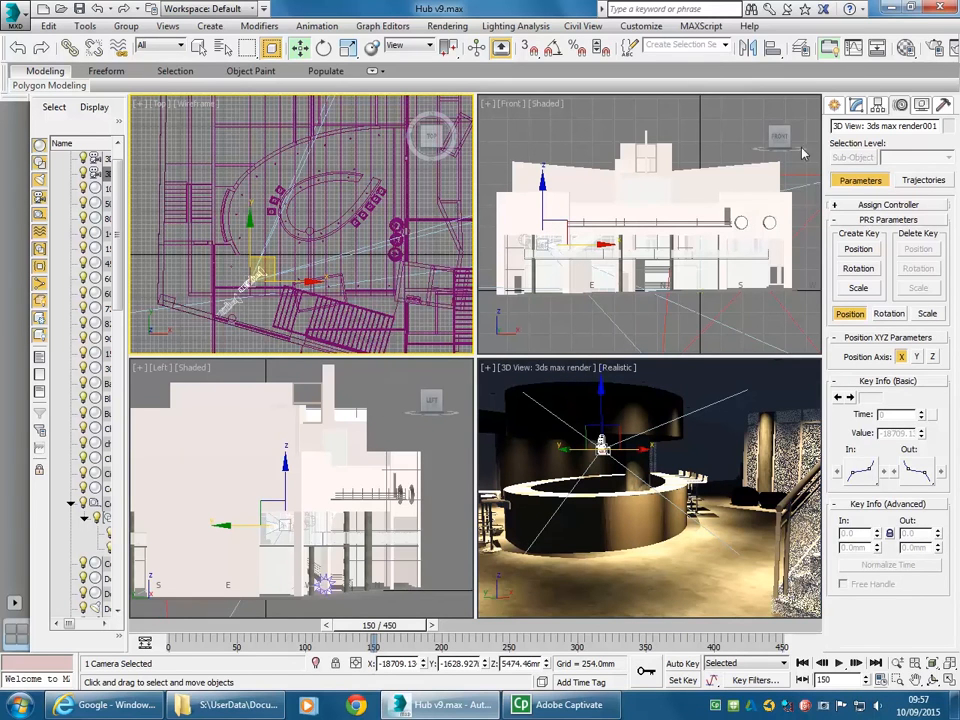
- Change the copied camera's type to Target Camera
left_click(857, 106)
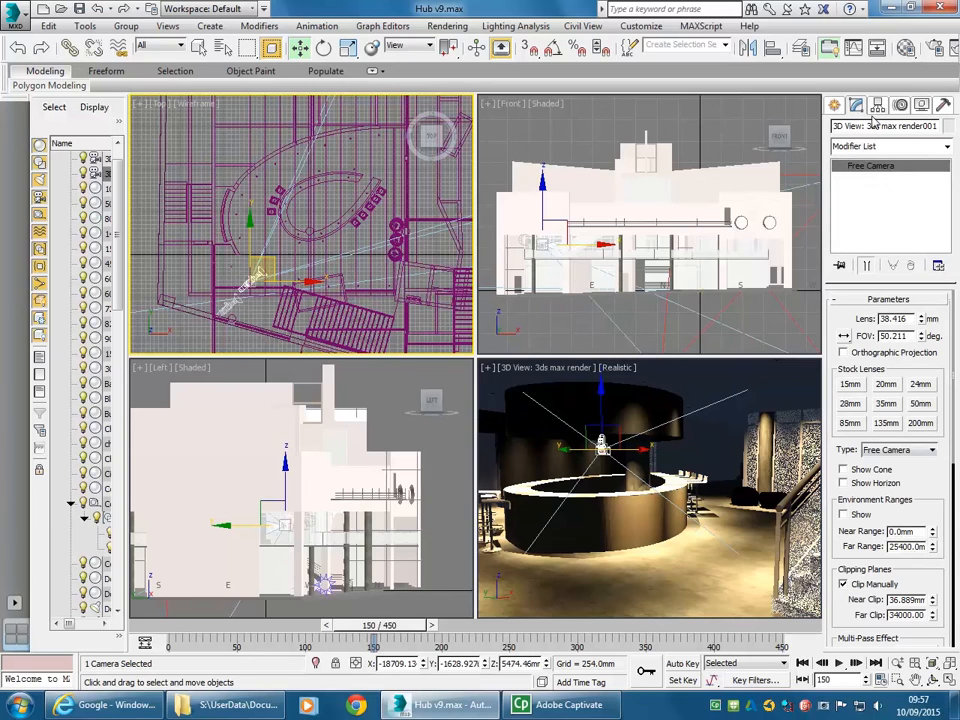
left_click(889, 450)
left_click(889, 473)
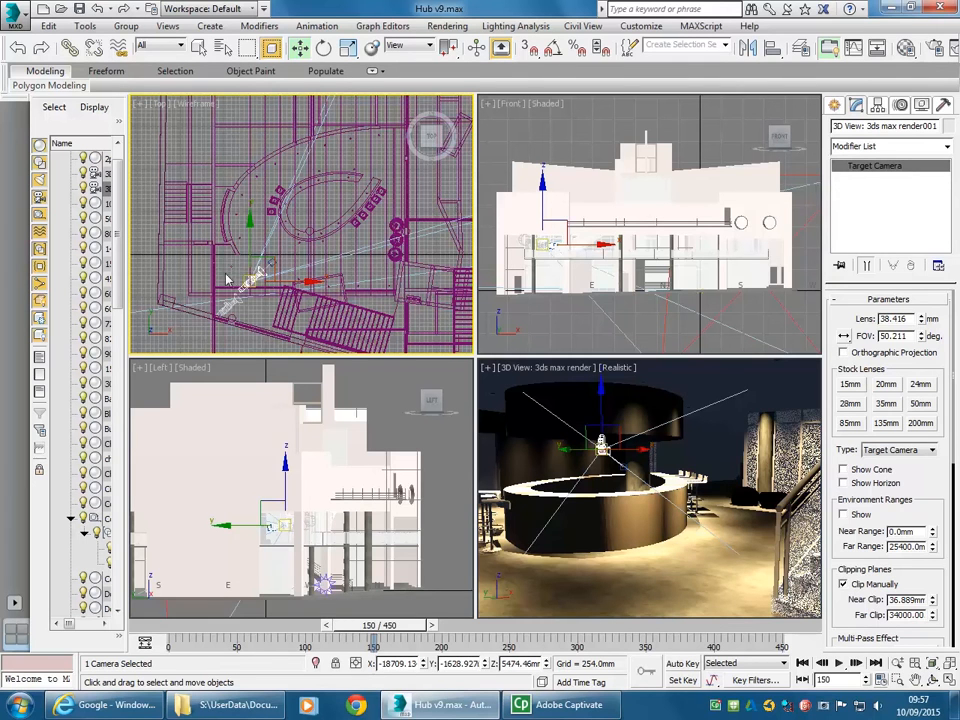
- Move the copied camera's target into the middle of the oval bar, at about X -14555, Y 2889 mm
scroll(232, 260, "up", 5)
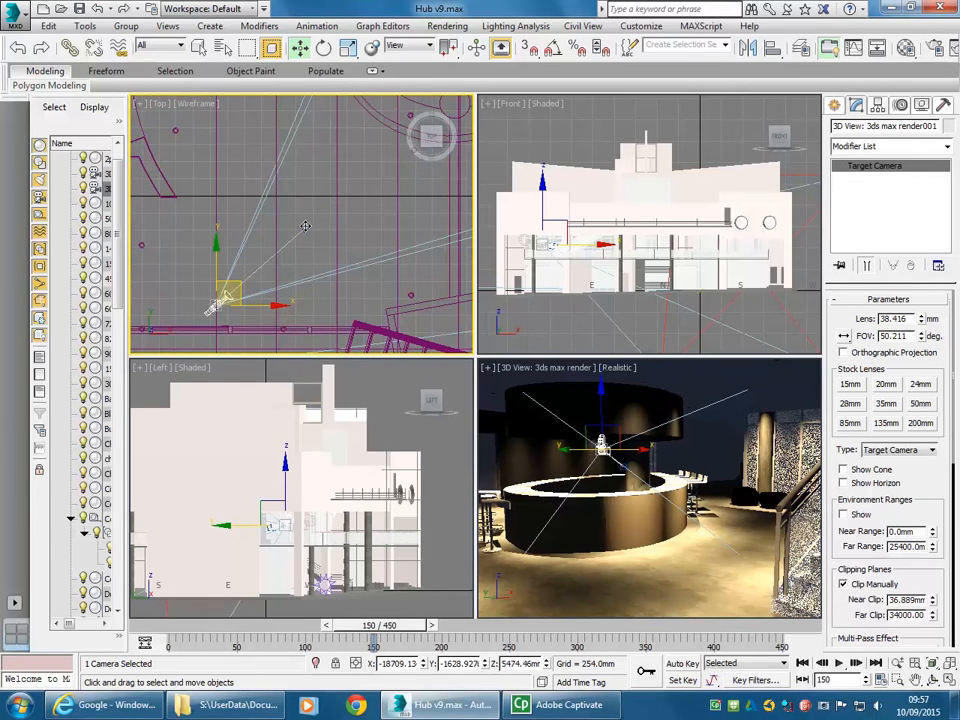
left_click(305, 226)
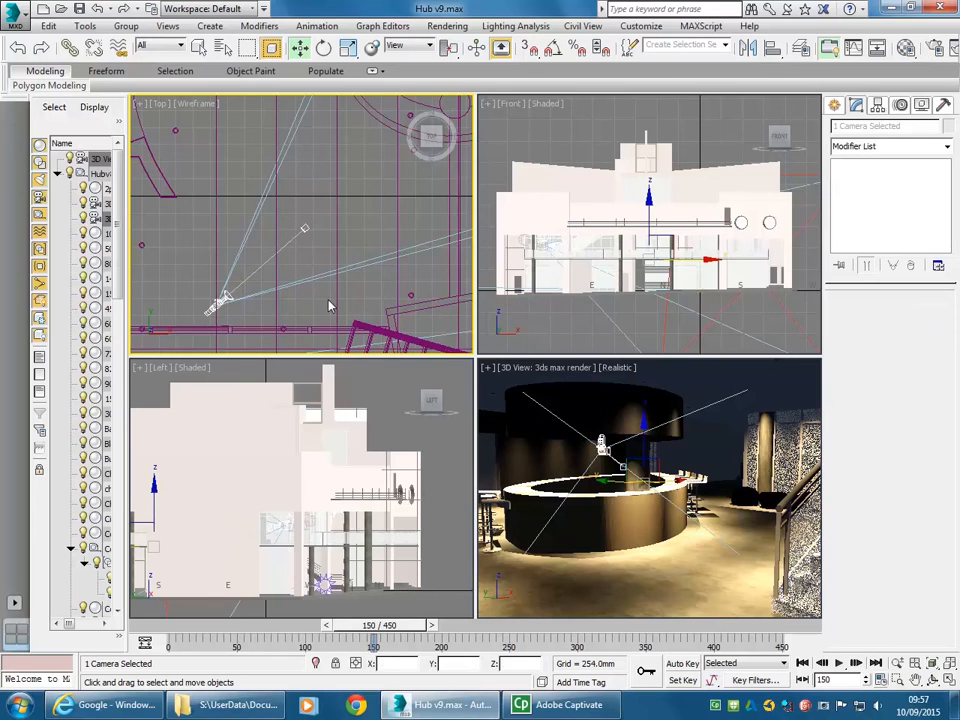
scroll(259, 219, "down", 4)
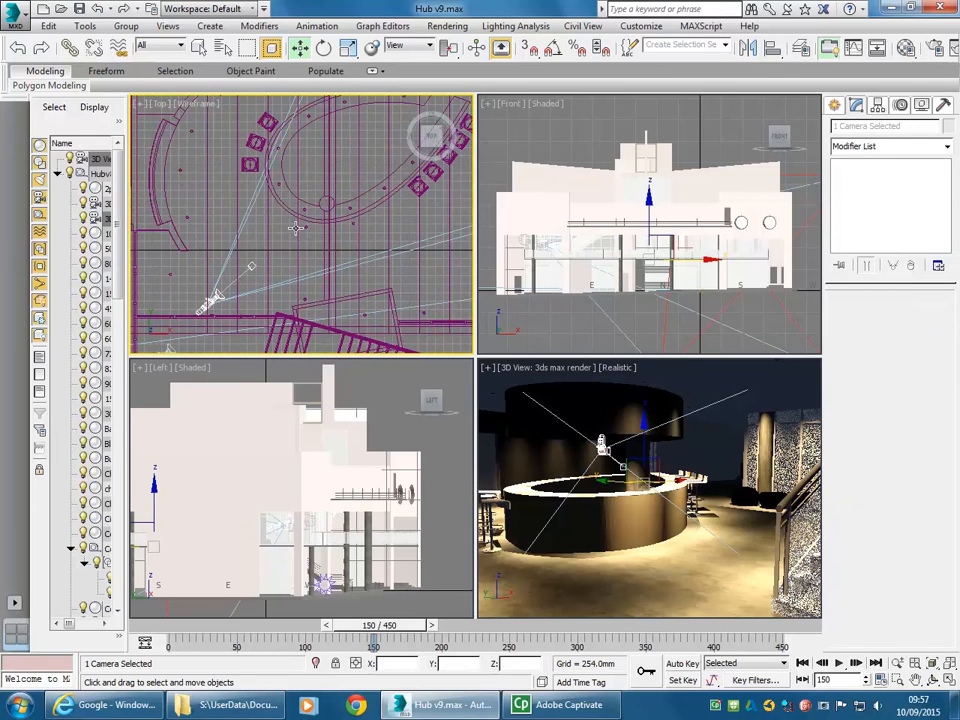
left_click(257, 272)
left_click(252, 266)
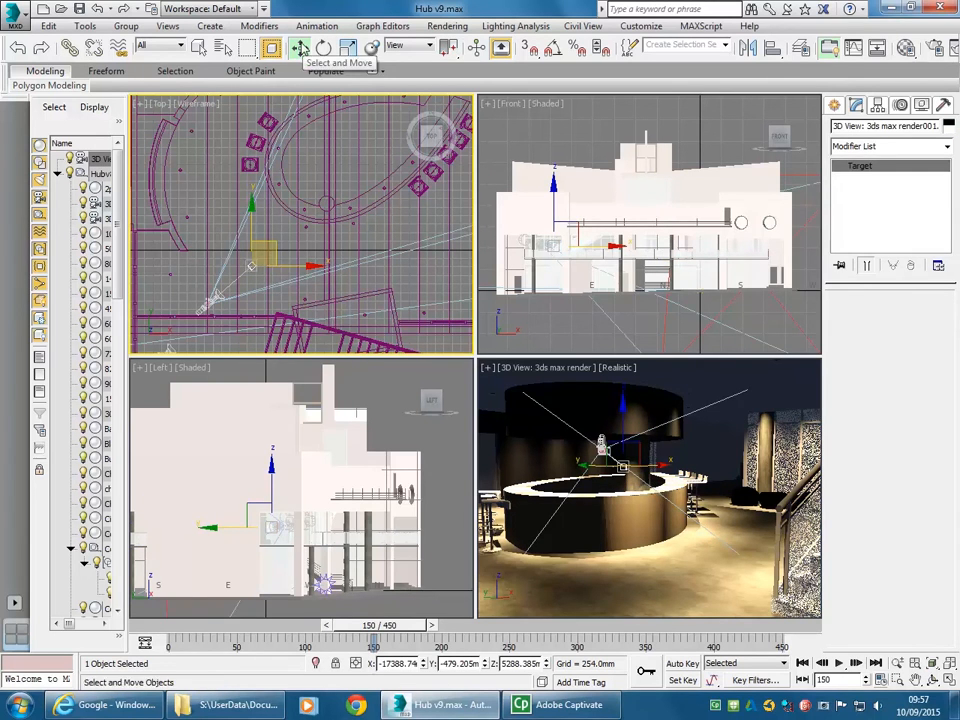
left_click(300, 50)
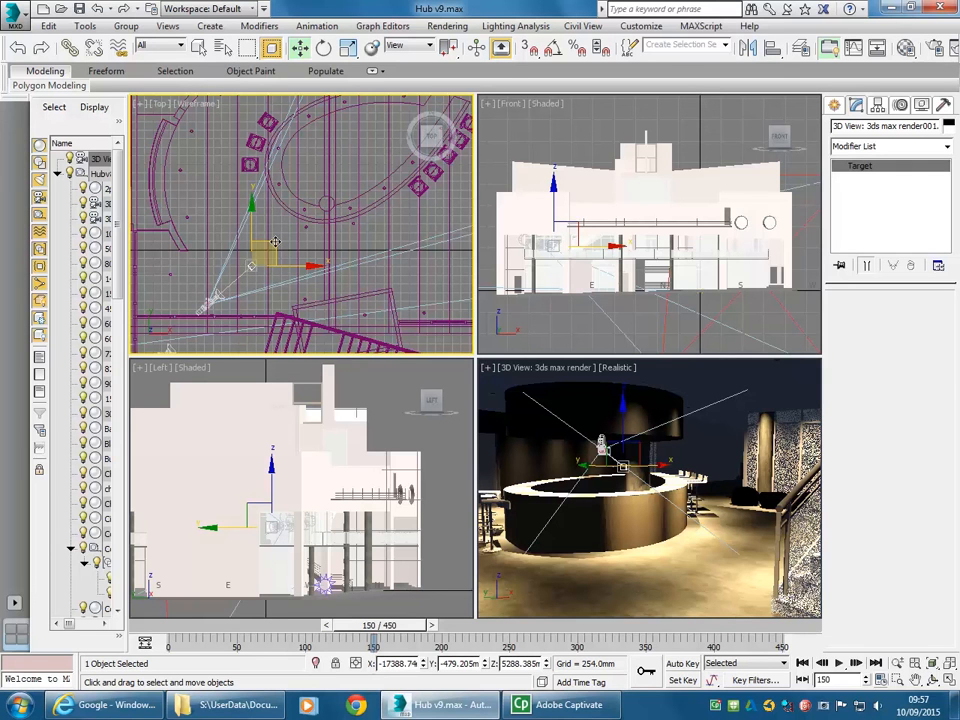
left_click_drag(275, 242, 370, 129)
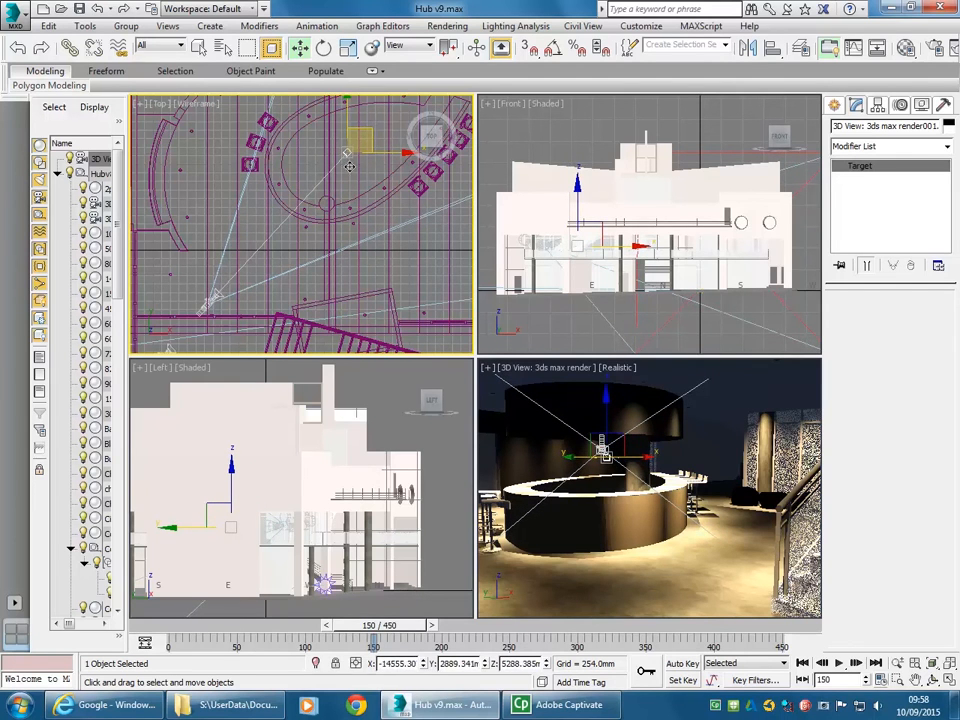
- Move the copied camera slightly closer to the bar and show its view in the 3D viewport
left_click(208, 300)
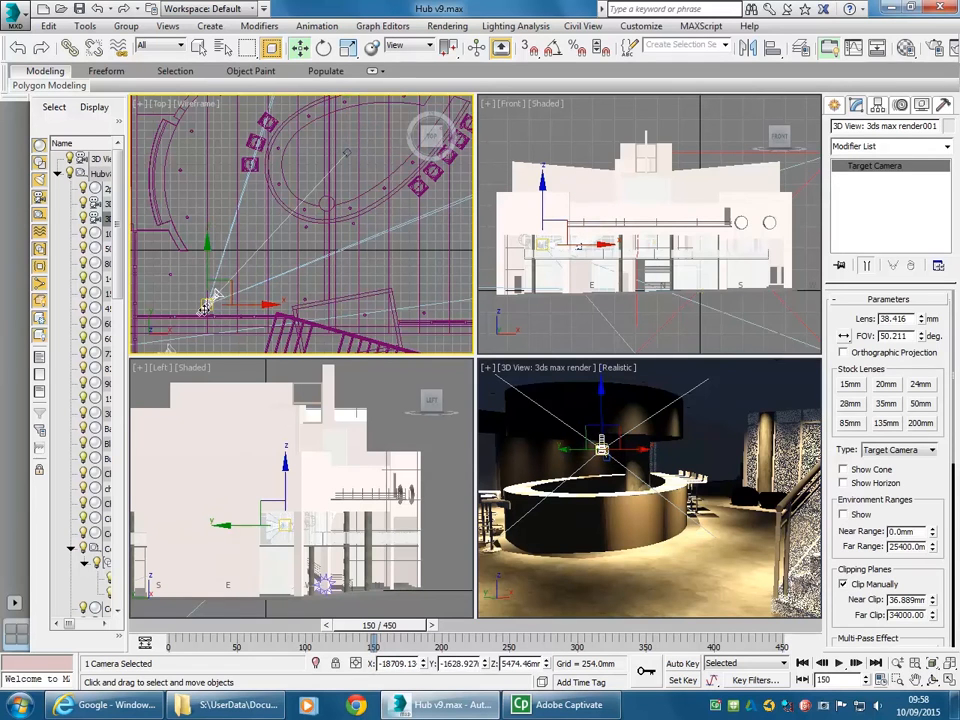
left_click_drag(228, 283, 240, 265)
mouse_move(225, 265)
middle_mouse_down()
mouse_move(207, 281)
mouse_move(215, 283)
middle_mouse_up()
scroll(217, 267, "down", 2)
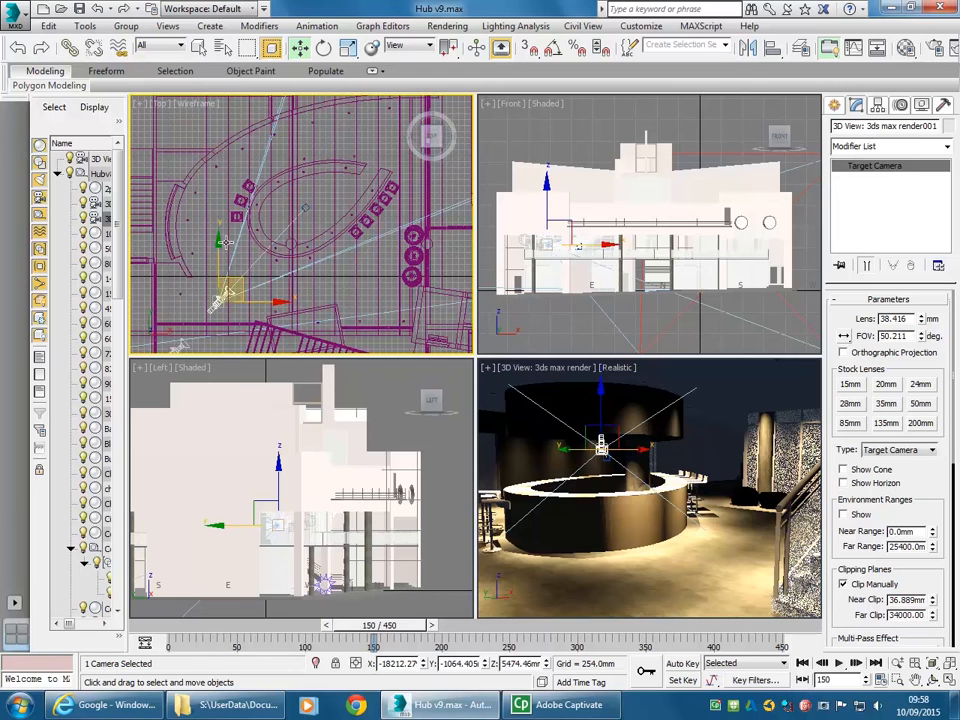
left_click(643, 494)
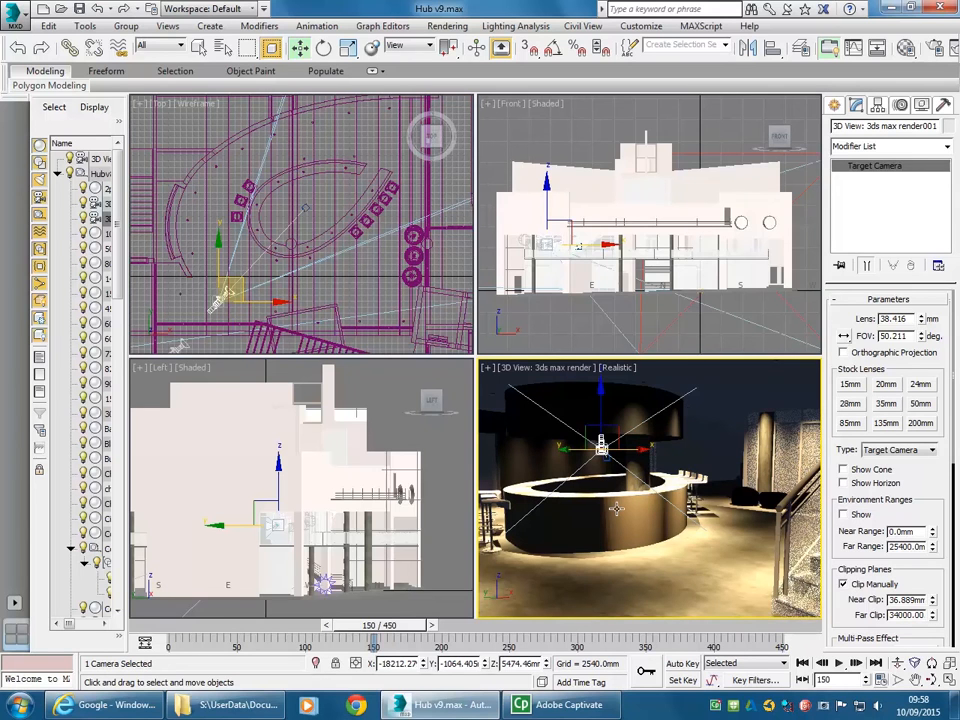
key("c")
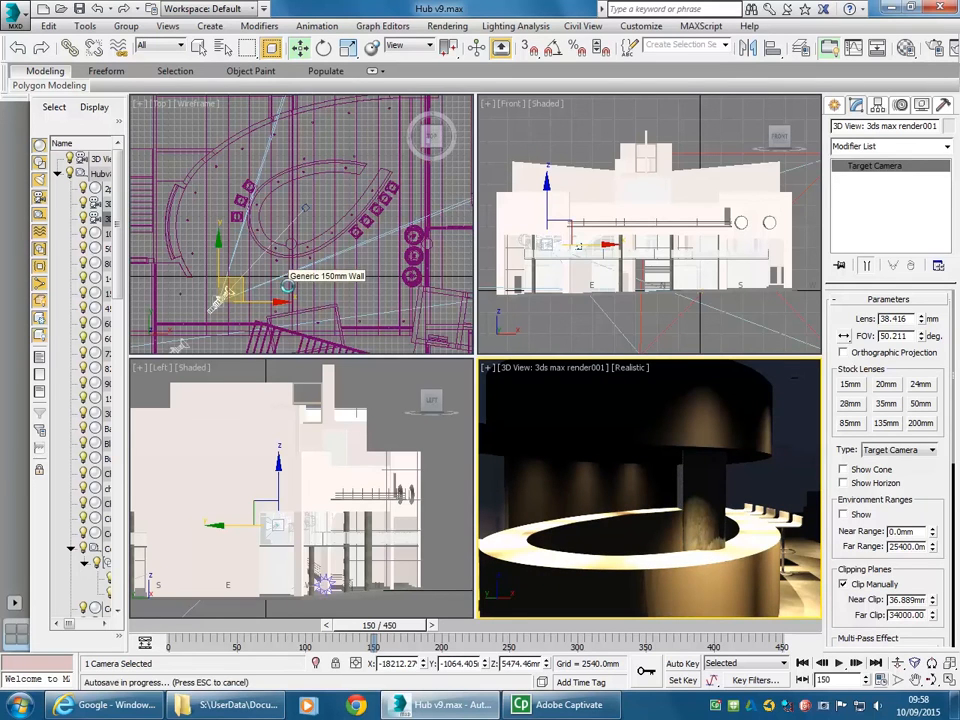
- Try camera positions around the bar in the top view, ending near the curved wall at about X -19014, Y 49 mm
left_click(243, 287)
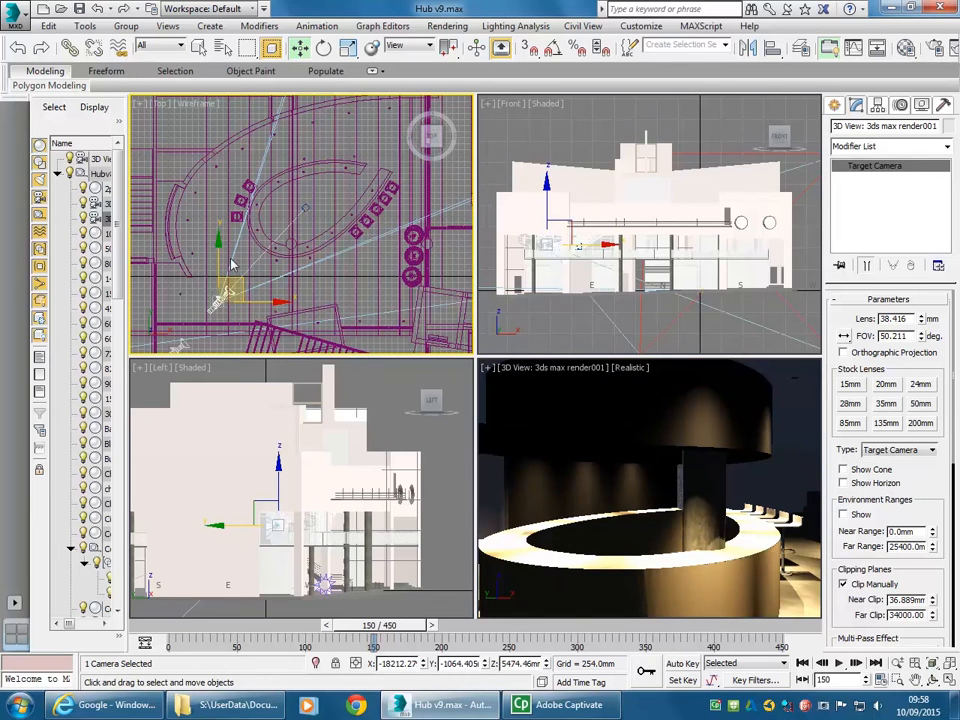
left_click_drag(242, 285, 204, 197)
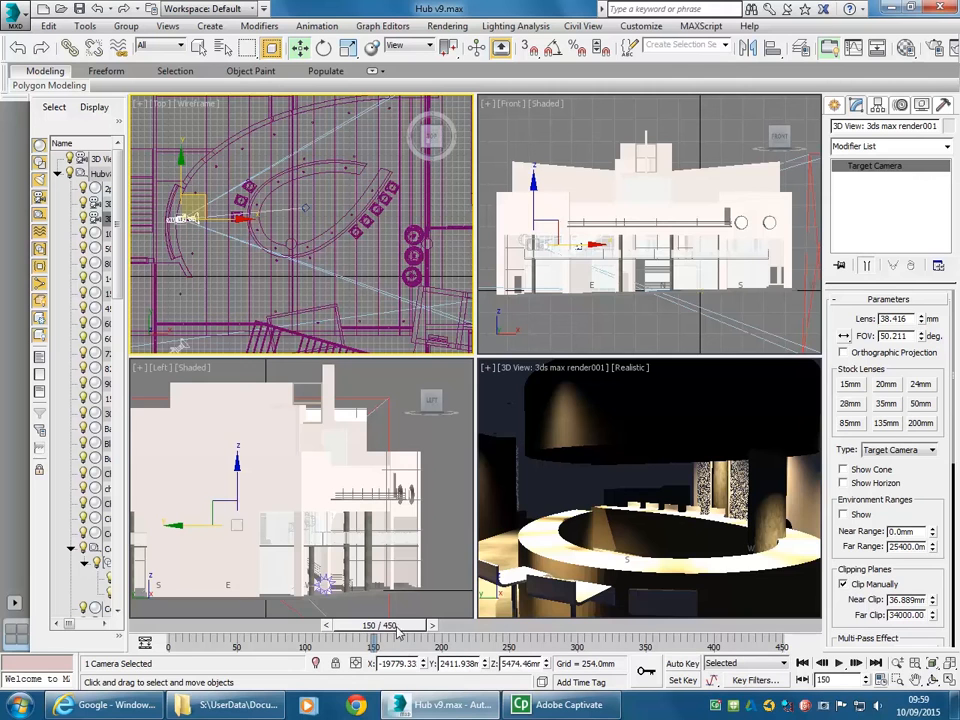
mouse_move(220, 264)
middle_mouse_down()
mouse_move(247, 266)
mouse_move(237, 253)
middle_mouse_up()
scroll(247, 266, "up", 2)
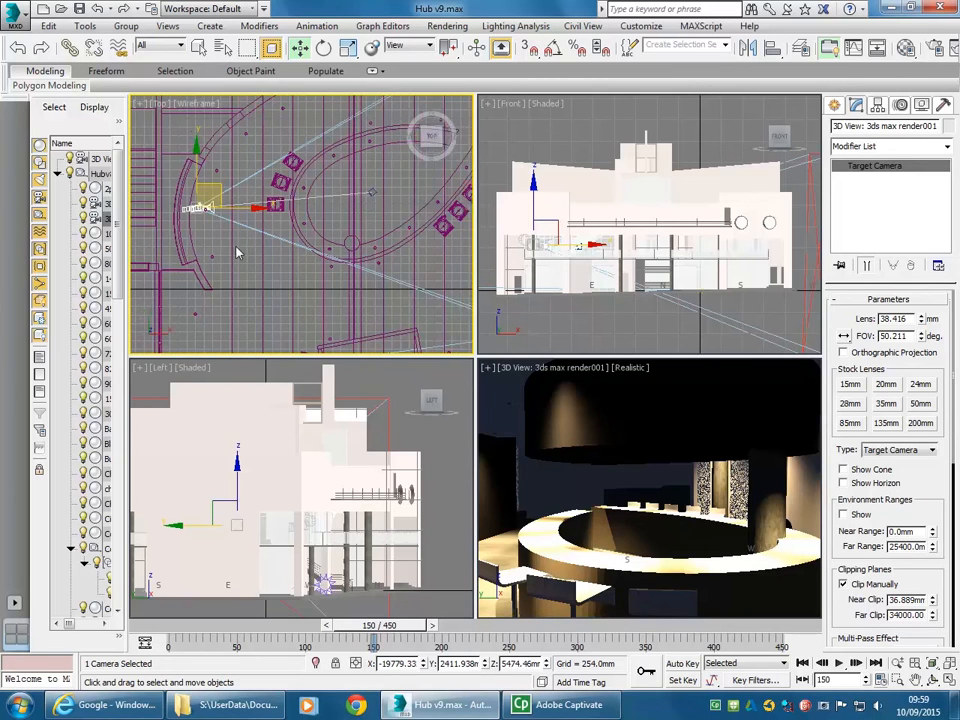
scroll(237, 253, "down", 2)
left_click_drag(230, 199, 247, 255)
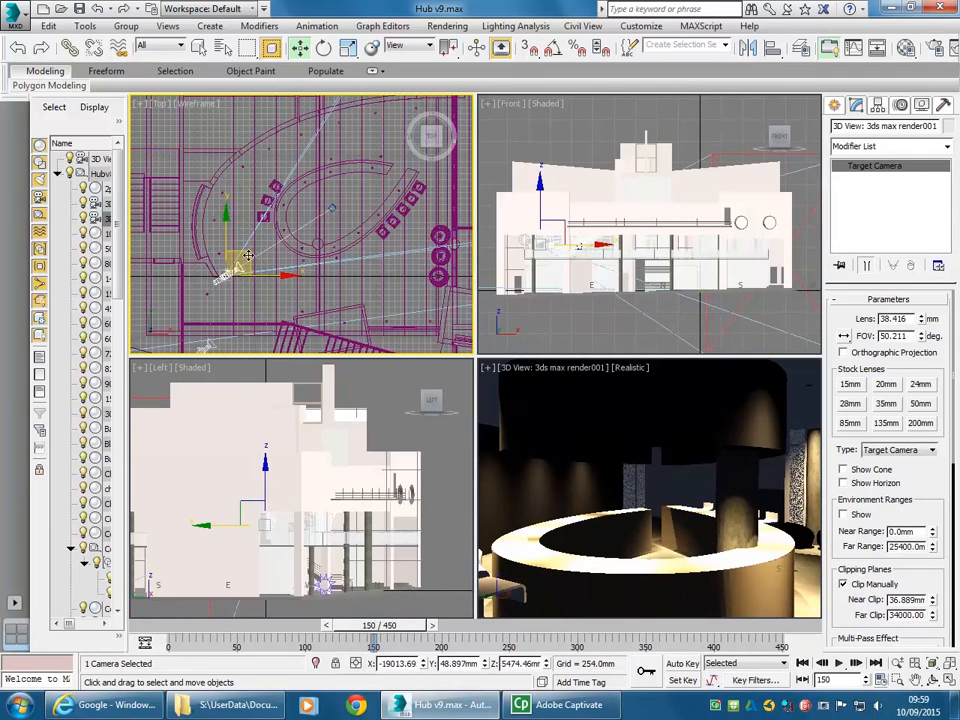
- Compare the 28 mm and 24 mm stock lenses in the camera view and keep 28 mm
right_click(708, 471)
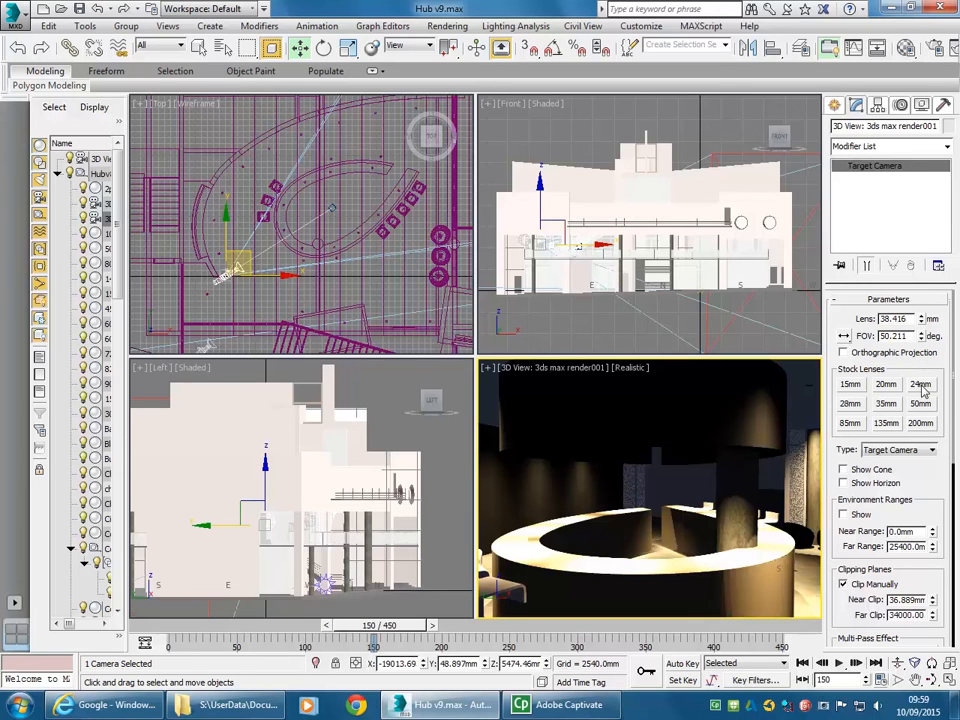
left_click(850, 404)
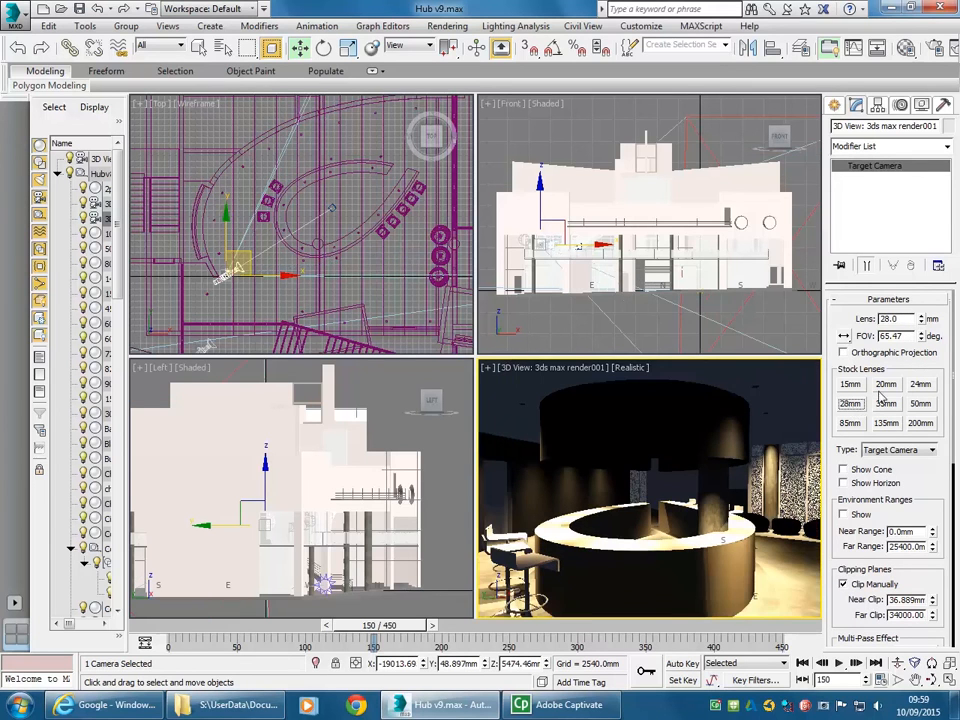
left_click(920, 384)
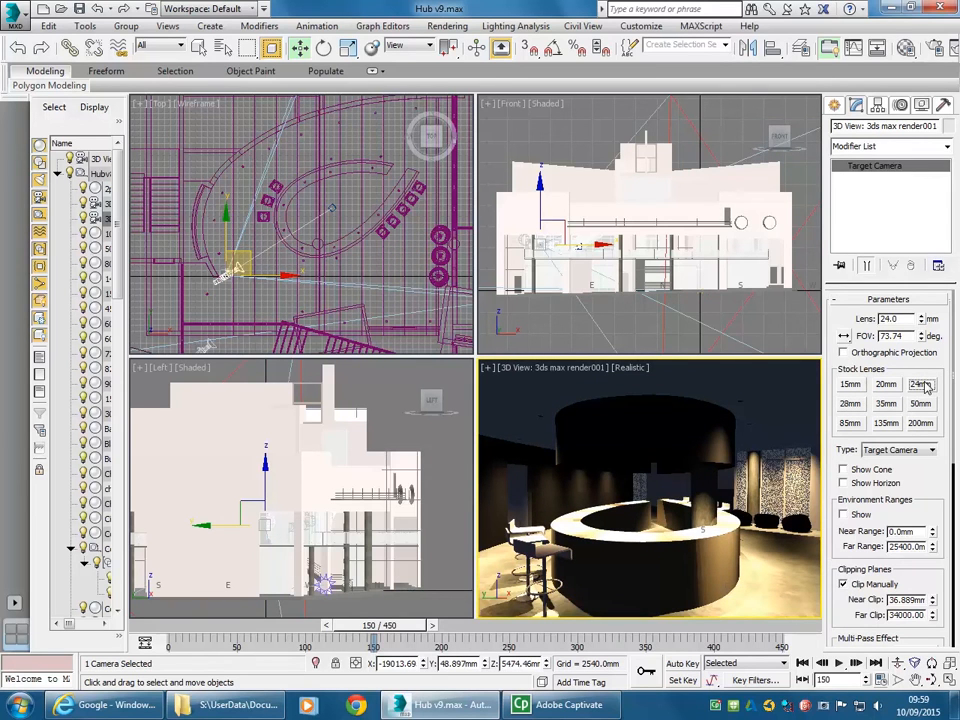
left_click(852, 405)
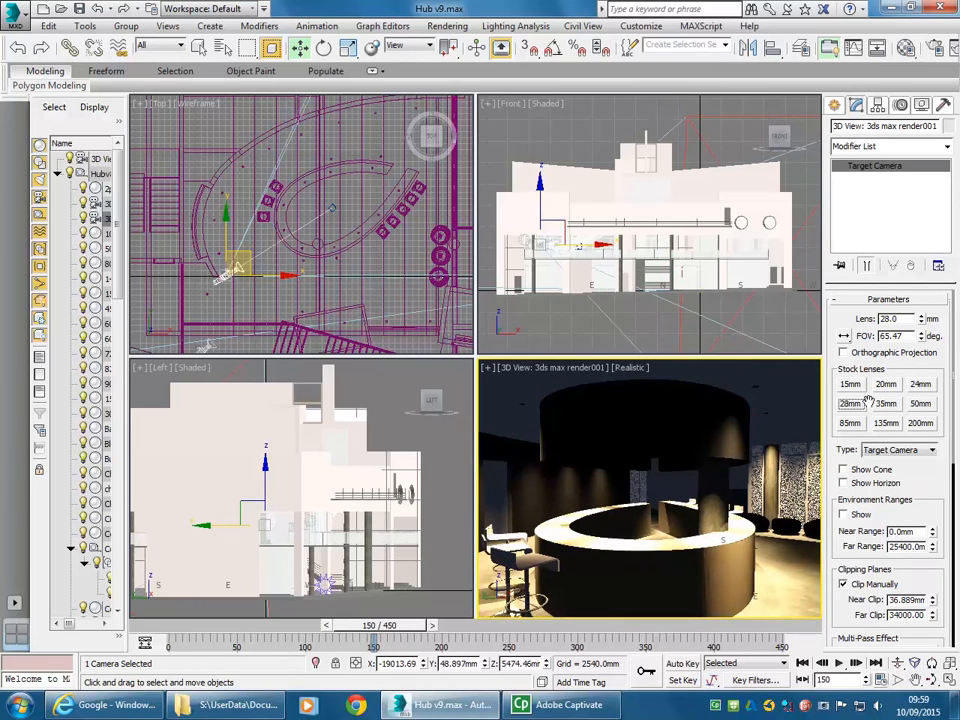
- Turn on Auto Key and move the camera in front of the bar to about X -16674, Y -1078 mm at frame 150
right_click(222, 288)
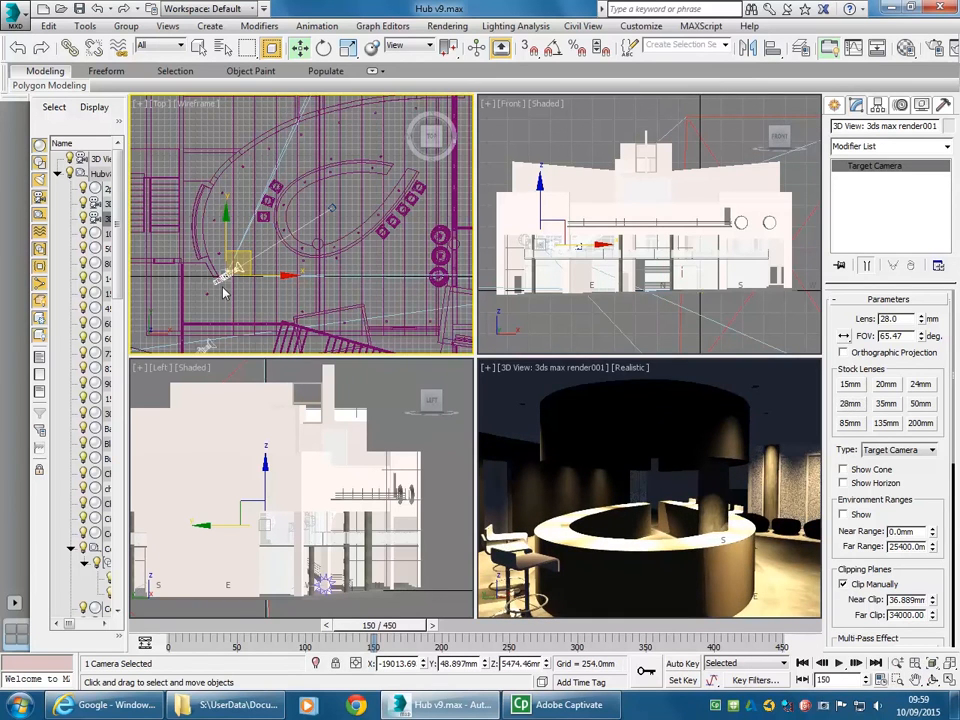
left_click(683, 664)
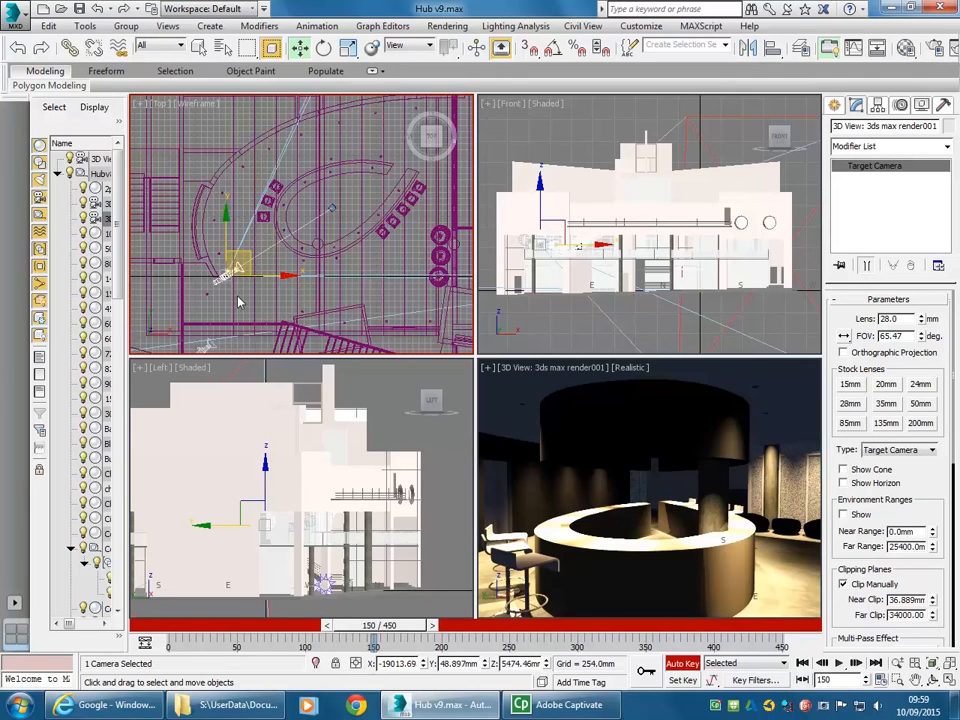
left_click_drag(247, 256, 300, 288)
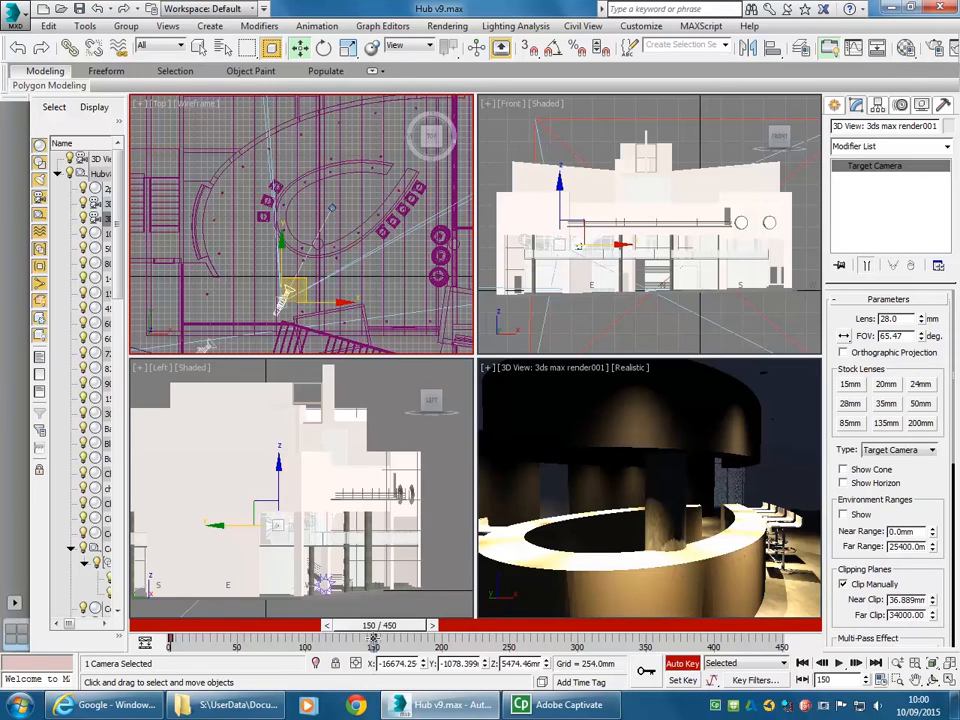
- Shift the camera's frame 150 key to about frame 210 and its starting key from frame 0 to frame 150
left_click_drag(374, 640, 449, 640)
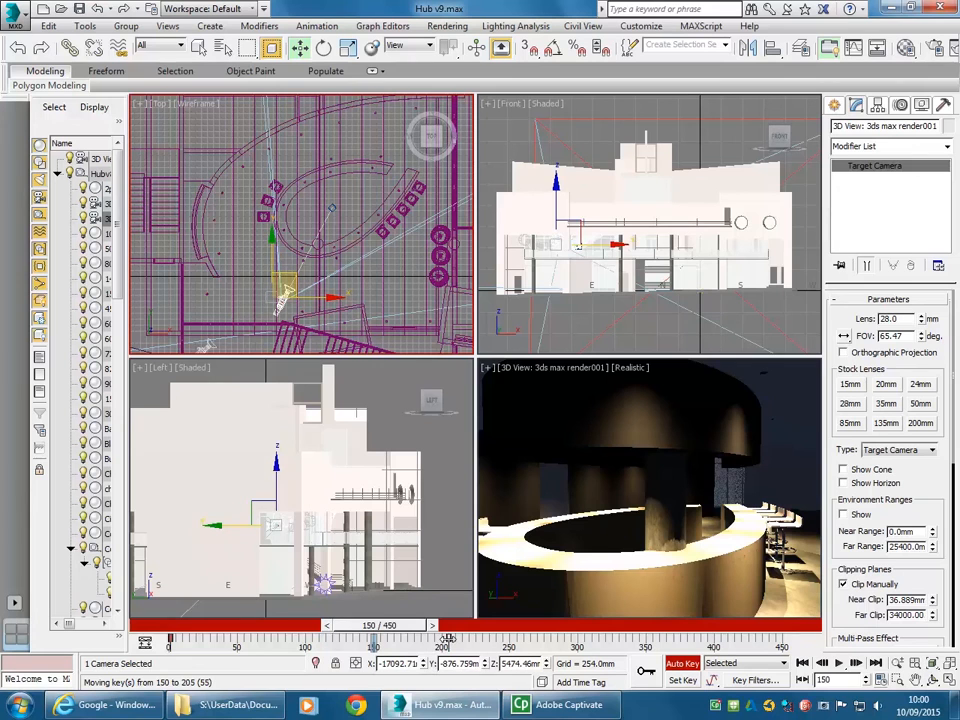
left_click_drag(449, 640, 456, 639)
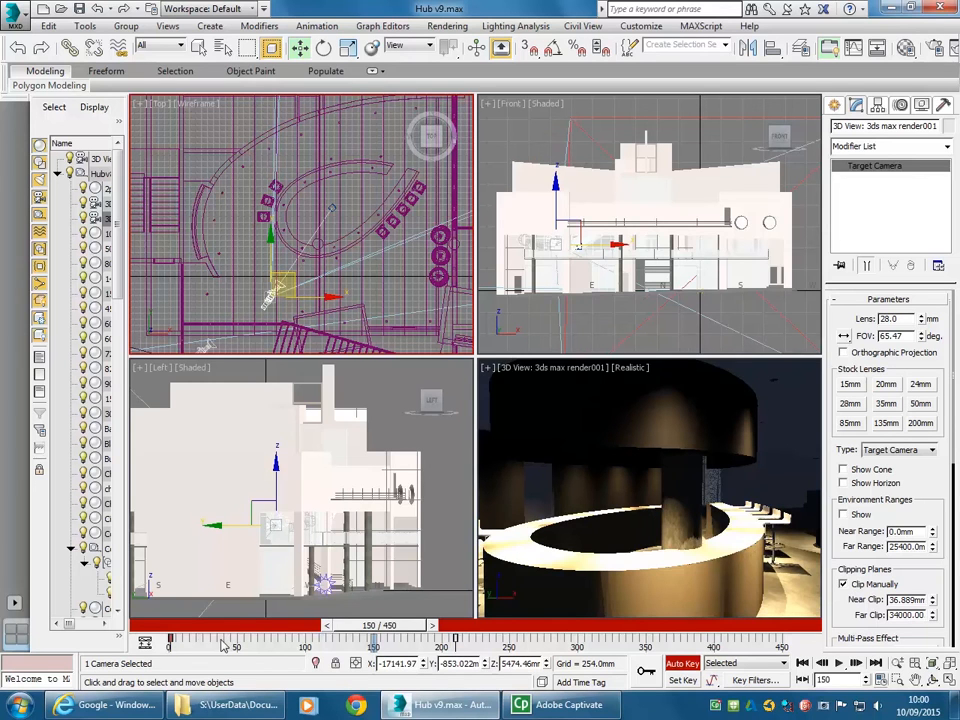
left_click(372, 648)
left_click_drag(171, 642, 374, 642)
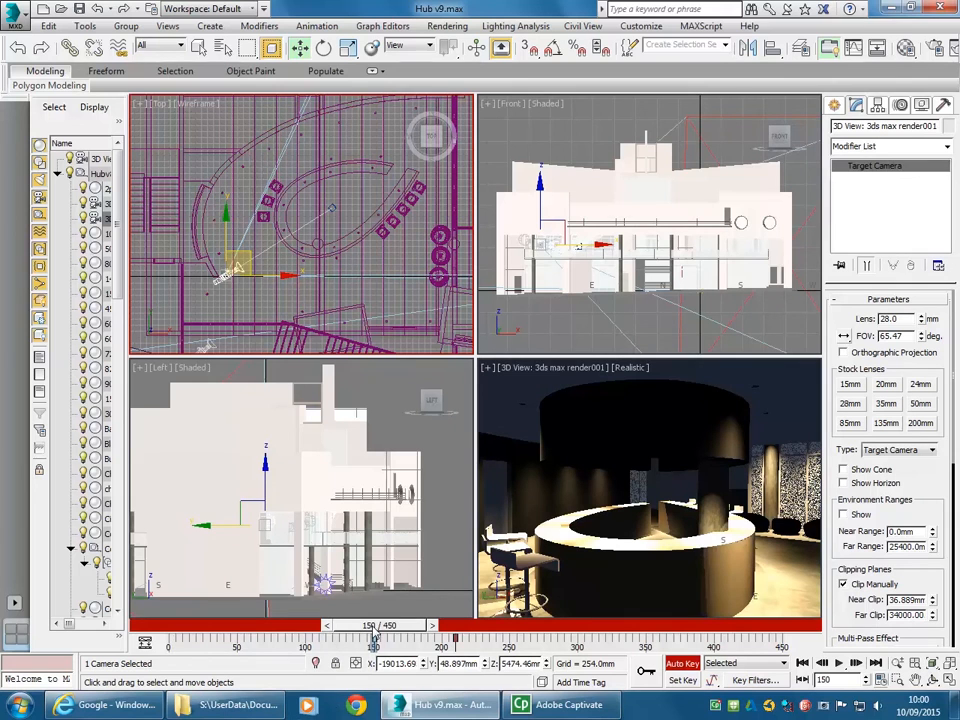
- At frame 260, key the camera farther around the bar beside the stairs, at about X -13678, Y -1887 mm
left_click_drag(370, 636, 511, 635)
key("w")
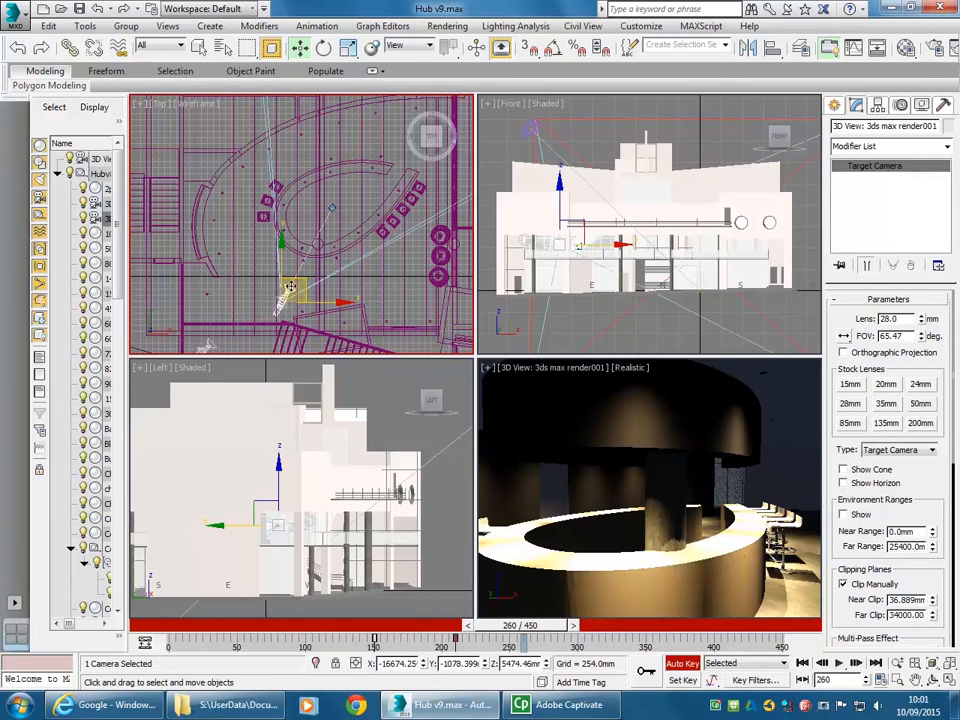
left_click_drag(300, 283, 372, 300)
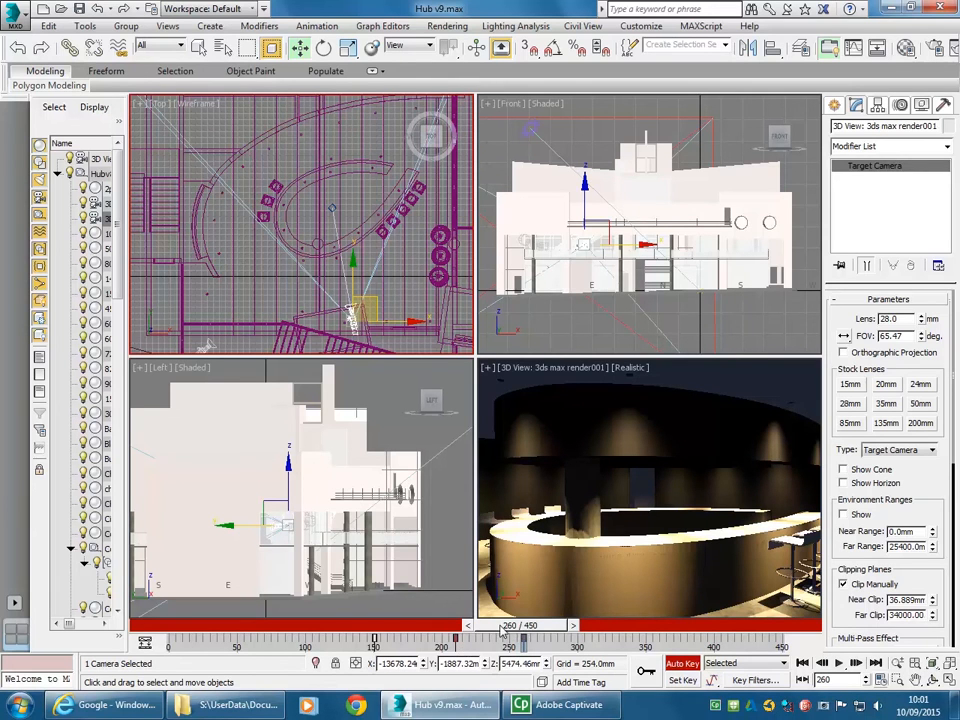
- At frame 318, key the camera farther around the bar near the round tables, at about X -10747, Y -393 mm
left_click_drag(503, 627, 577, 630)
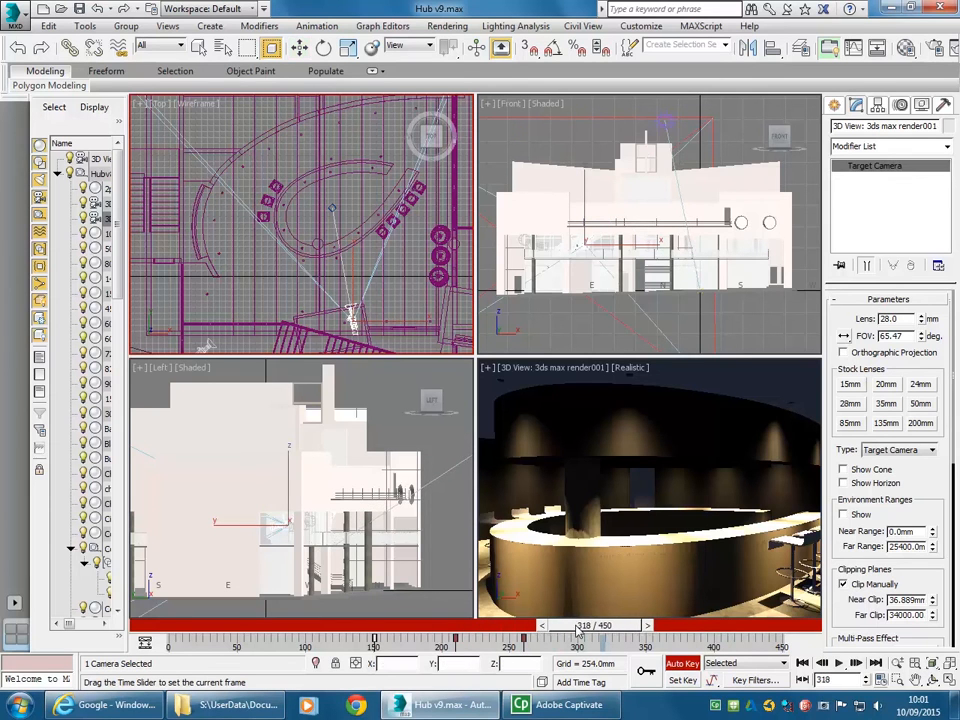
key("w")
middle_click_drag(368, 302, 314, 308)
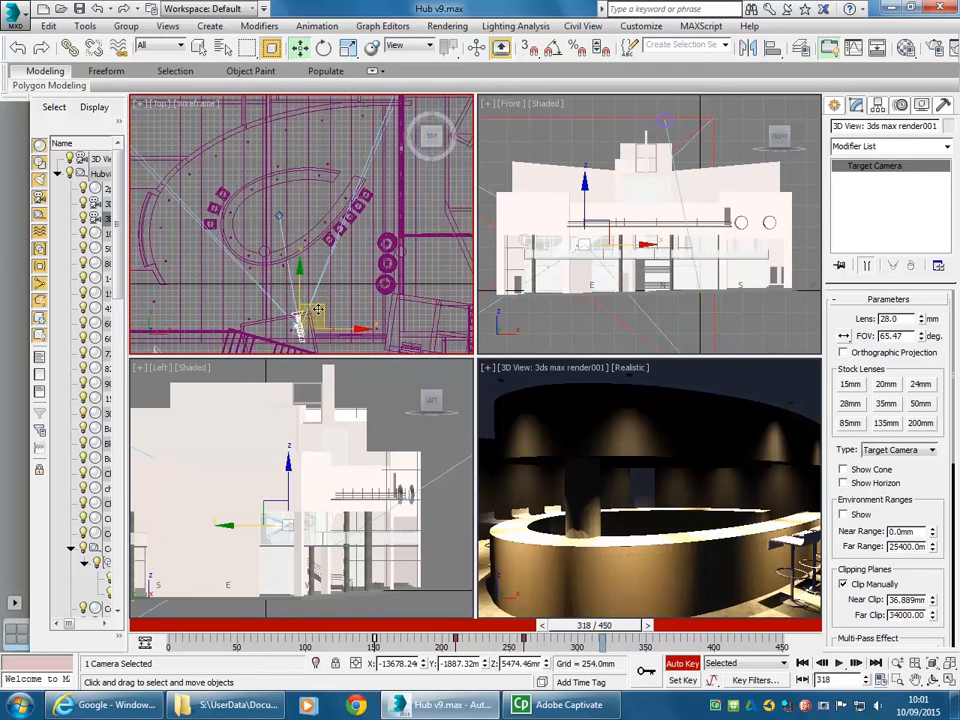
left_click_drag(318, 309, 391, 273)
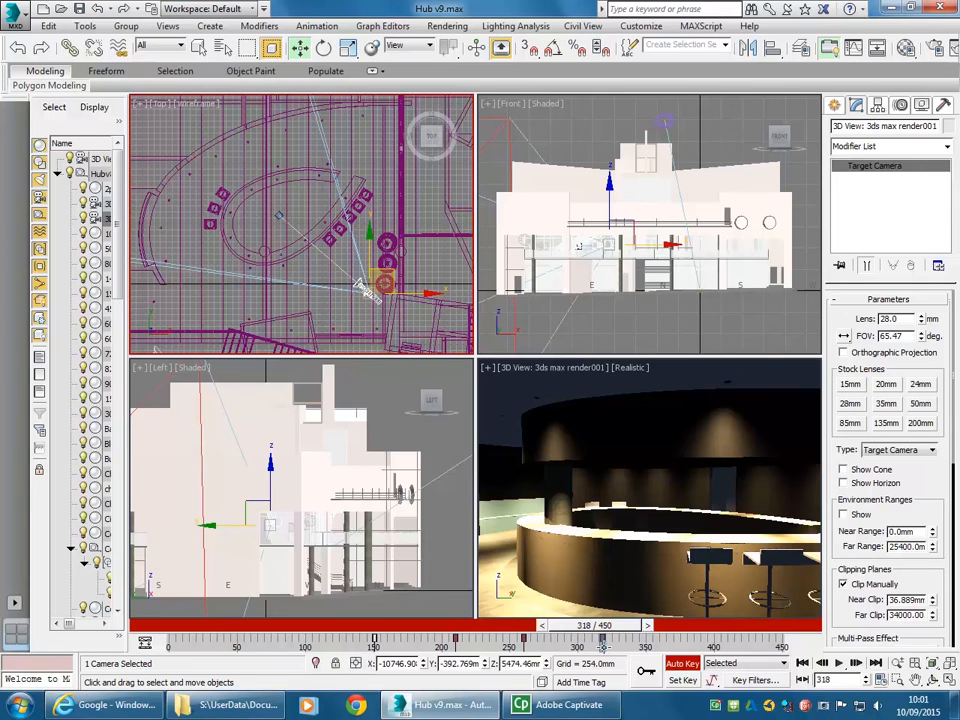
- Key the camera behind the row of bar stools at frame 381, and at about X -10092, Y 6963 mm at frame 450
left_click_drag(592, 628, 673, 629)
middle_click_drag(271, 250, 240, 266)
left_click_drag(358, 289, 384, 223)
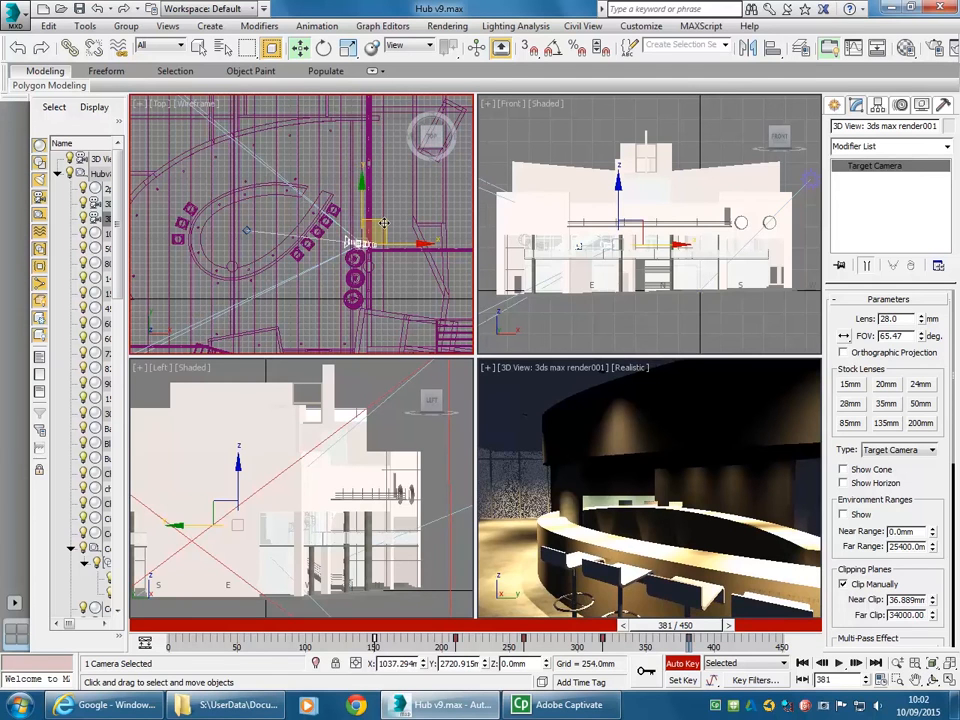
left_click_drag(665, 627, 773, 627)
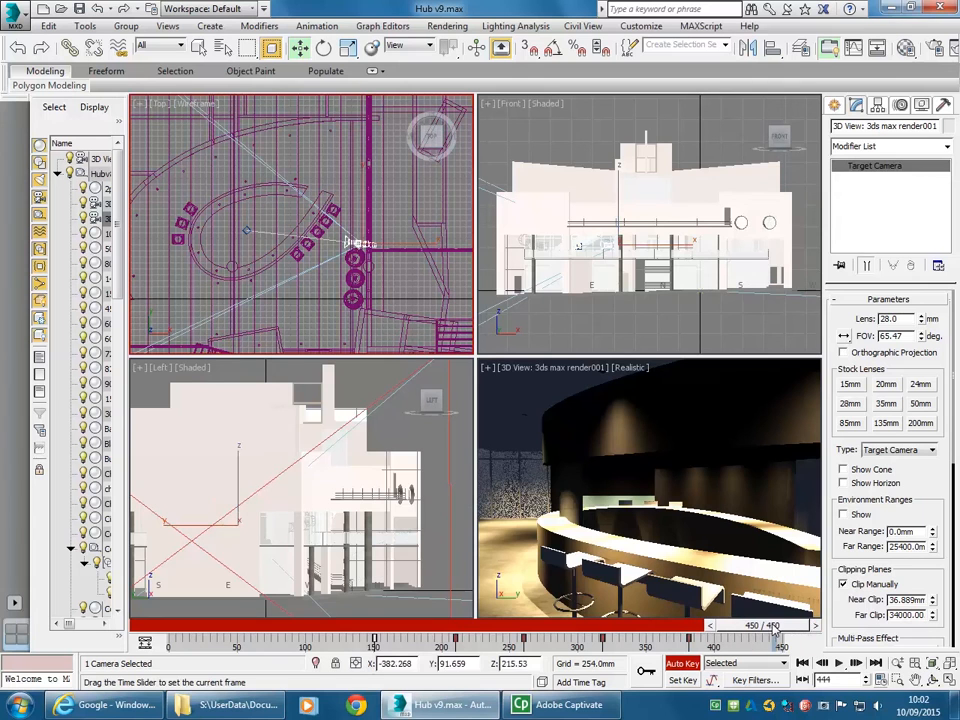
left_click_drag(386, 219, 377, 109)
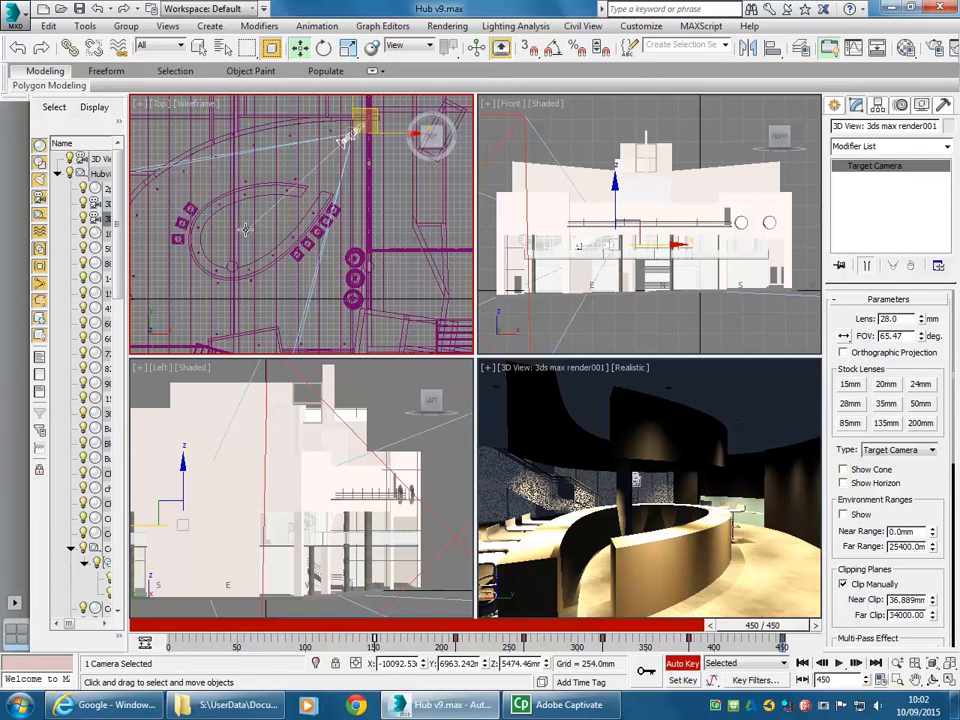
- Move the camera's target to about Y 969 mm at frame 450 and shift its starting key to frame 150
left_click(246, 229)
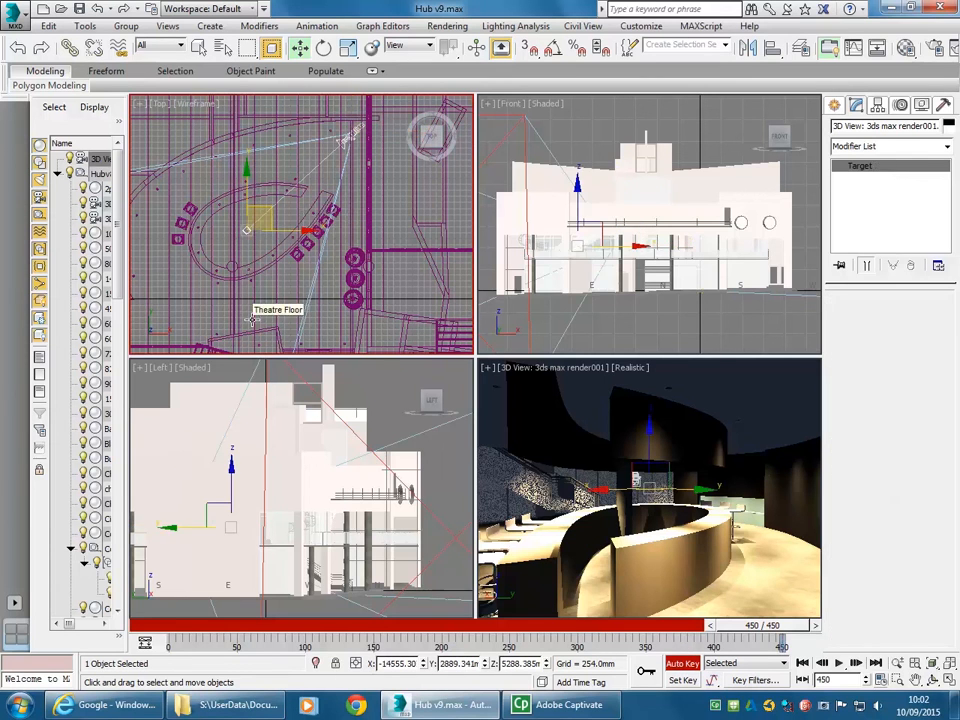
left_click_drag(246, 192, 248, 239)
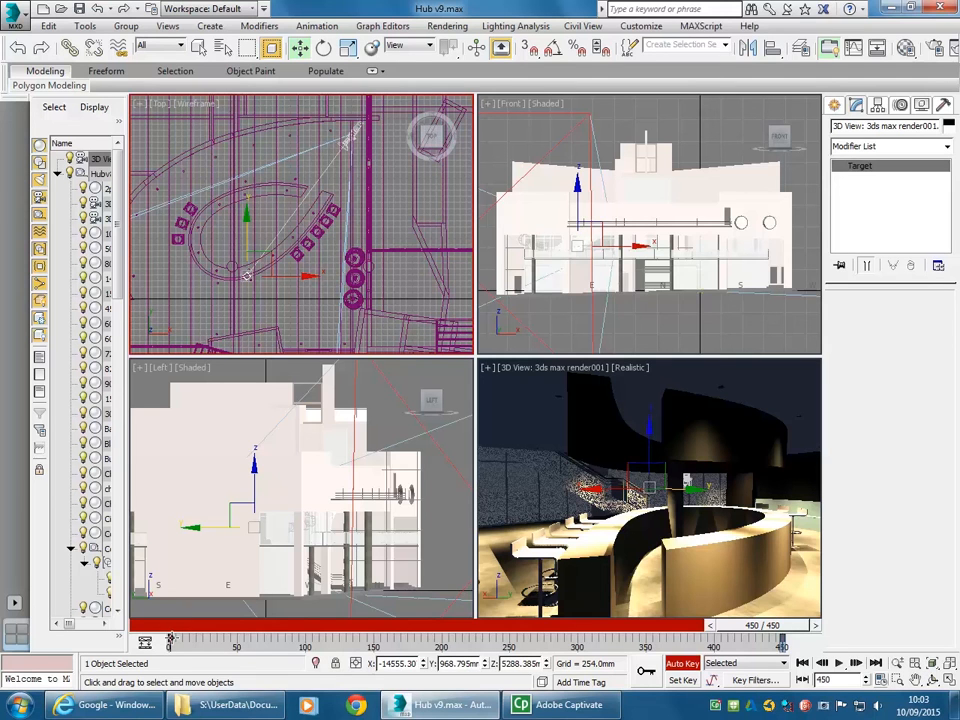
left_click_drag(170, 640, 374, 640)
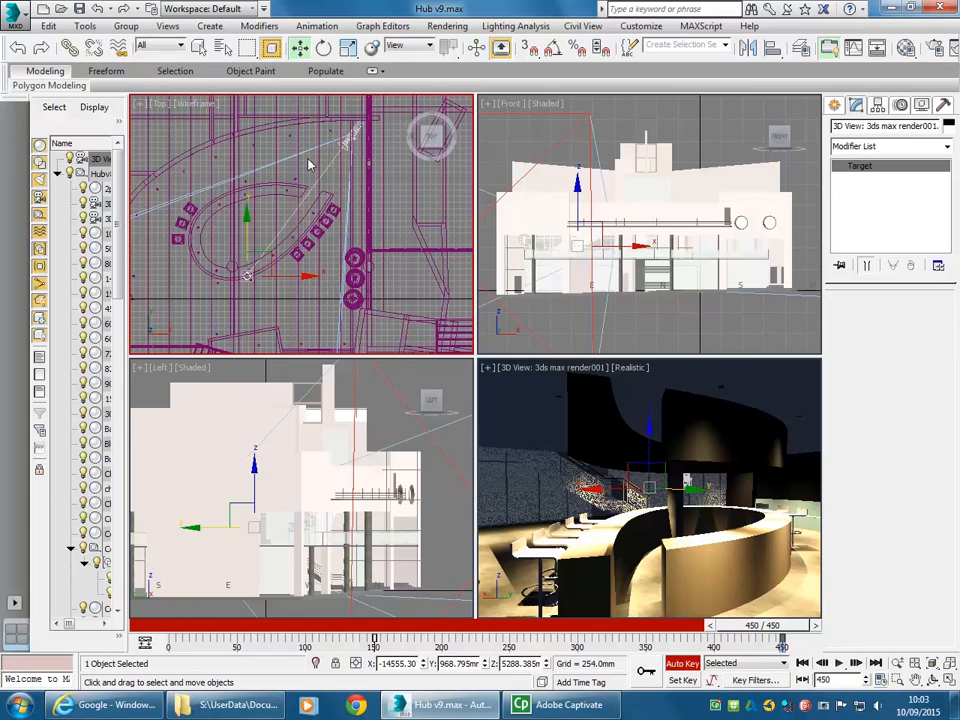
- Turn off Auto Key and play the camera animation from about frame 150 in the camera view
left_click(683, 662)
left_click_drag(757, 630, 389, 627)
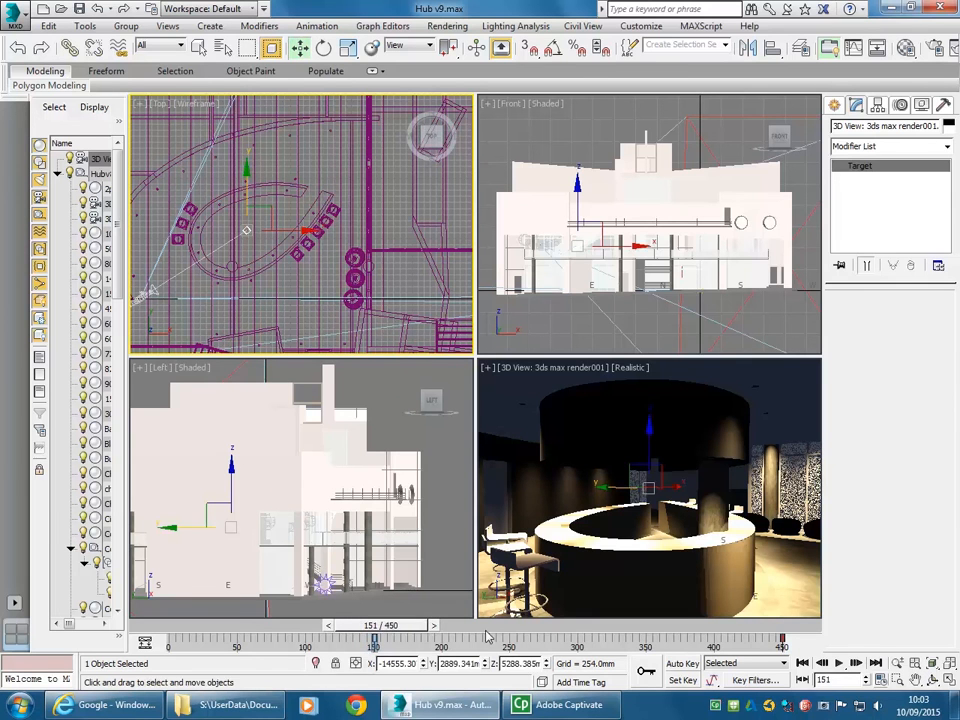
key("/")
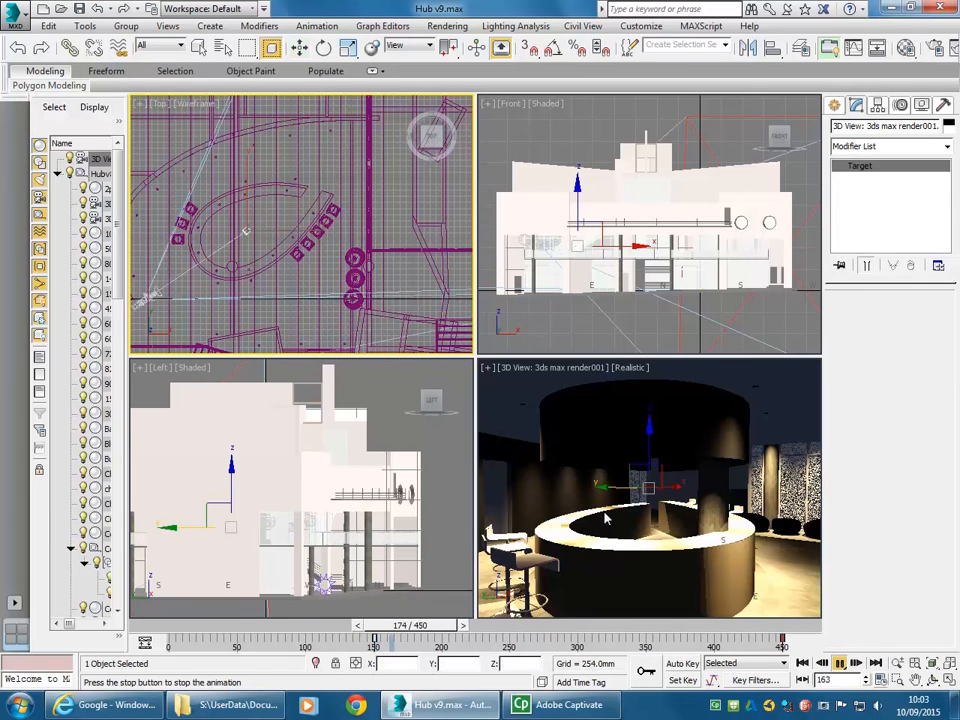
left_click(606, 521)
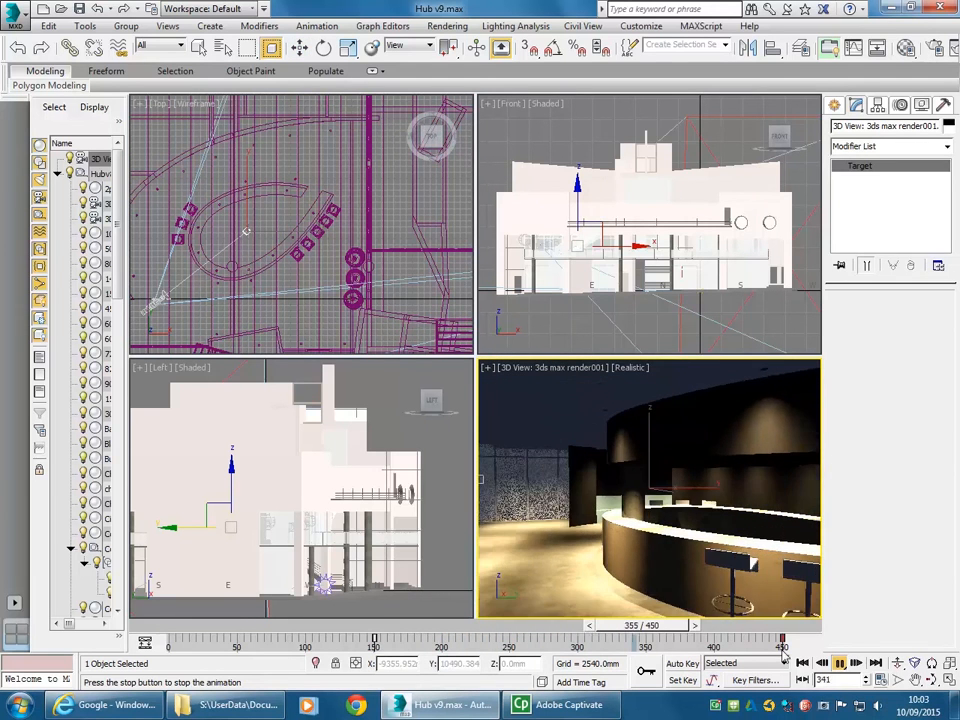
left_click(839, 663)
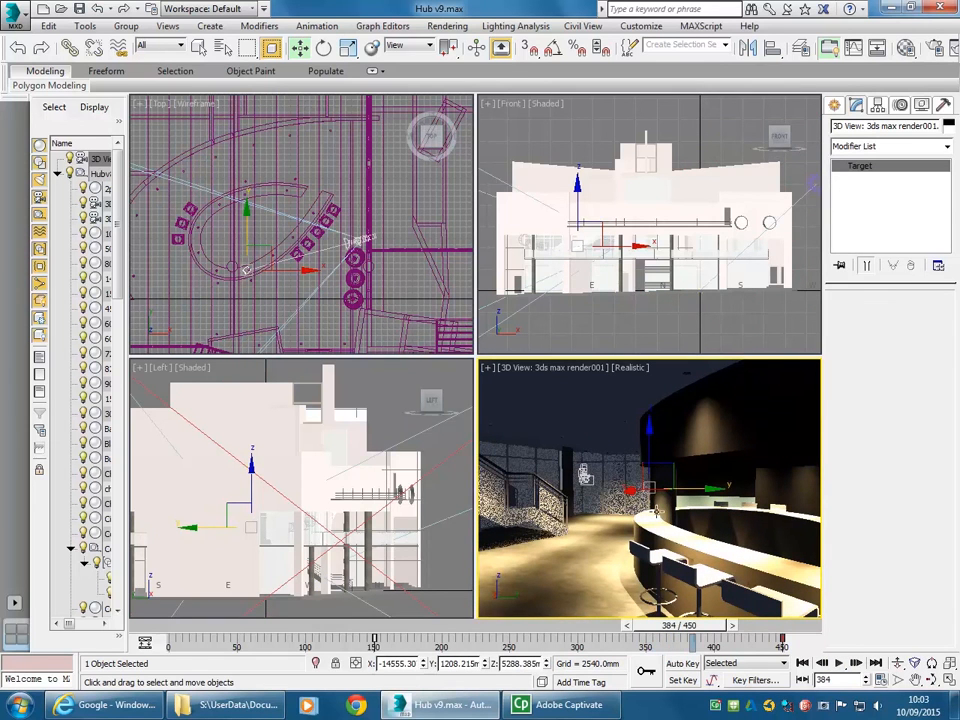
- With Auto Key on, key the camera target at frame 296 at about X -13888, Y 2701 mm
left_click_drag(671, 626, 562, 627)
key("w")
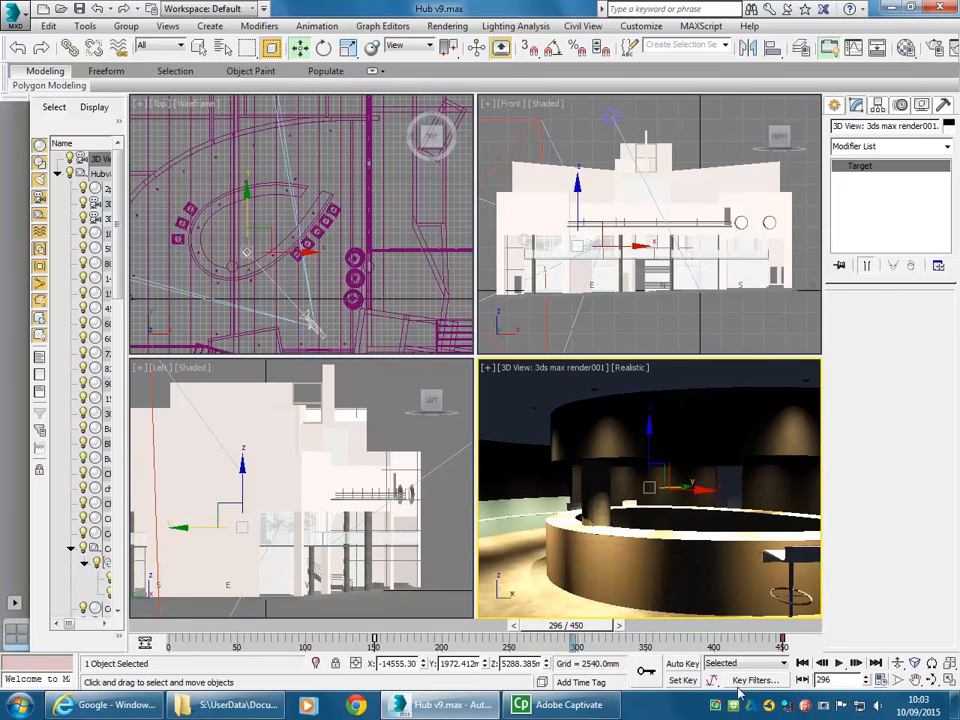
left_click(682, 664)
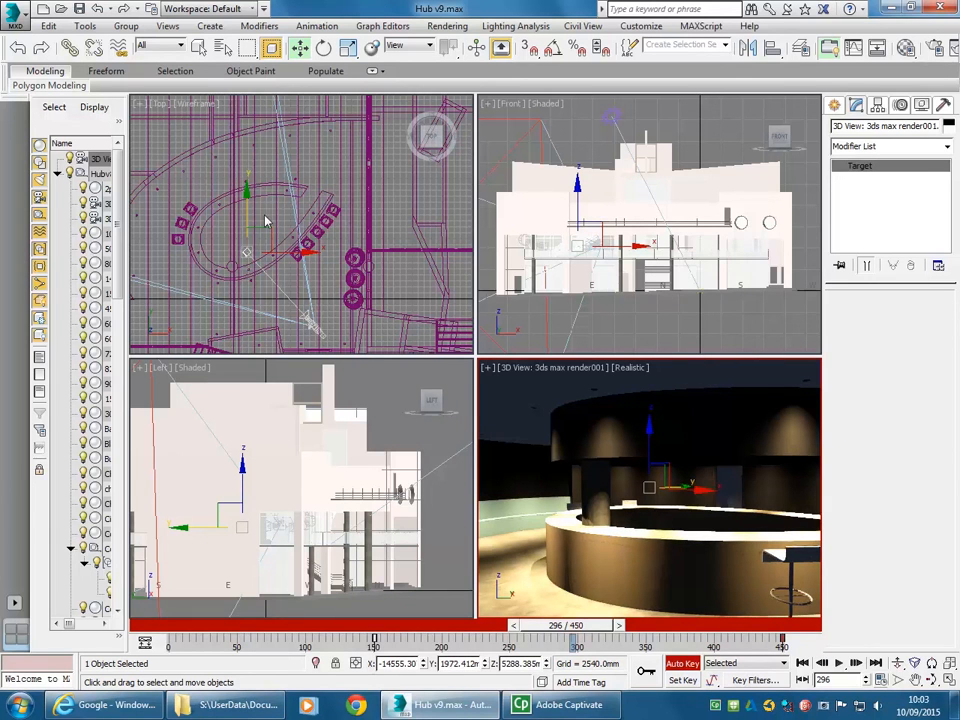
left_click_drag(268, 234, 286, 213)
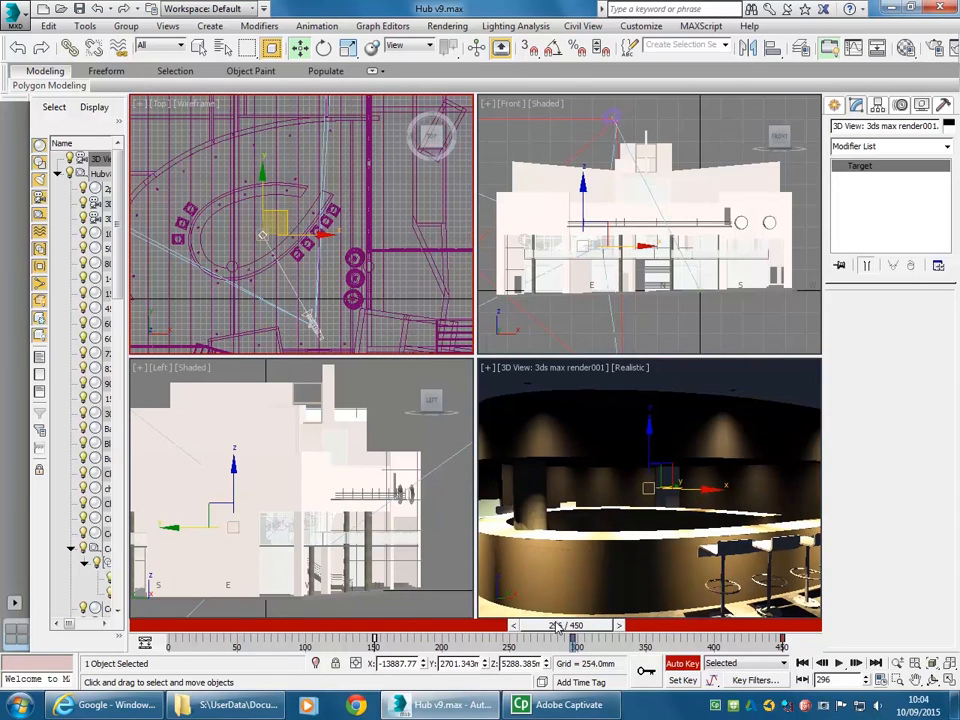
- At frame 337, key the camera target shifted about 824 mm in X and 885 mm in Y toward the stools
left_click_drag(565, 633, 617, 640)
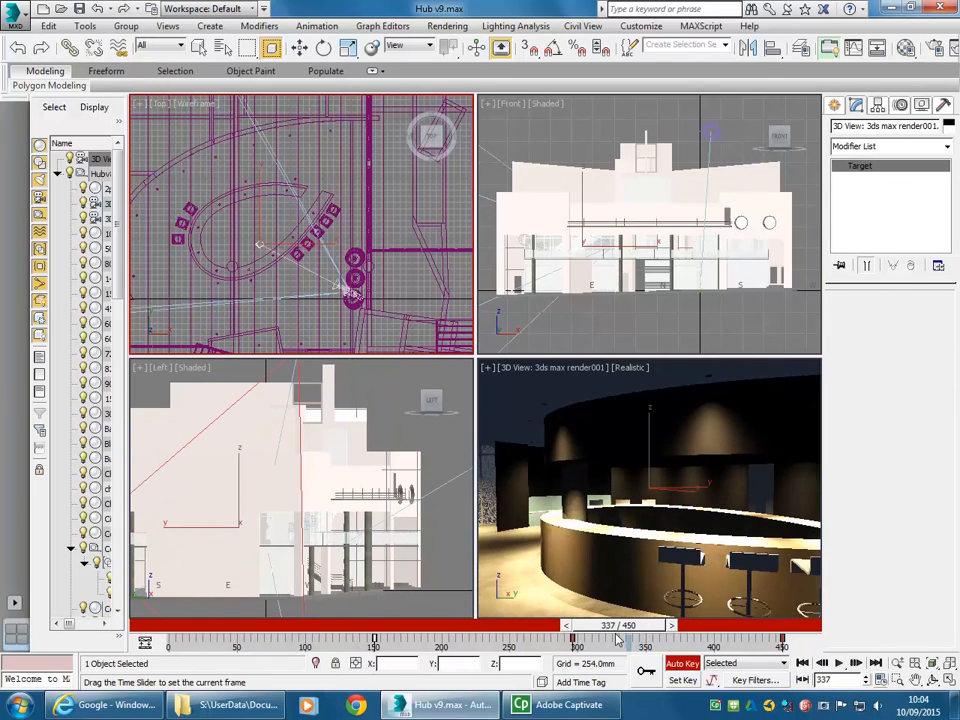
right_click(268, 241)
left_click(240, 257)
left_click_drag(283, 220, 302, 199)
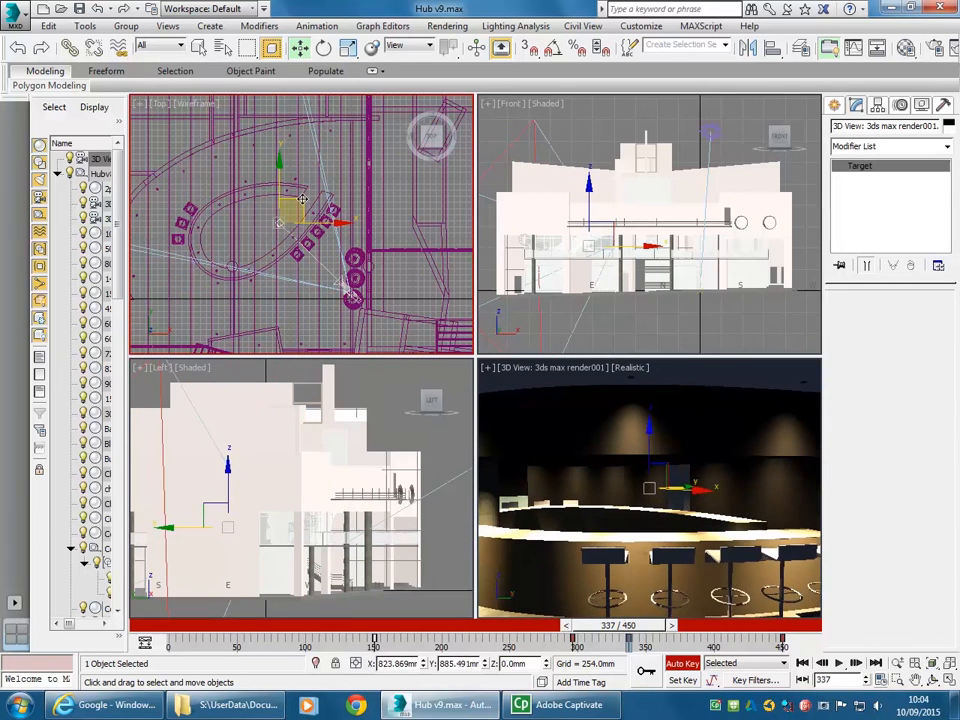
- At frame 375, key the camera target at about X -12720, Y 3212 mm
left_click_drag(593, 628, 643, 632)
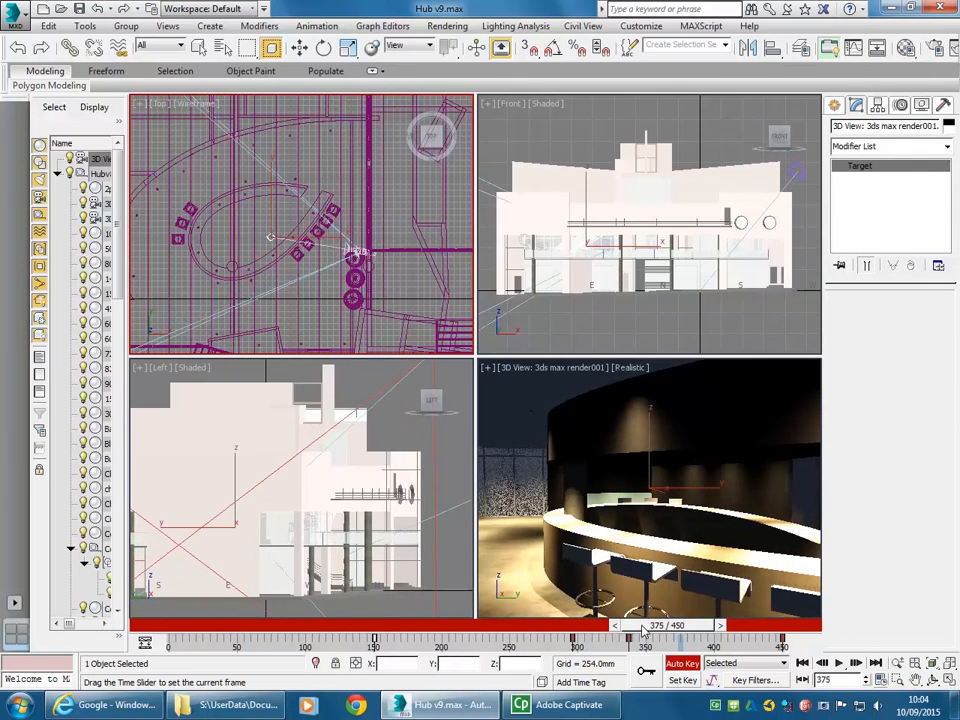
key("w")
right_click(264, 222)
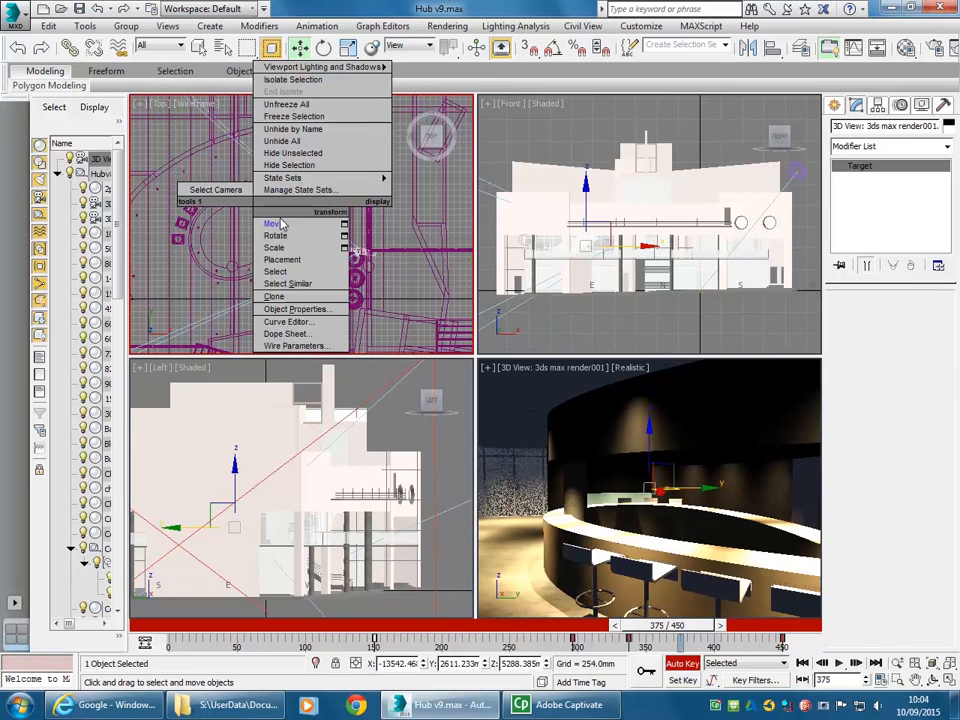
left_click_drag(288, 216, 373, 260)
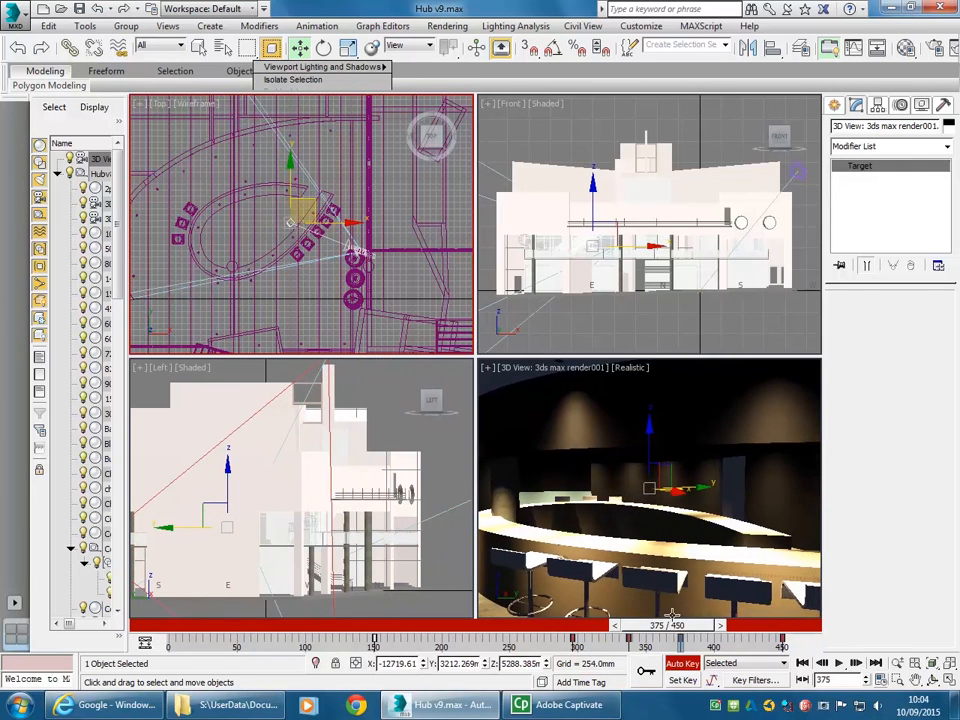
- Turn off Auto Key and play the animation from frame 150 in the maximized camera view
left_click_drag(680, 627, 770, 627)
key("w")
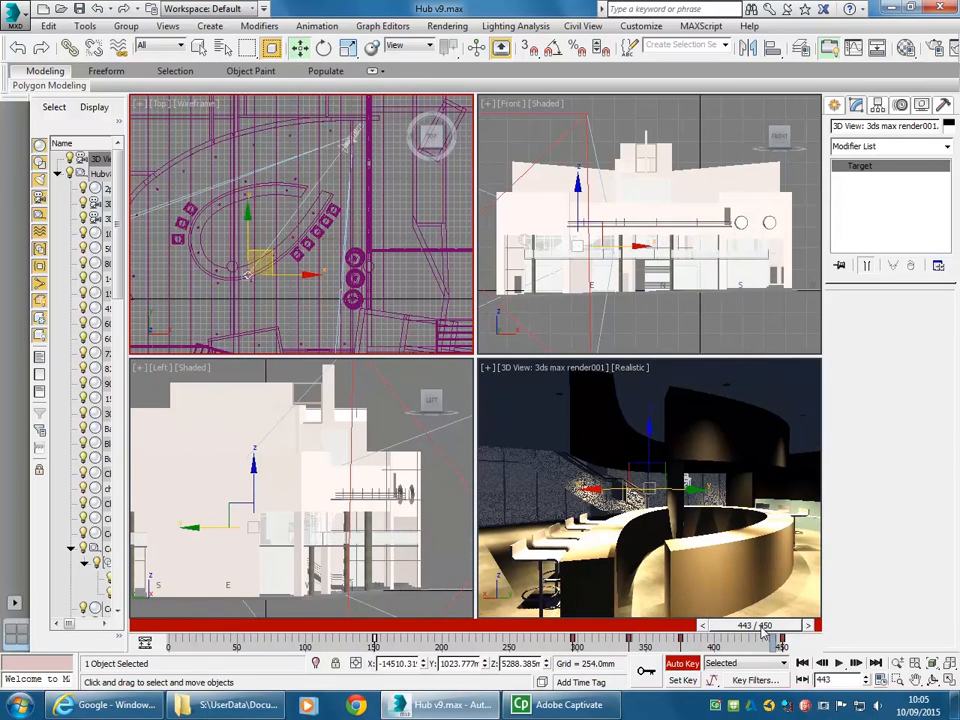
left_click(689, 665)
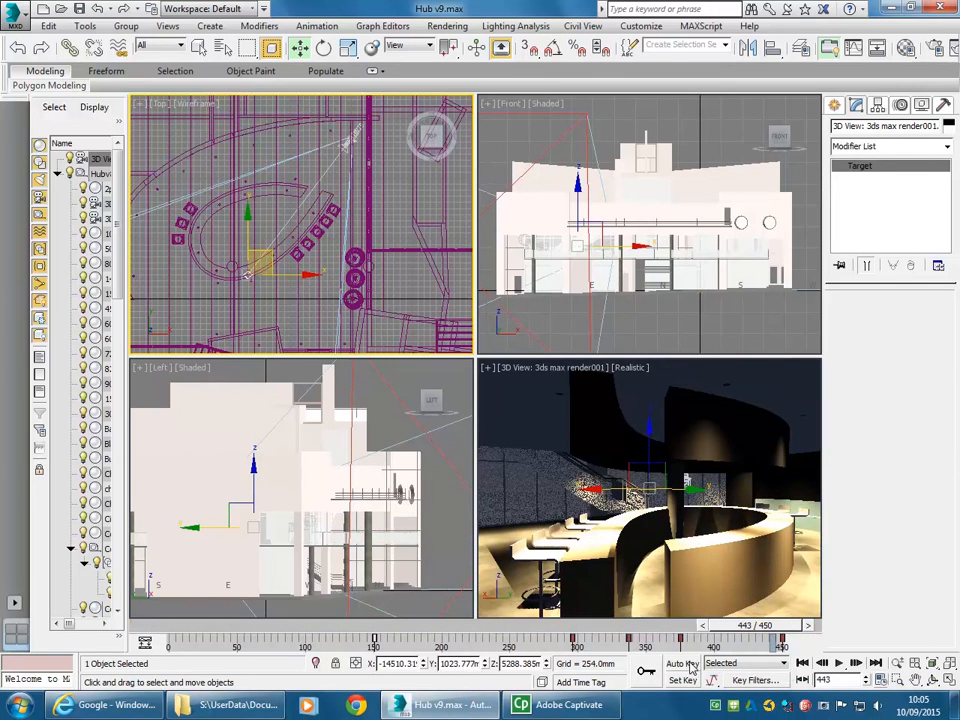
right_click(590, 544)
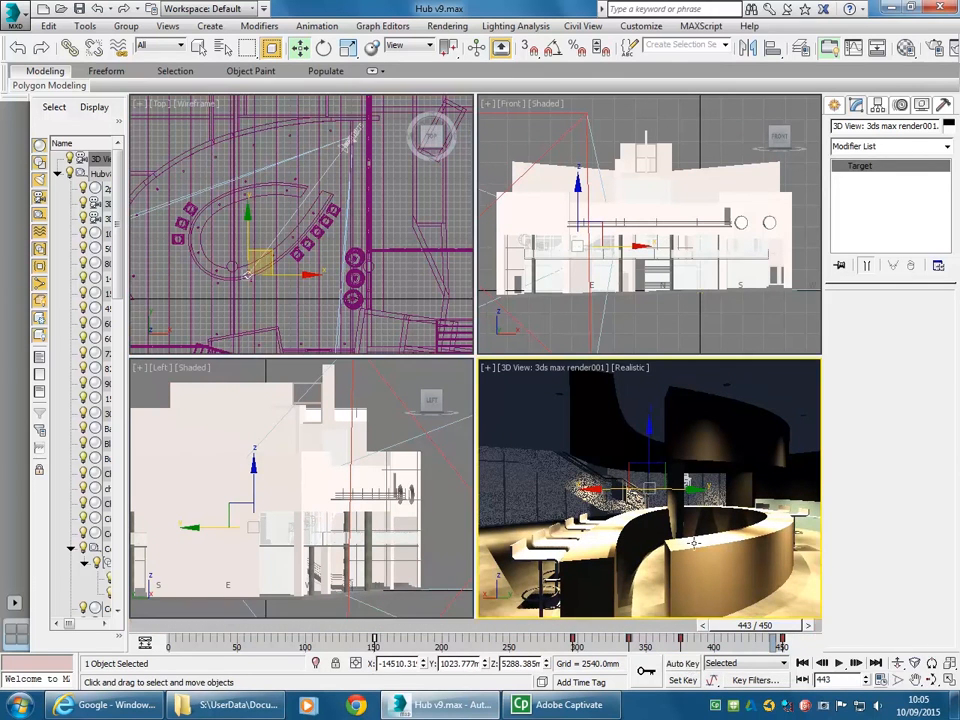
left_click_drag(766, 630, 389, 631)
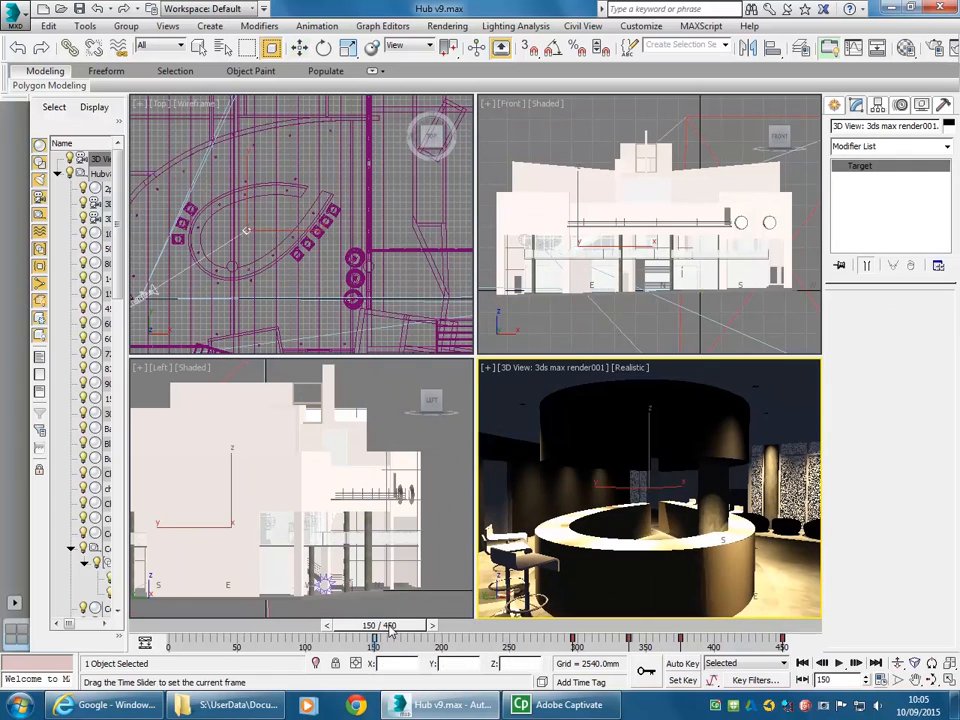
key("w")
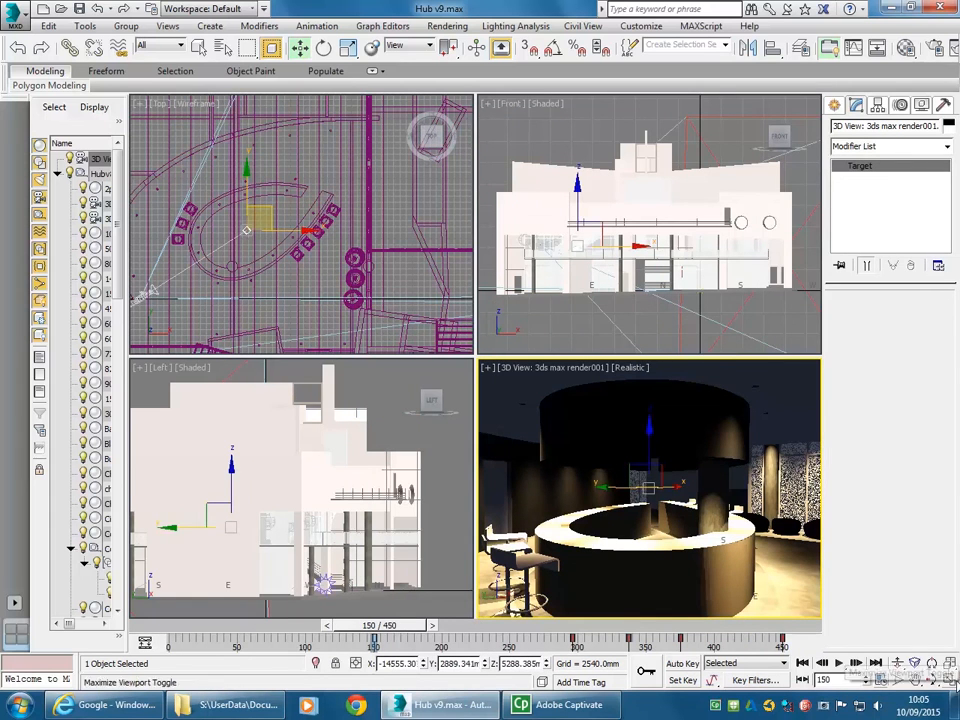
left_click(952, 681)
left_click(840, 663)
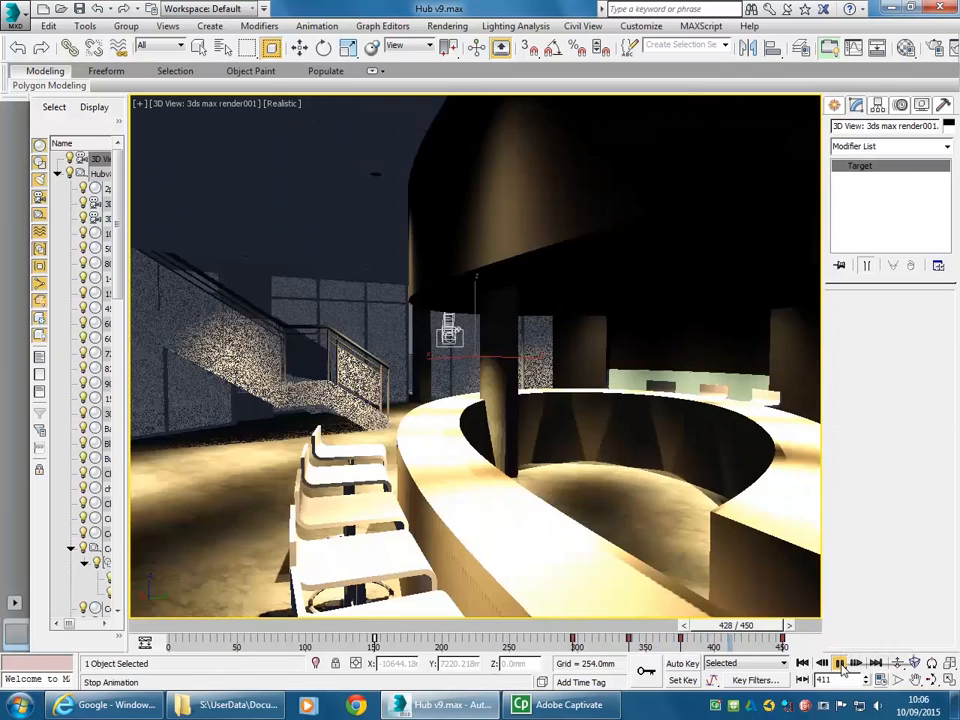
left_click(840, 663)
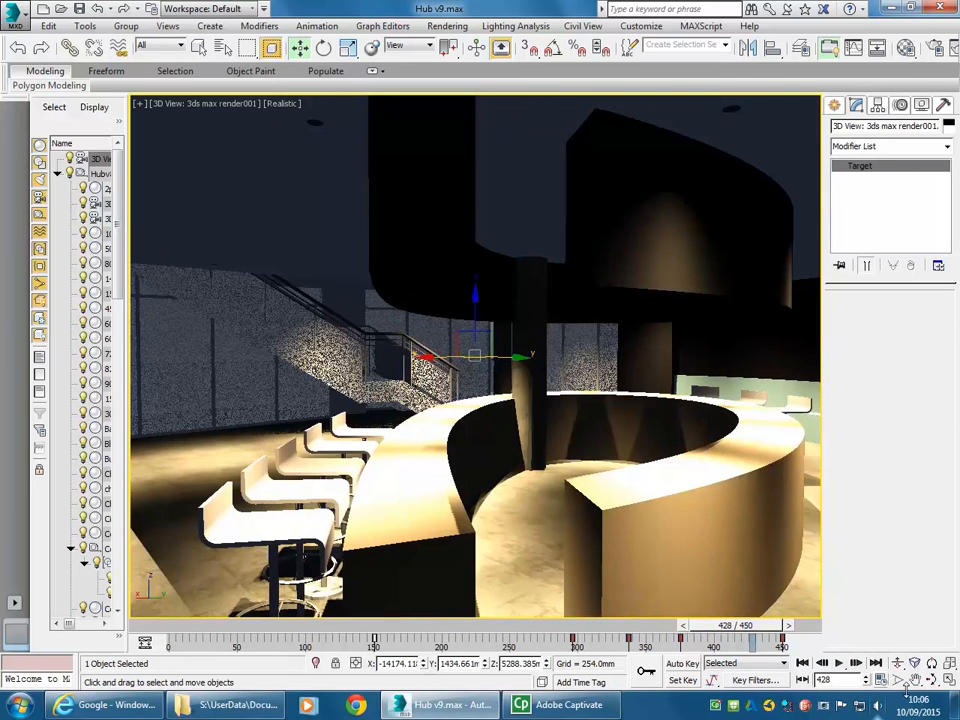
- Restore the four viewports and use Auto Key to key the camera target at frame 425 at about Y 2281 mm
left_click_drag(750, 628, 727, 631)
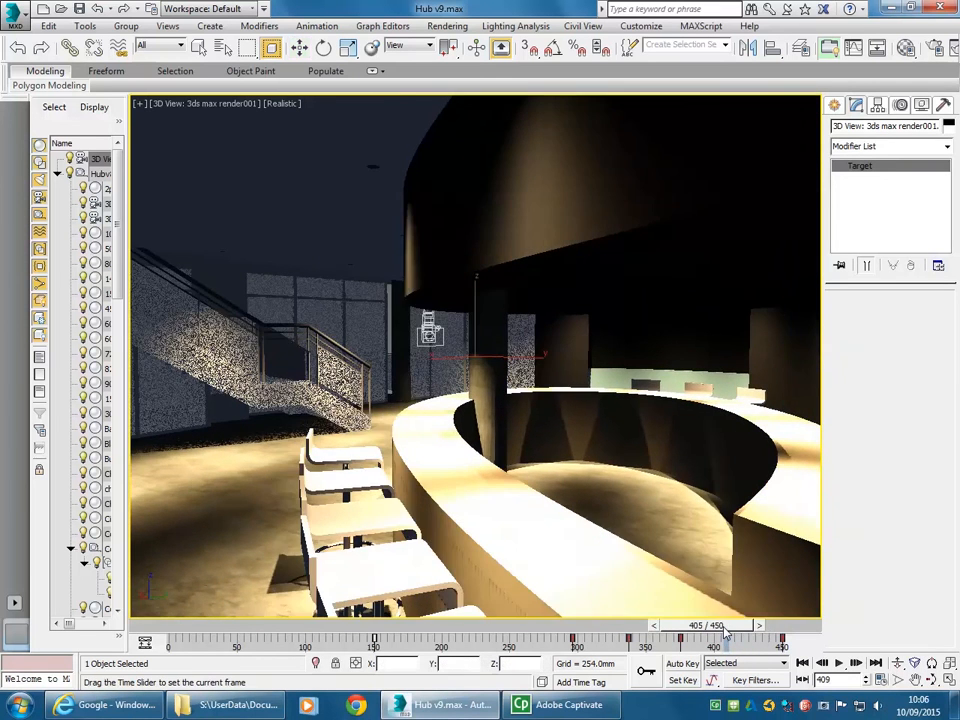
left_click_drag(722, 634, 751, 636)
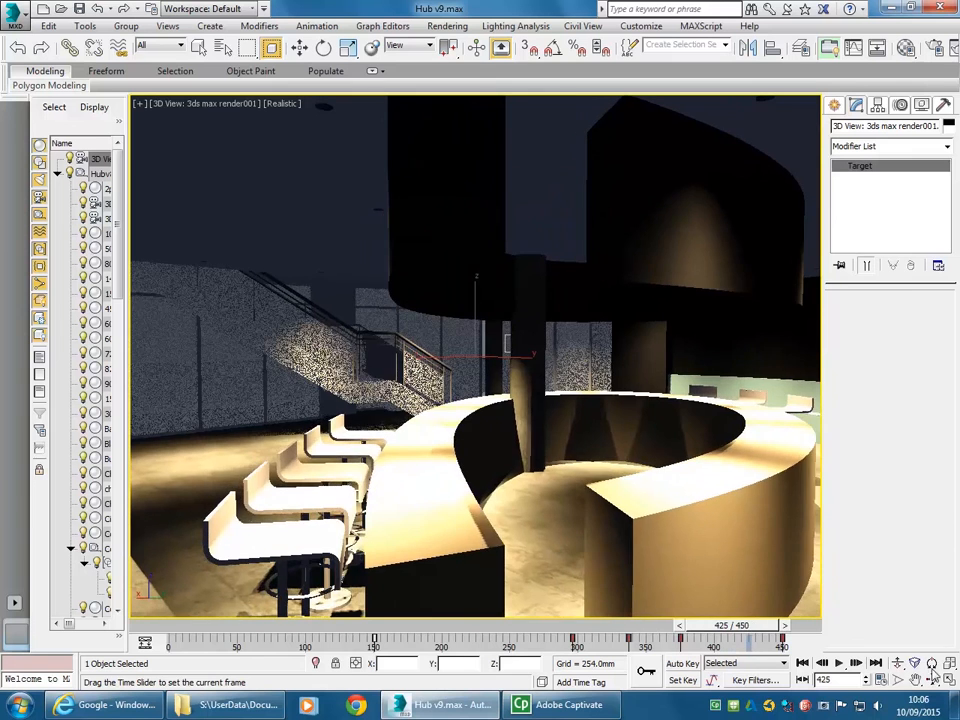
key("w")
left_click(948, 680)
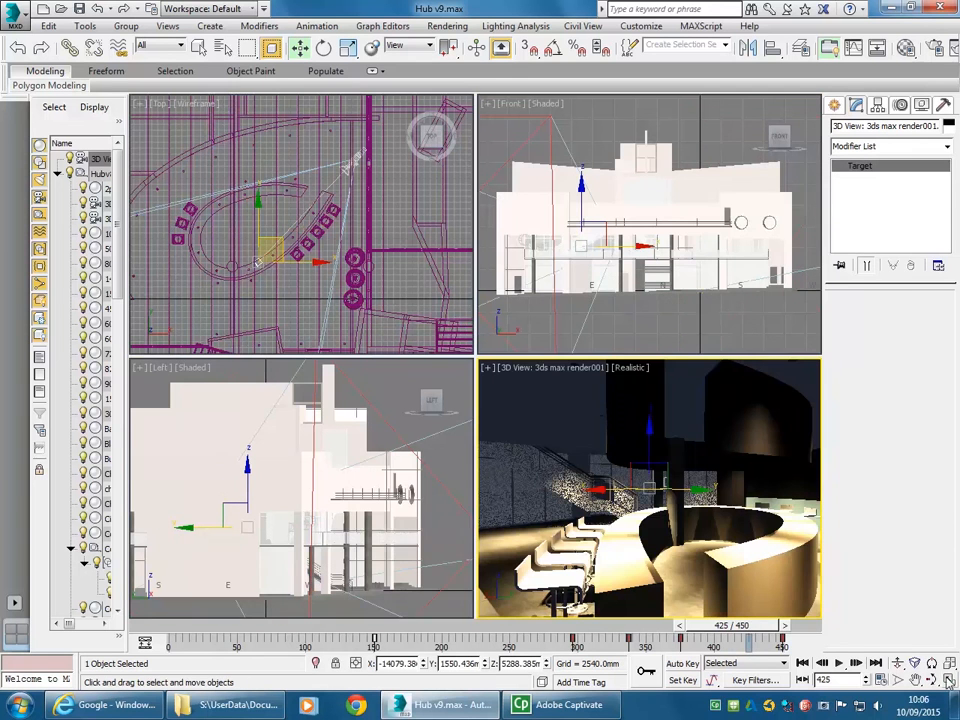
right_click(336, 279)
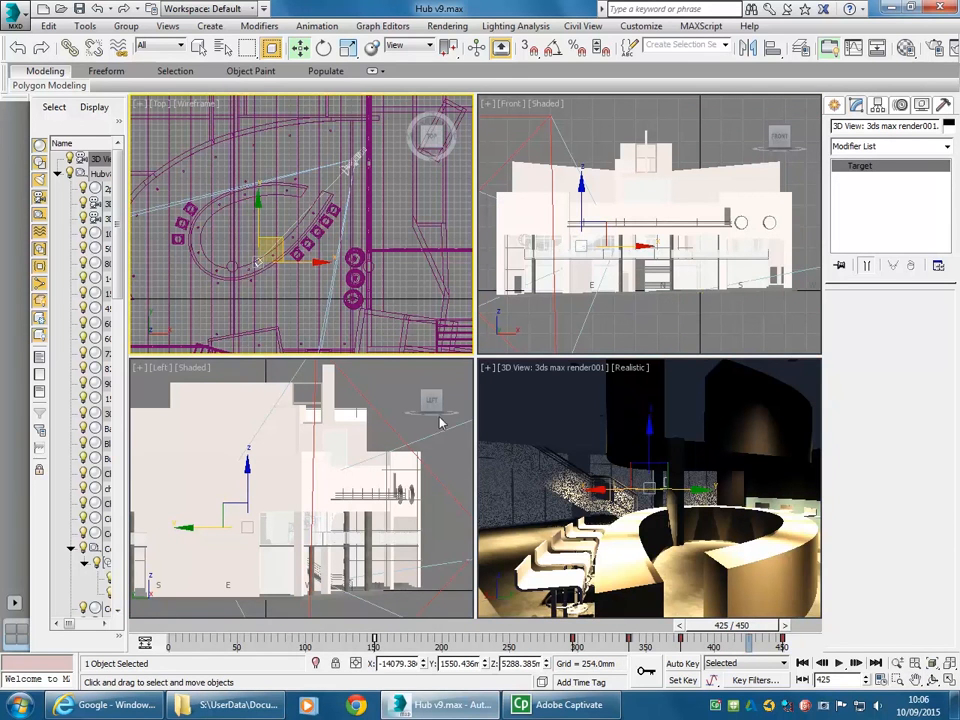
left_click(681, 663)
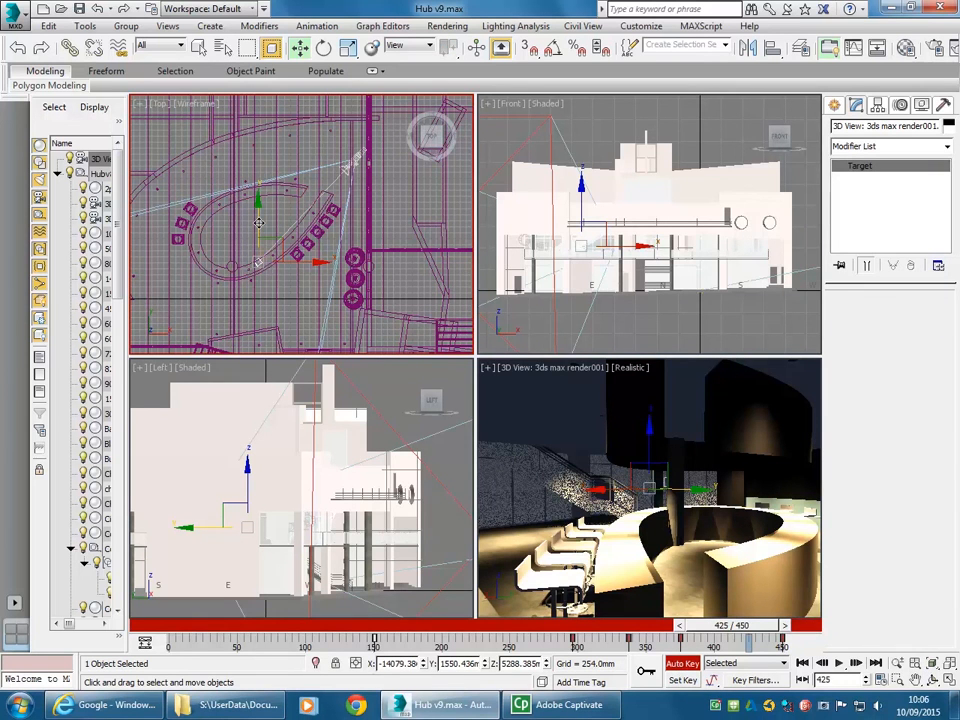
mouse_move(258, 222)
left_mouse_down()
mouse_move(258, 177)
mouse_move(258, 206)
left_mouse_up()
left_click(682, 664)
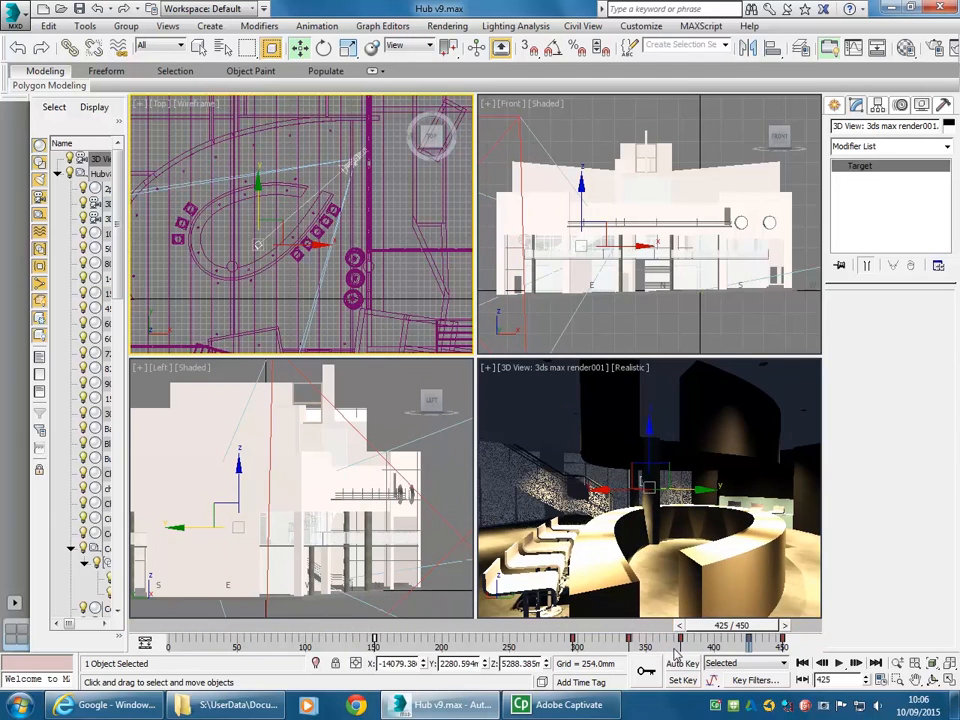
left_click_drag(745, 638, 772, 637)
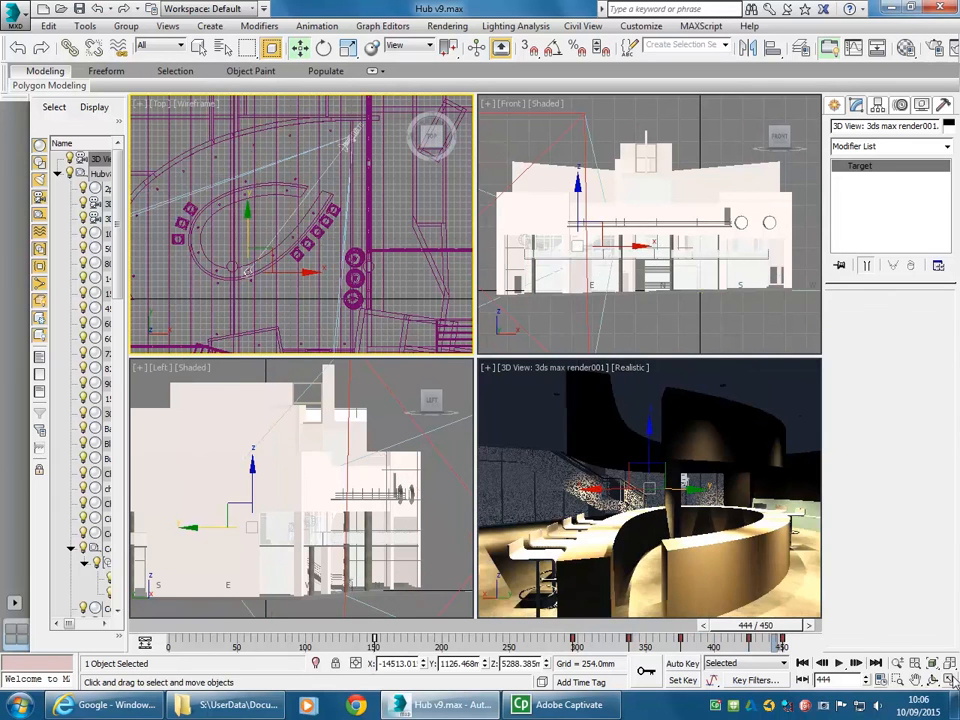
- Maximize the camera view, rewind to frame 0 and play the animation to check the lights coming on, stopping around frame 75
right_click(634, 415)
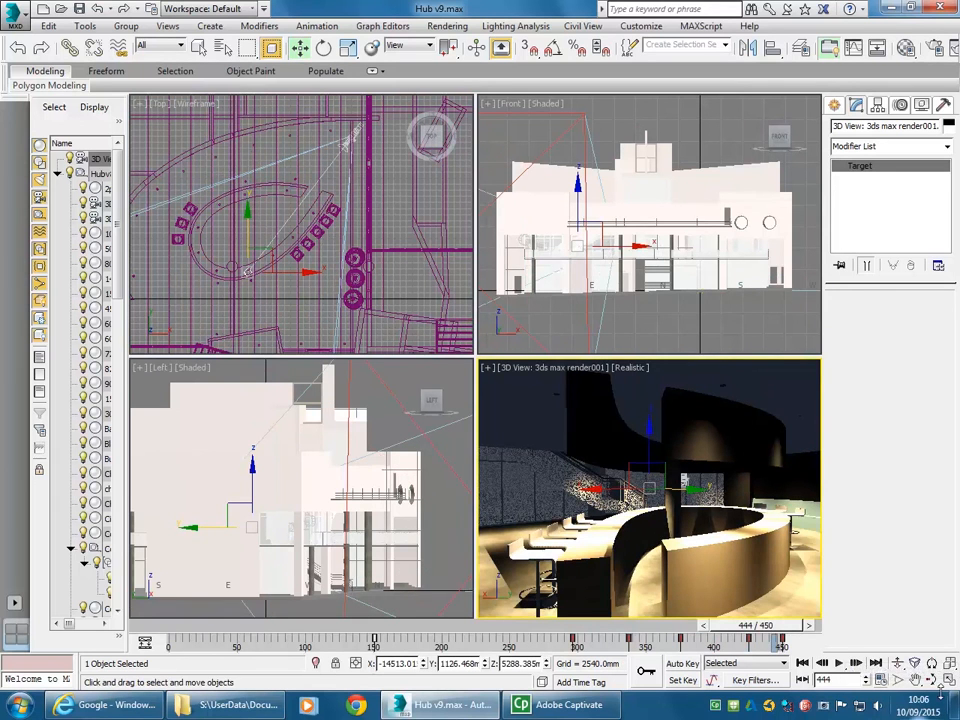
left_click(949, 679)
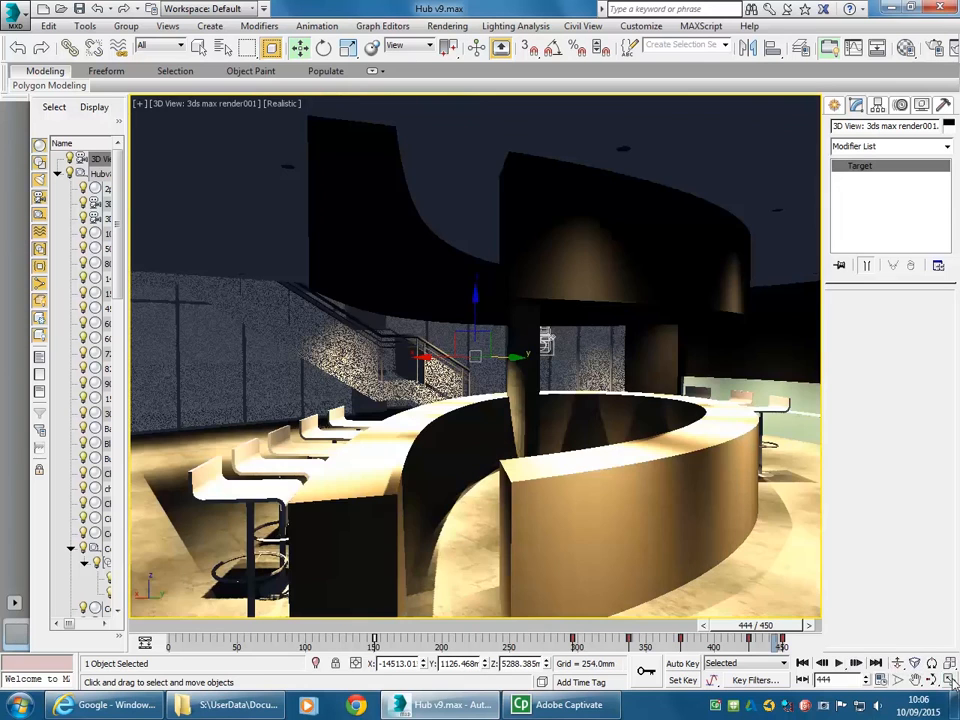
left_click_drag(747, 632, 170, 630)
key("w")
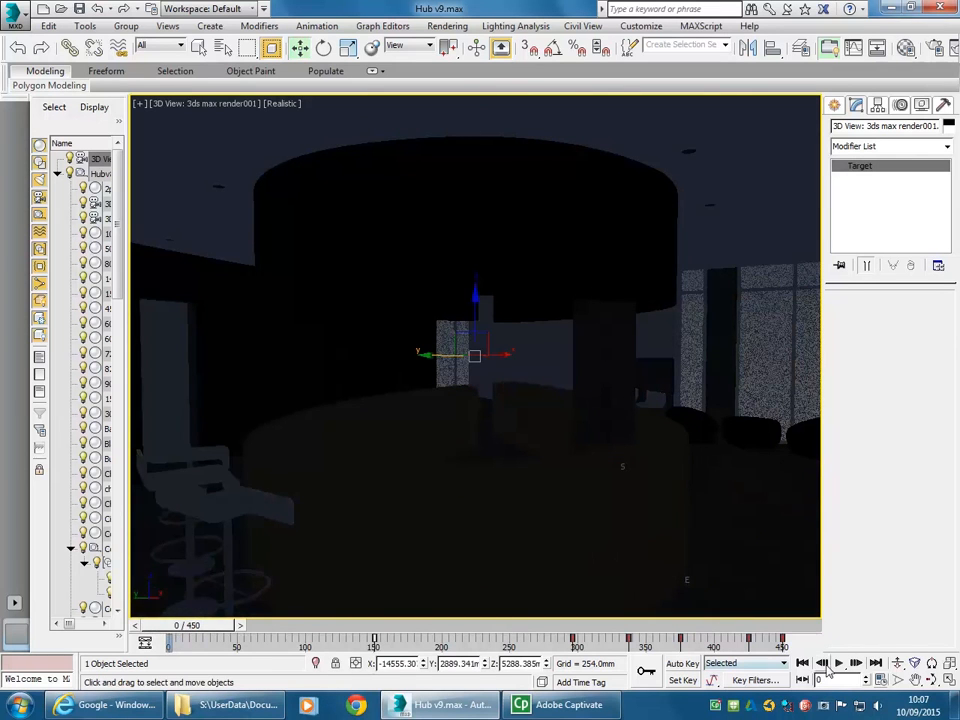
left_click(841, 665)
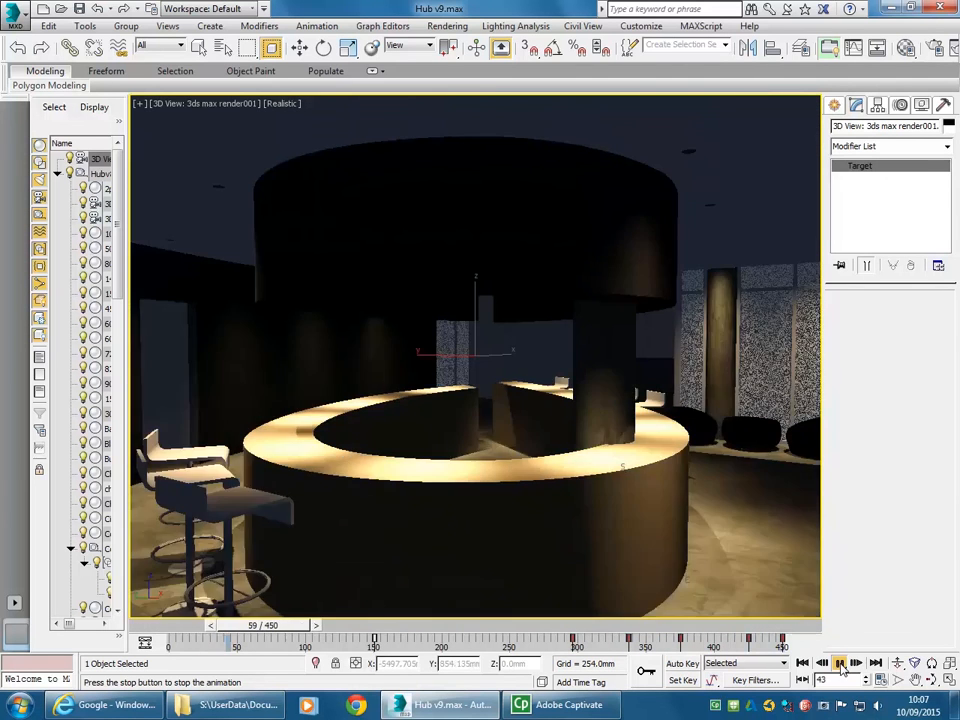
key("Escape")
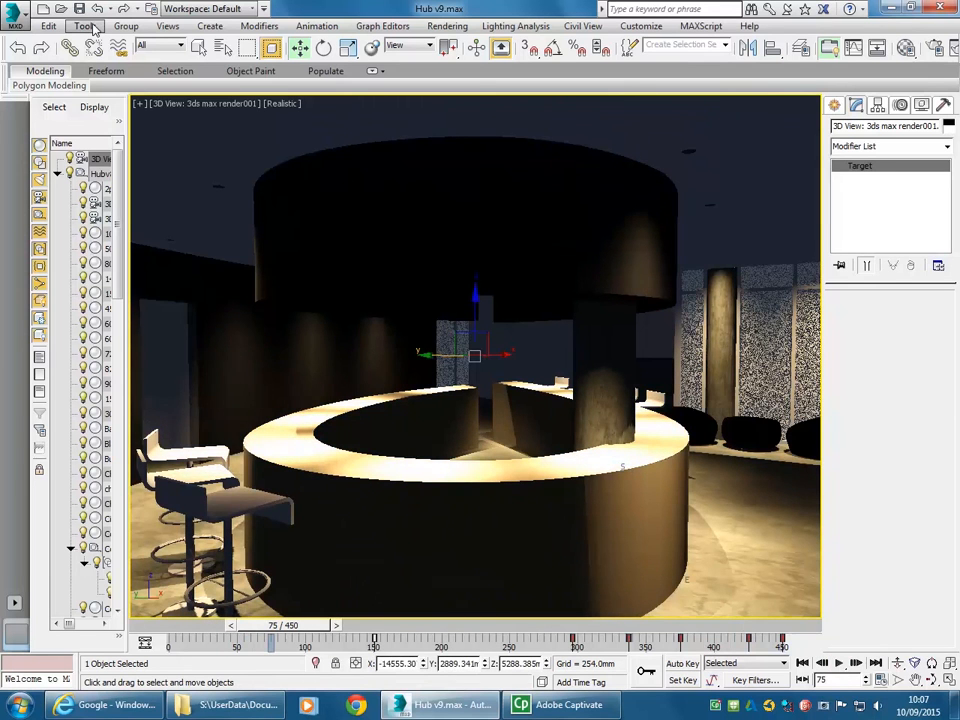
- Start a new preview animation of the camera view and set its output file to Hub-test-orbit.avi
left_click(92, 28)
mouse_move(147, 440)
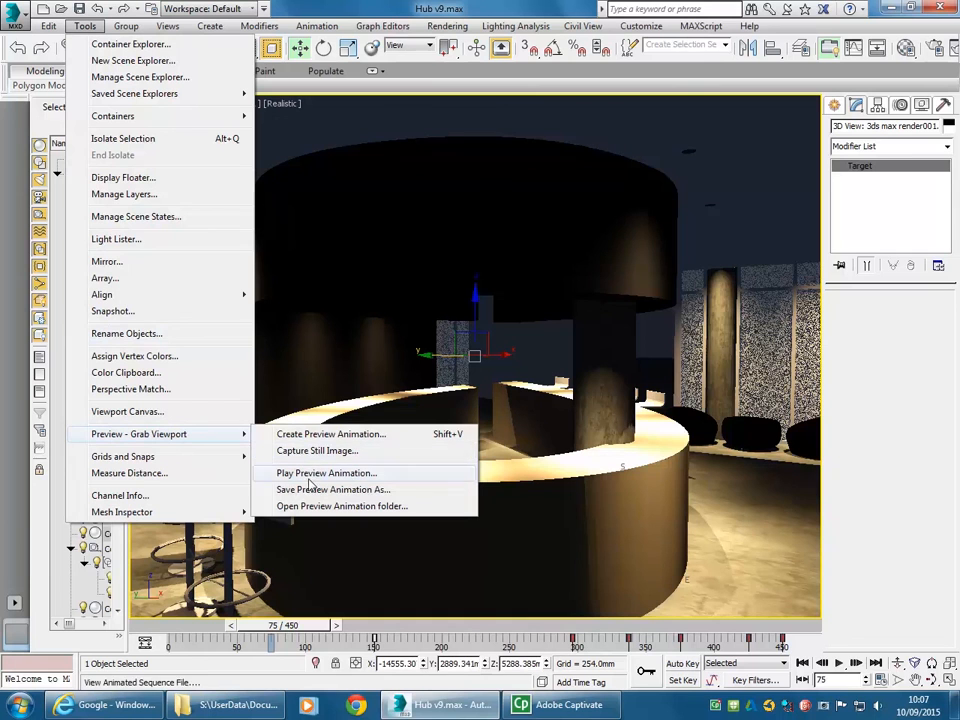
left_click(333, 436)
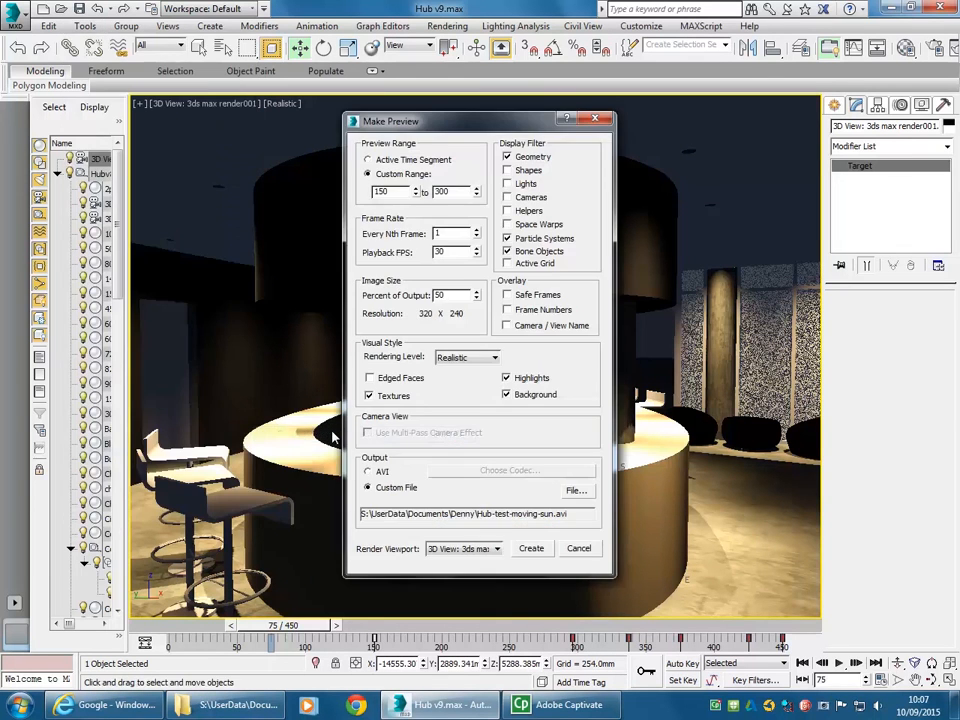
left_click(574, 491)
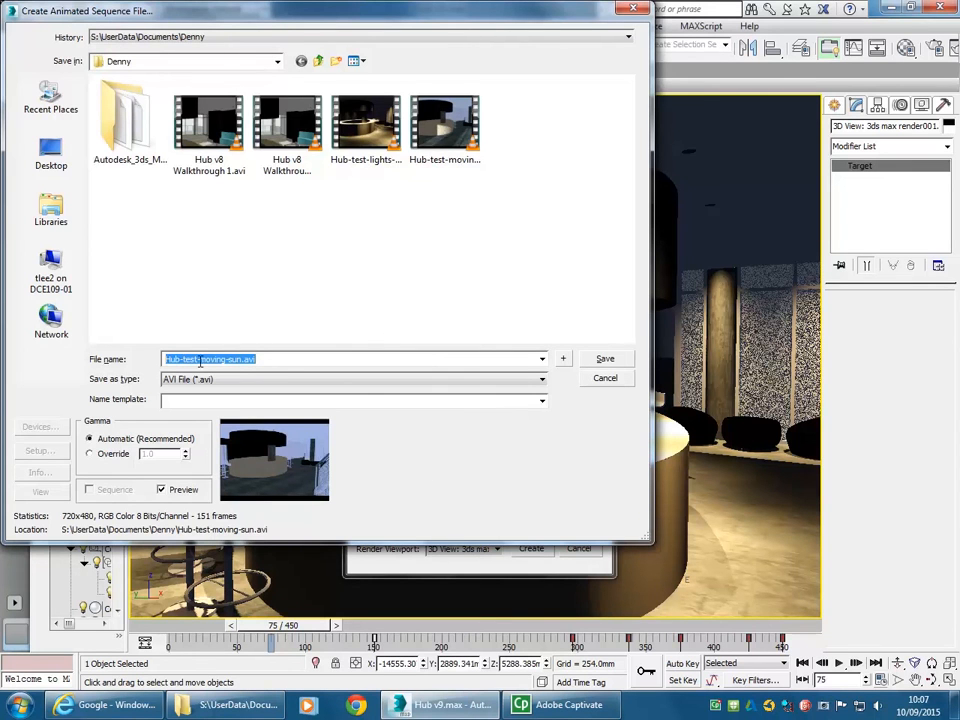
left_click_drag(199, 359, 227, 359)
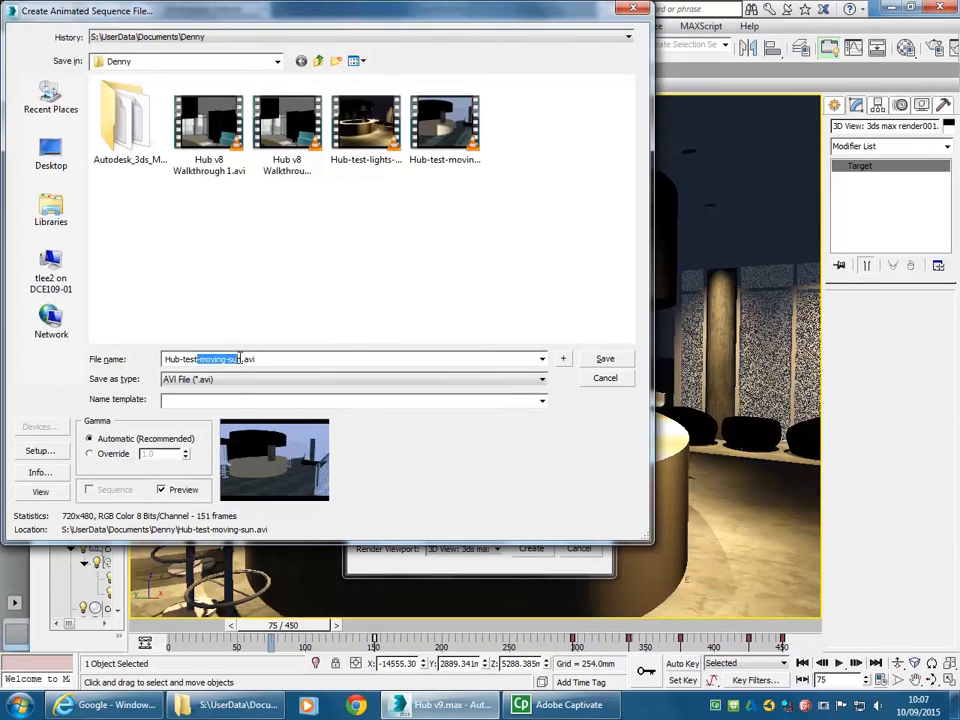
key("BackSpace")
type("rbit")
left_click(605, 360)
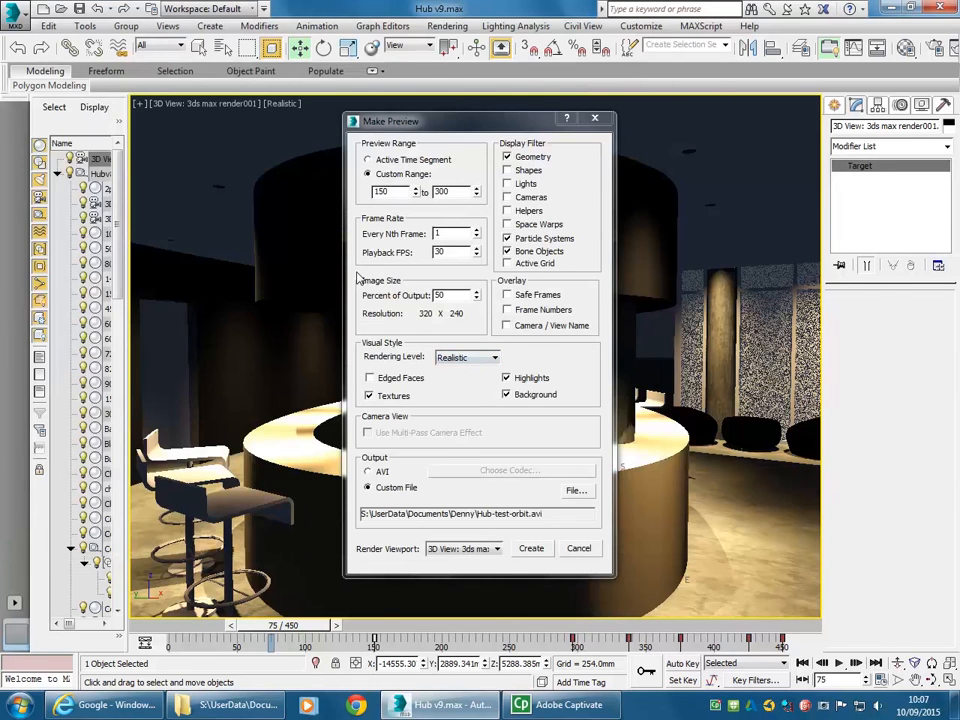
- Set the preview's custom range to 0 to 450 and its size to 100 percent of output, and create the preview
left_click_drag(465, 128, 437, 127)
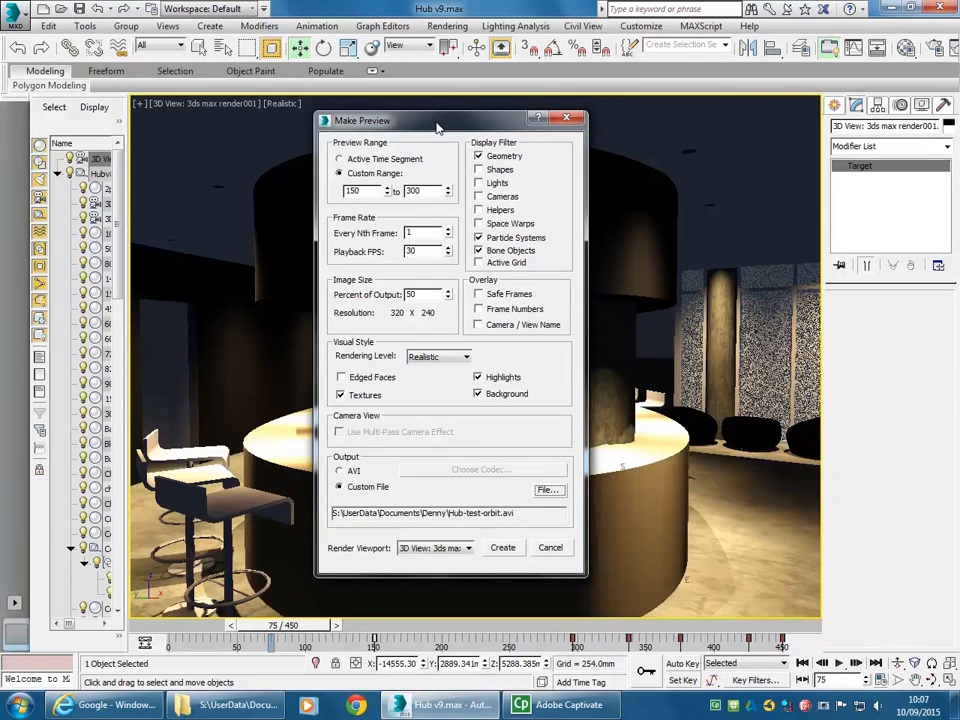
double_click(369, 192)
right_click(388, 191)
double_click(428, 190)
type("450")
double_click(426, 296)
type("100")
left_click(502, 548)
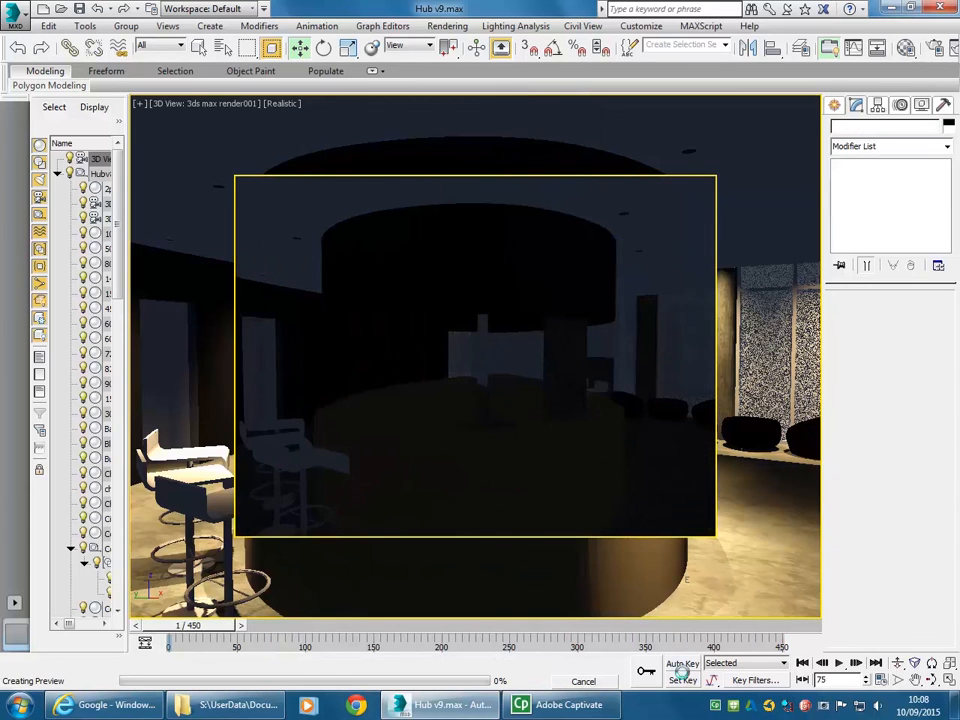